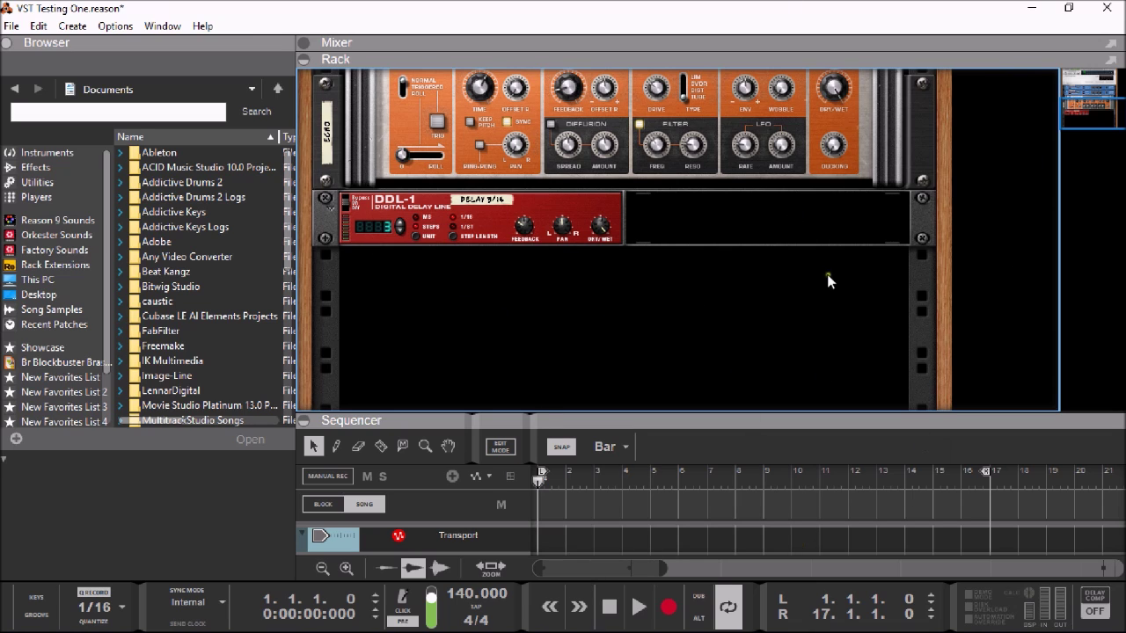
Check the available theme choices in the general preferences without changing the Dark theme
click(72, 26)
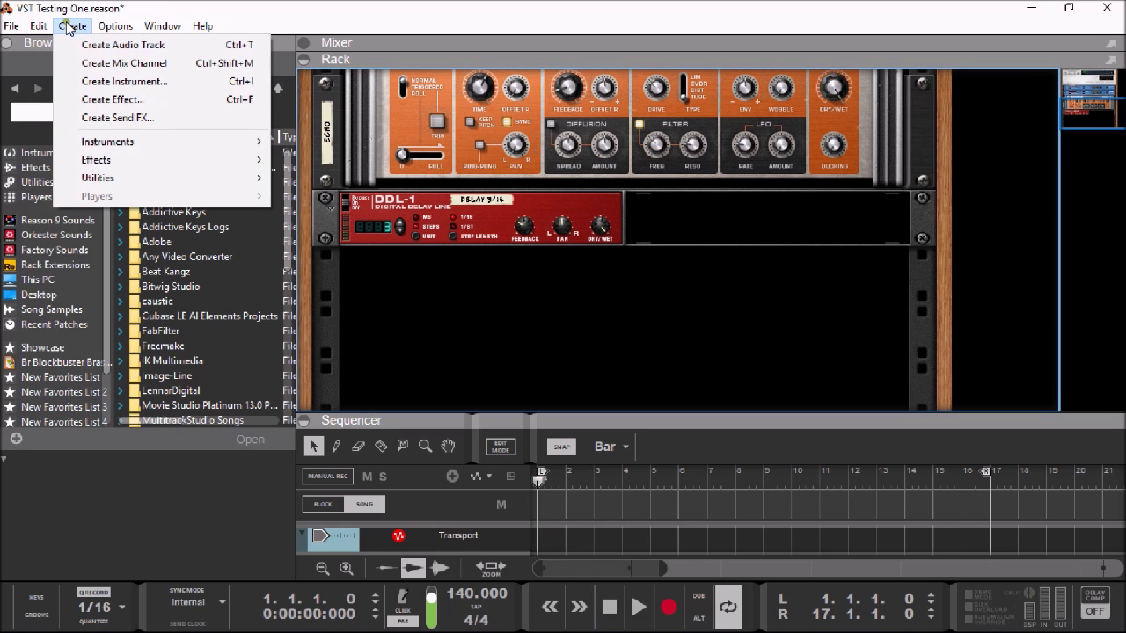
mouse_move(104, 28)
mouse_move(40, 26)
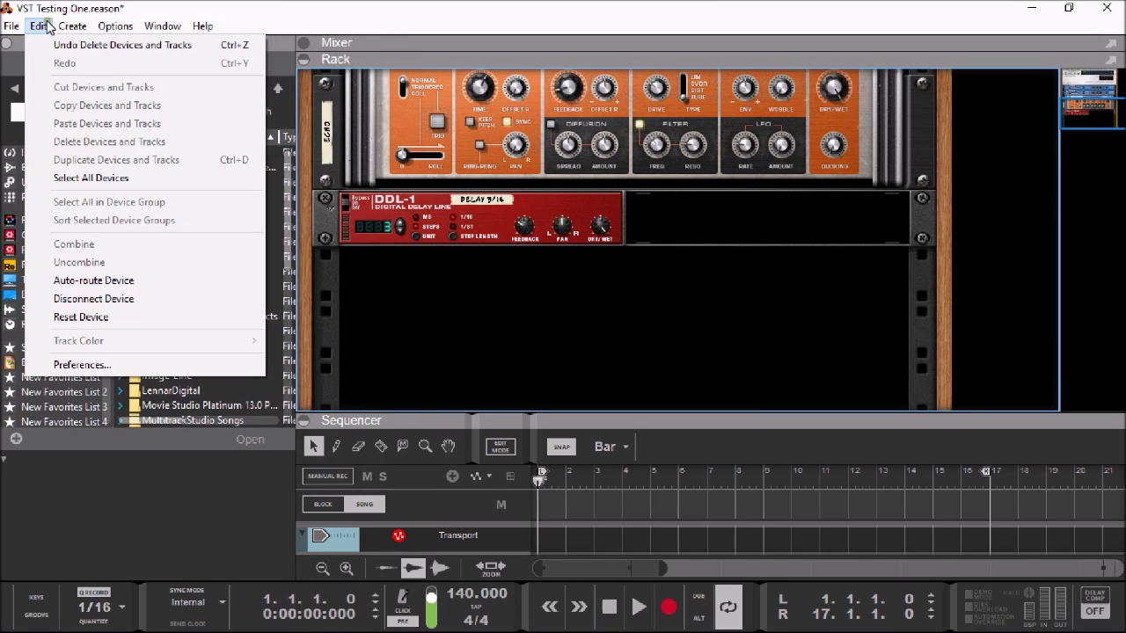
click(76, 364)
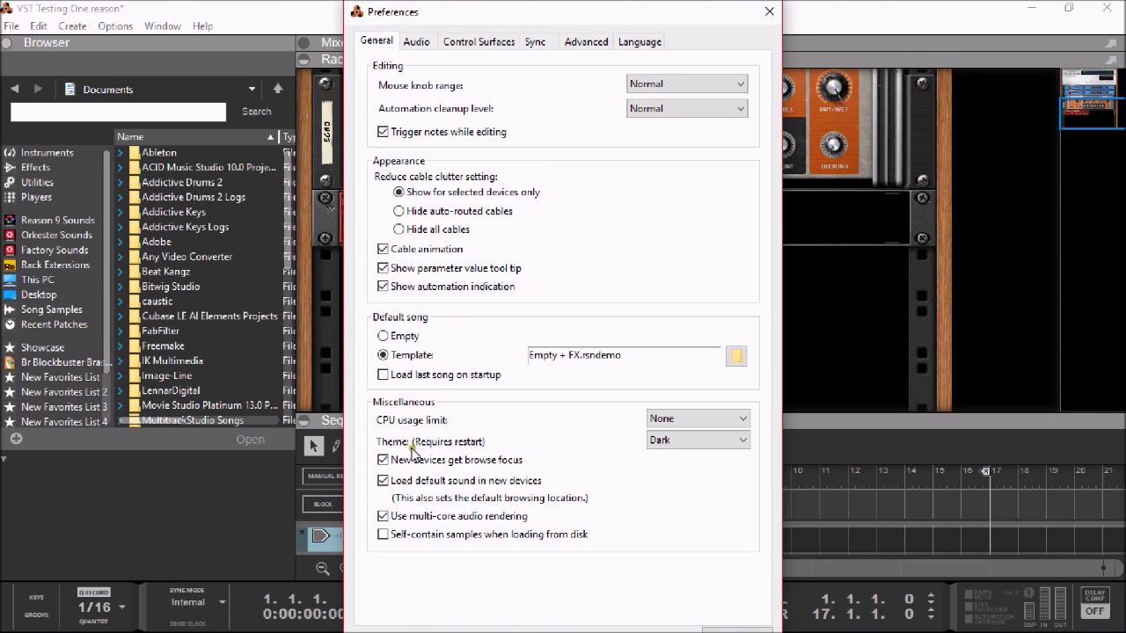
click(746, 443)
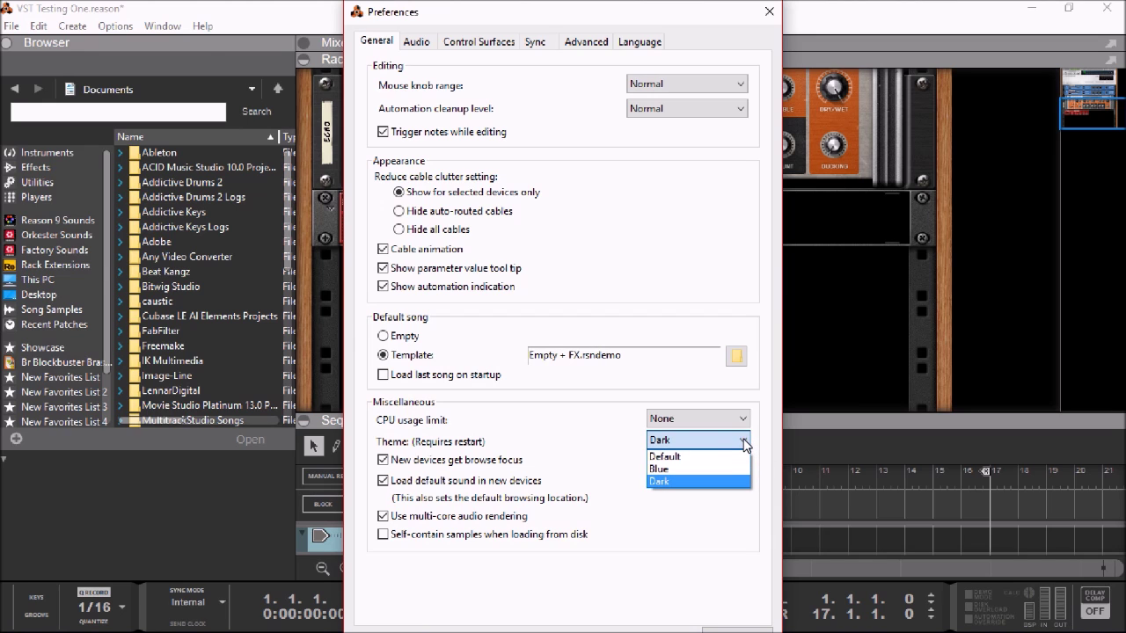
click(745, 441)
click(769, 12)
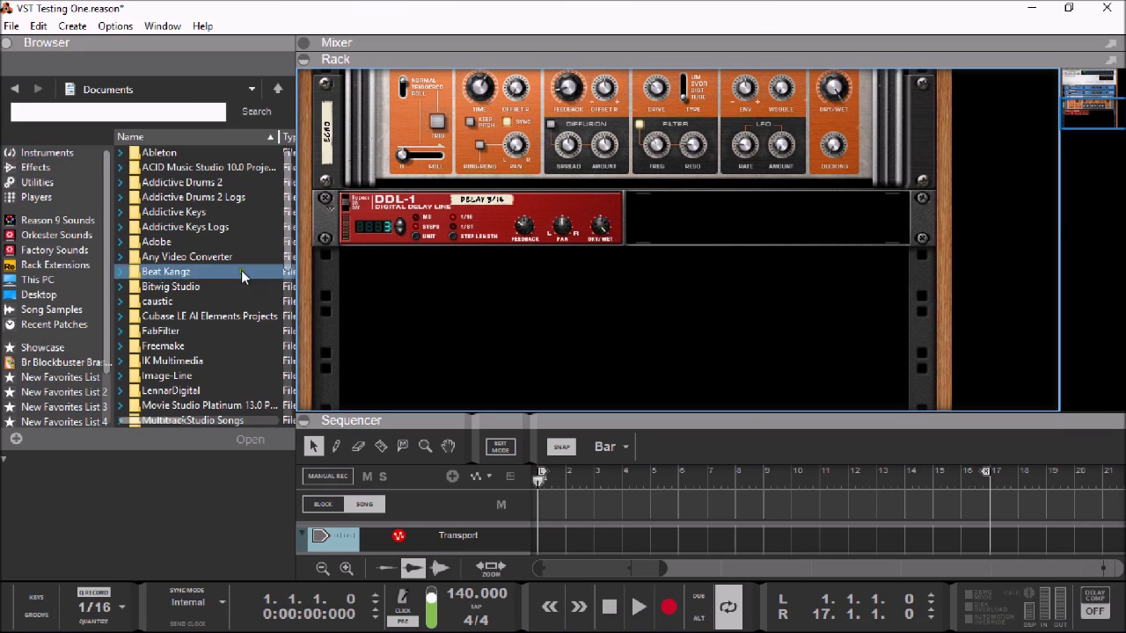
Browse the instruments to the Arturia VST plugins and add Mini V3 to the rack
click(32, 151)
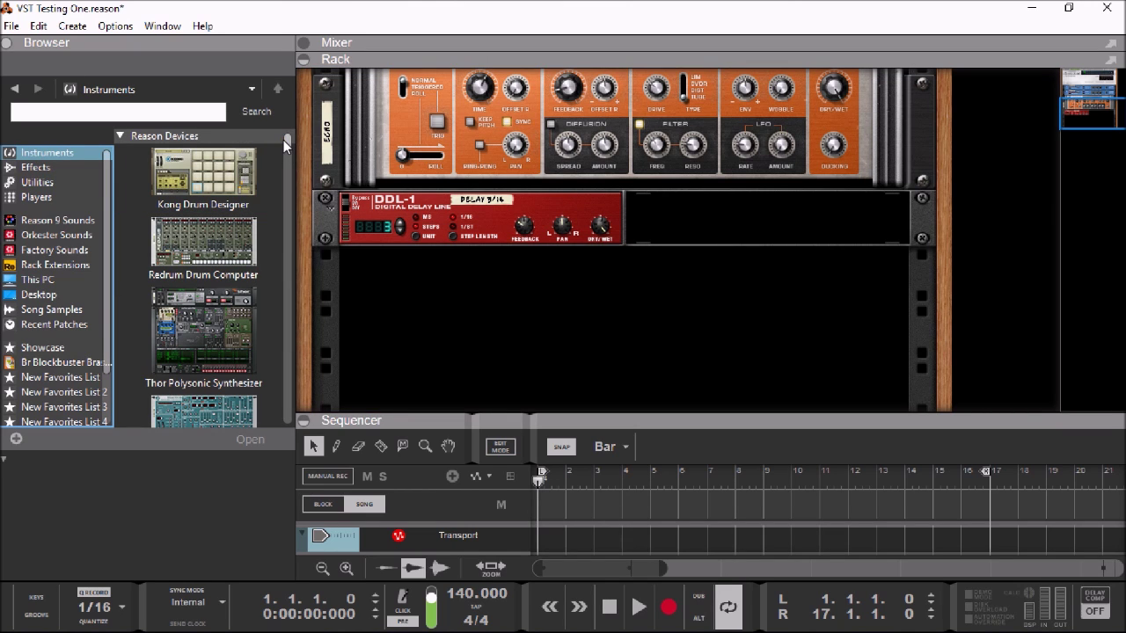
drag(284, 140, 287, 202)
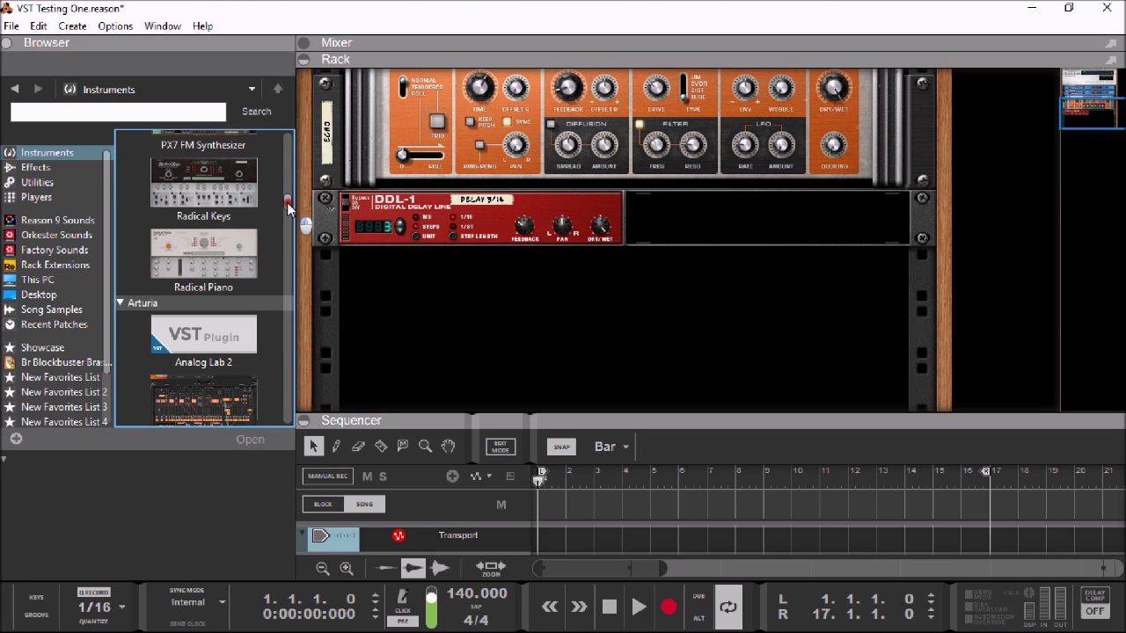
drag(287, 202, 287, 207)
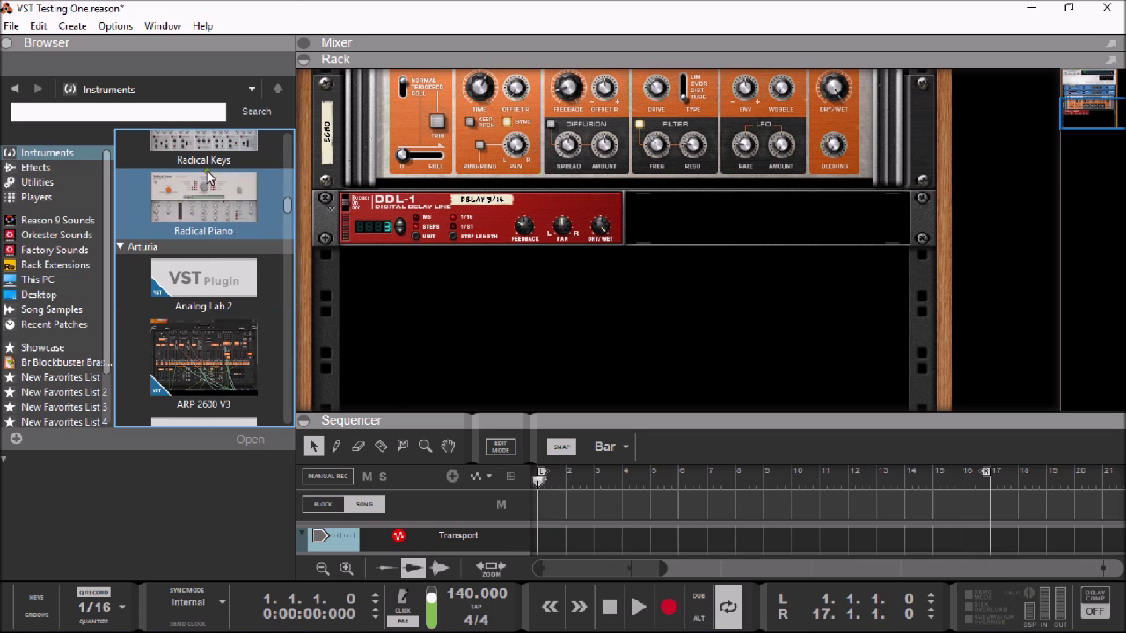
scroll(283, 202, down, 1)
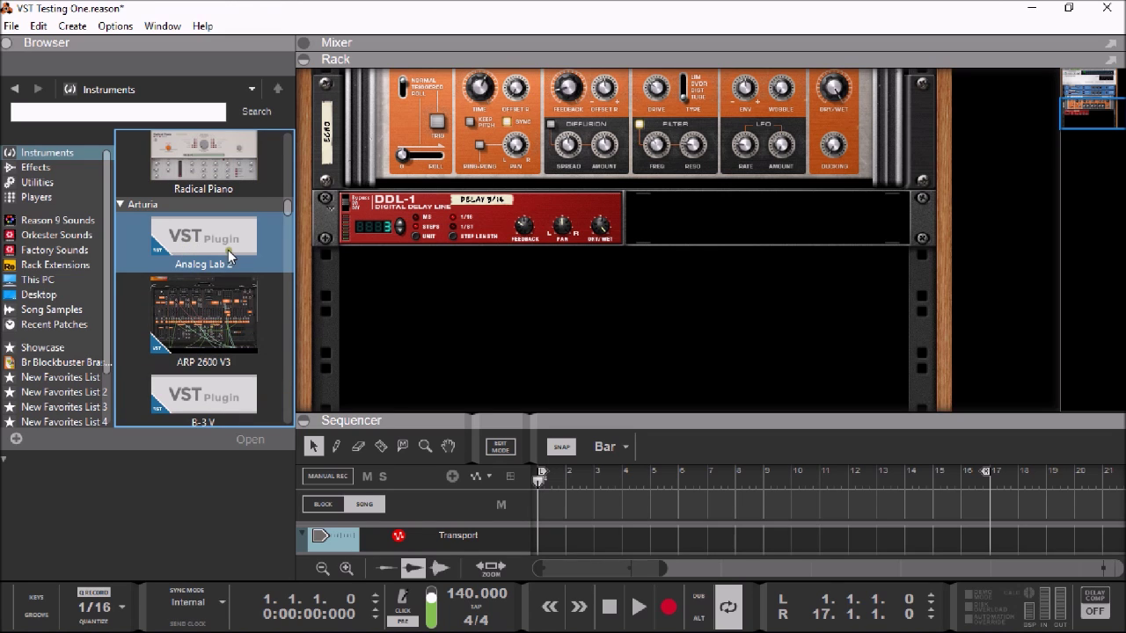
drag(287, 207, 284, 232)
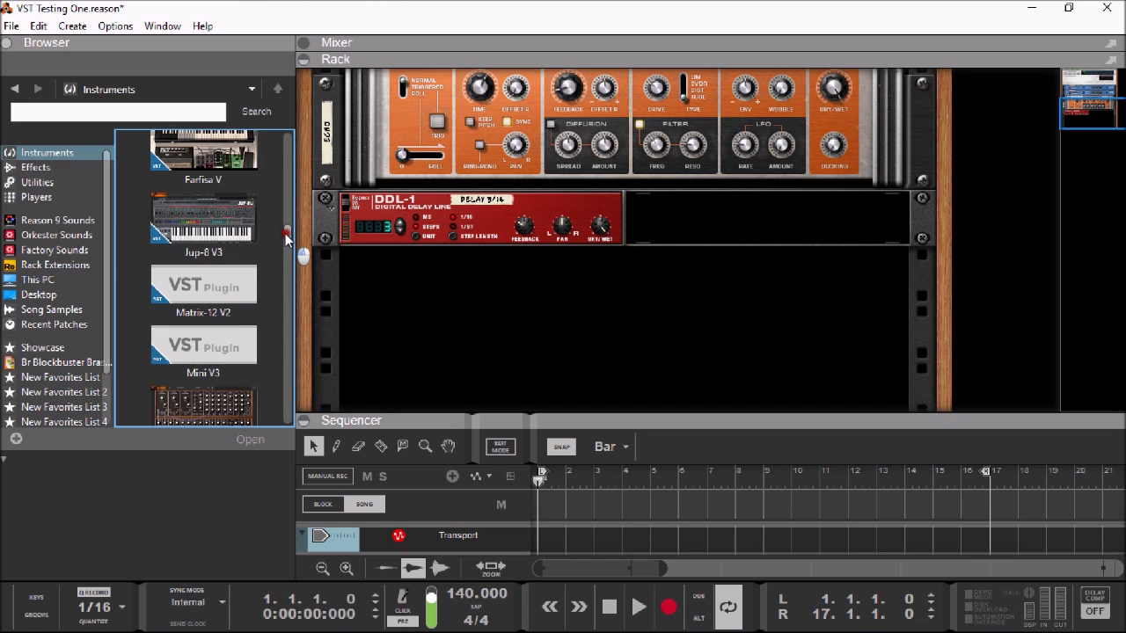
drag(283, 232, 284, 237)
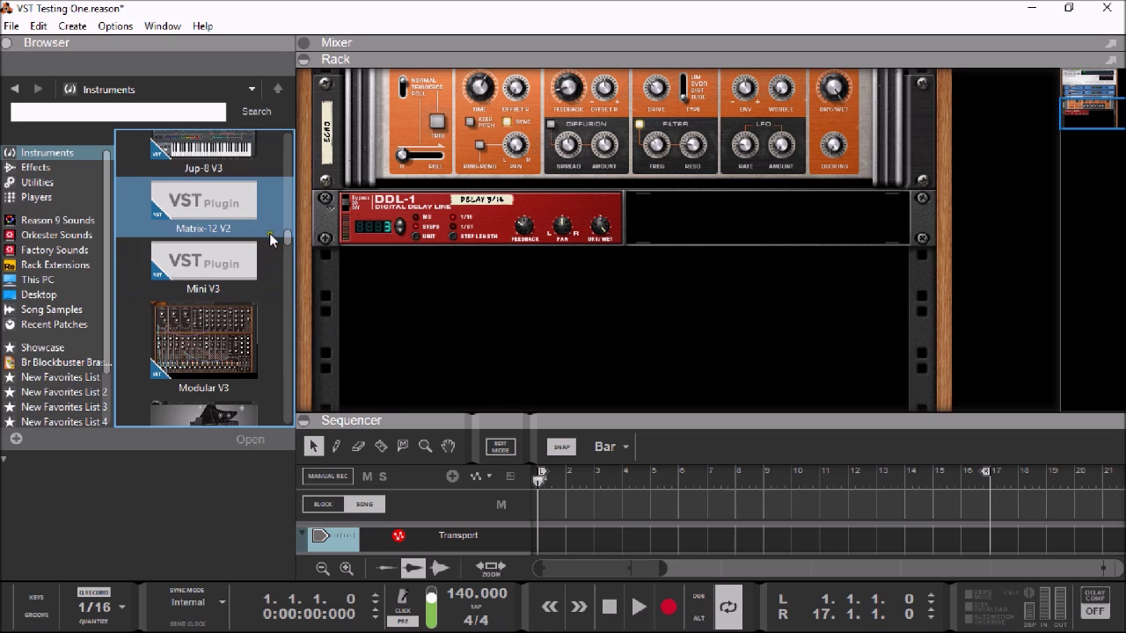
drag(285, 236, 286, 233)
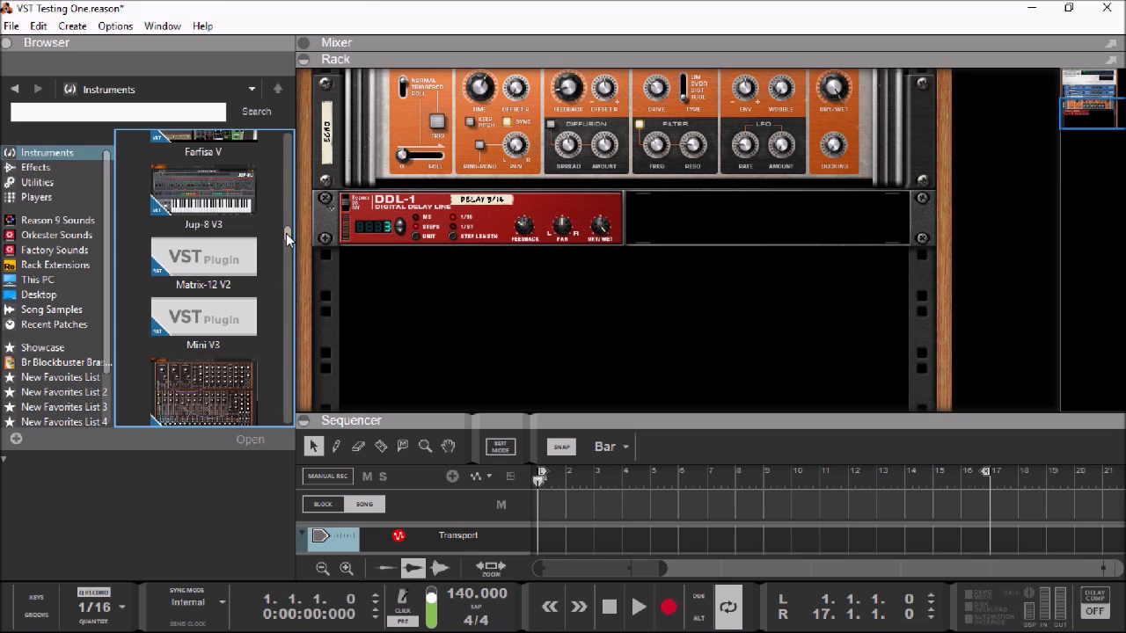
click(197, 332)
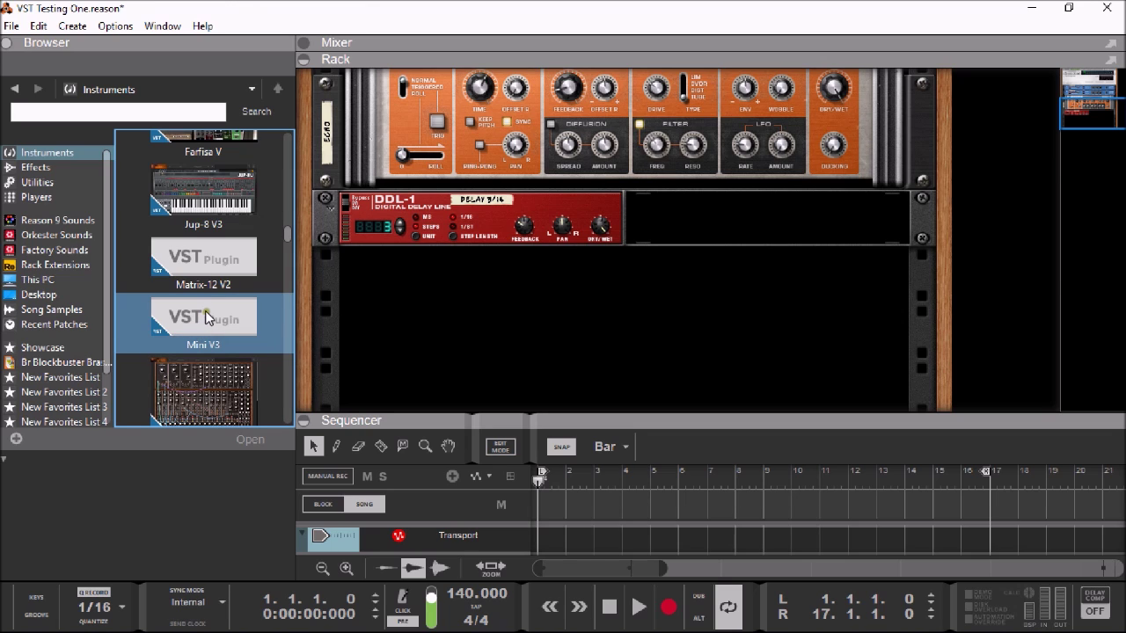
mouse_move(209, 318)
mouse_down()
mouse_move(580, 345)
mouse_move(604, 331)
mouse_up()
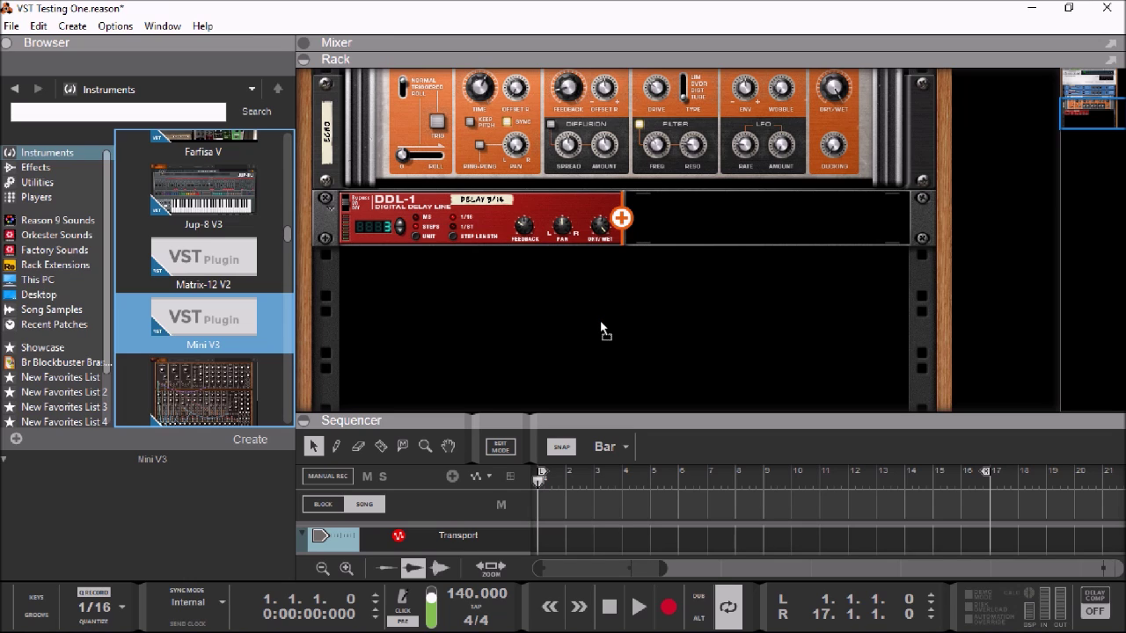
drag(604, 331, 528, 402)
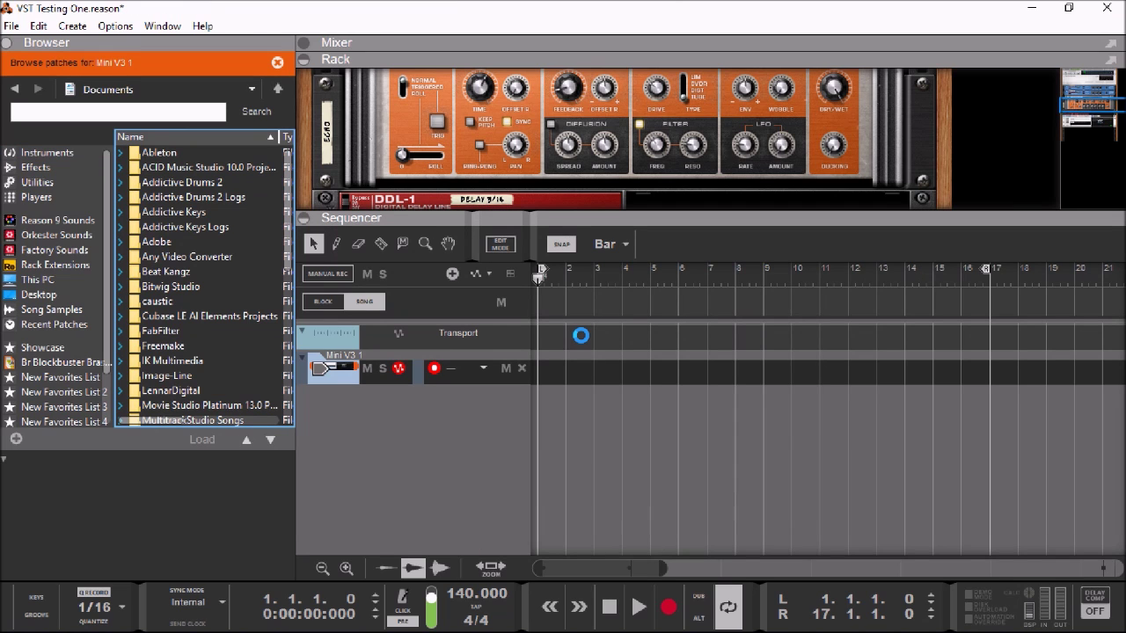
Shrink the sequencer to give the rack full height and open the Mini V3 plugin window, moving it fully into view
drag(627, 219, 677, 572)
click(957, 466)
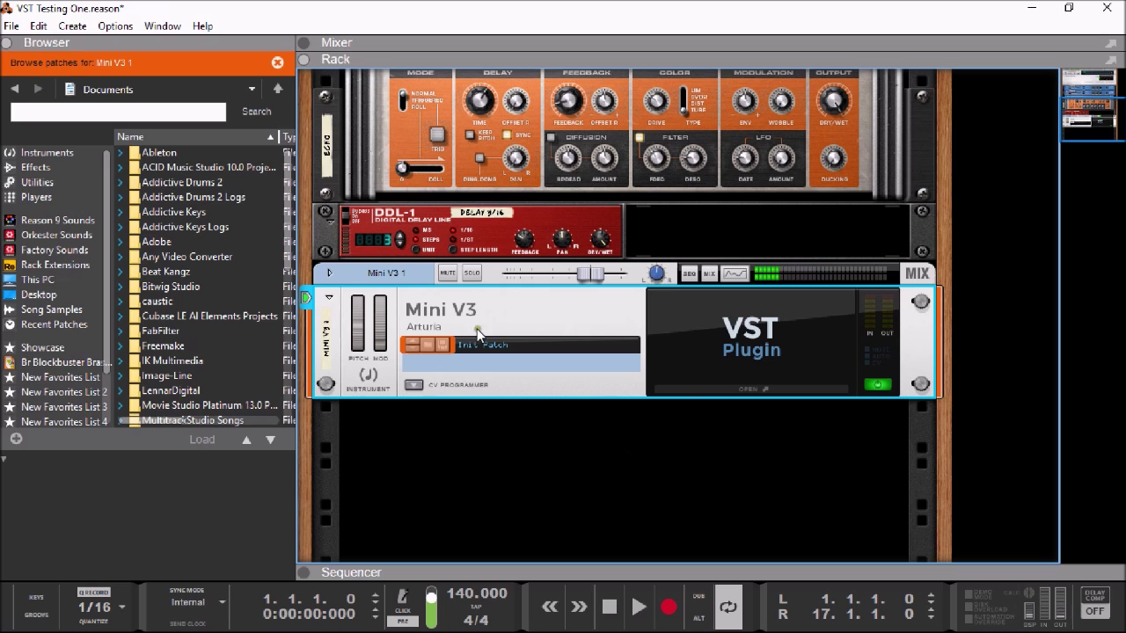
click(745, 387)
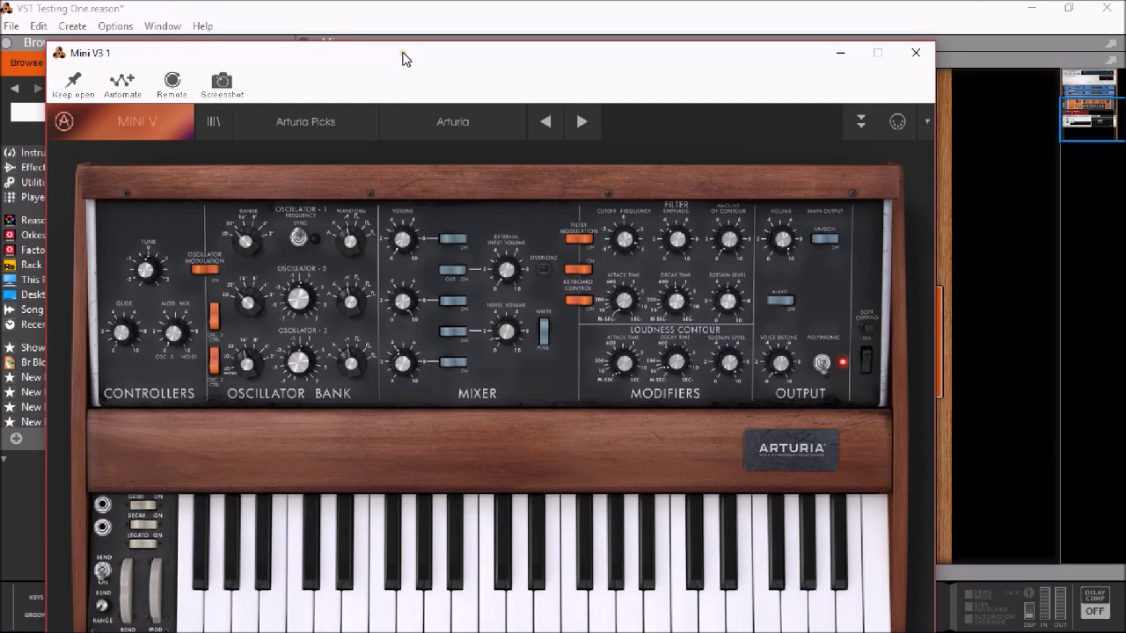
drag(402, 59, 429, 18)
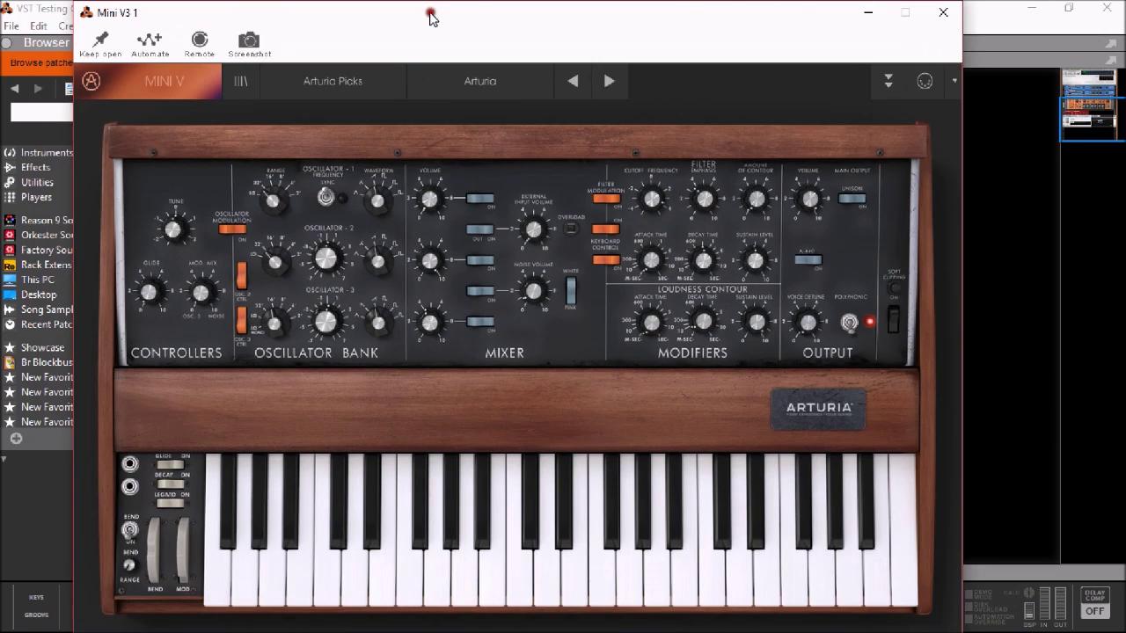
Load the Mad Numan preset from the Lead category in Mini V3 and toggle the Glide switch
click(324, 81)
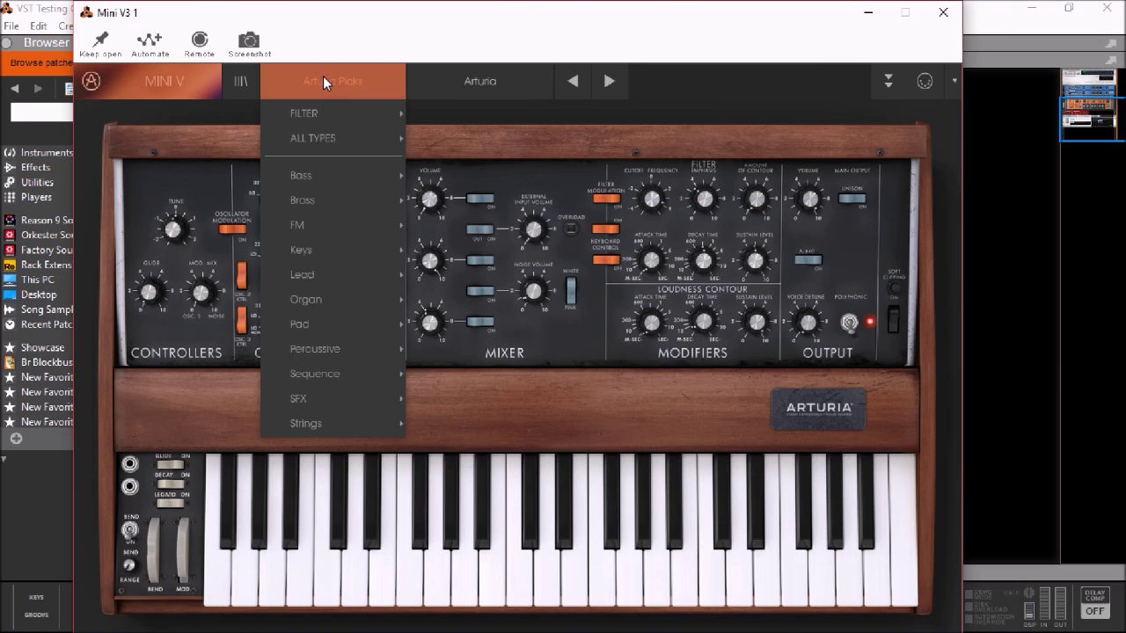
mouse_move(307, 274)
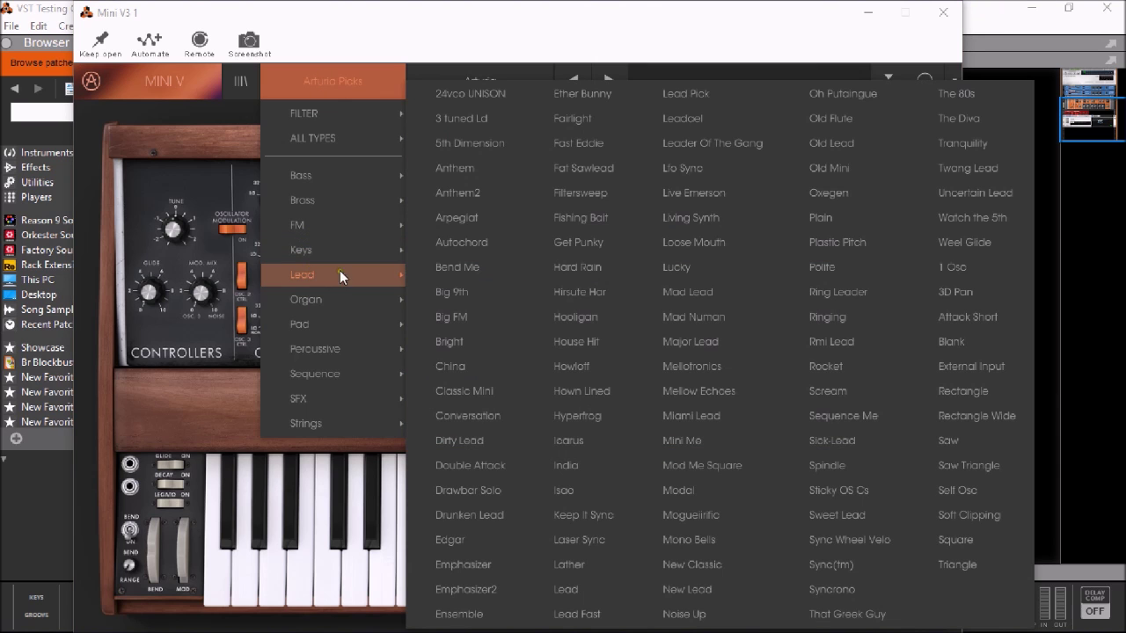
click(677, 319)
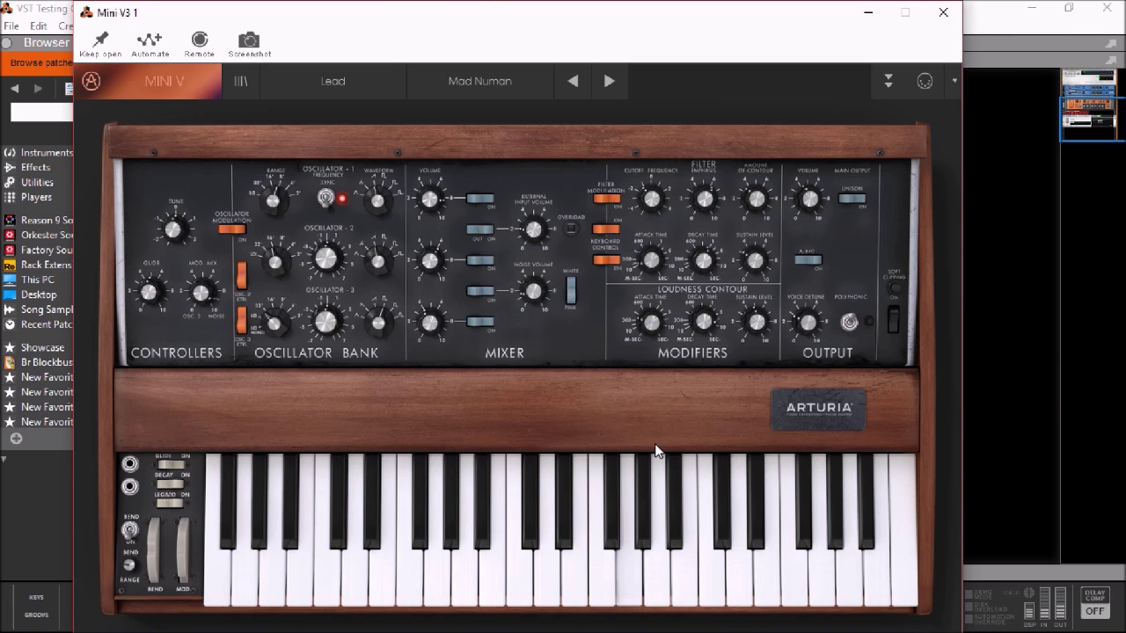
click(163, 469)
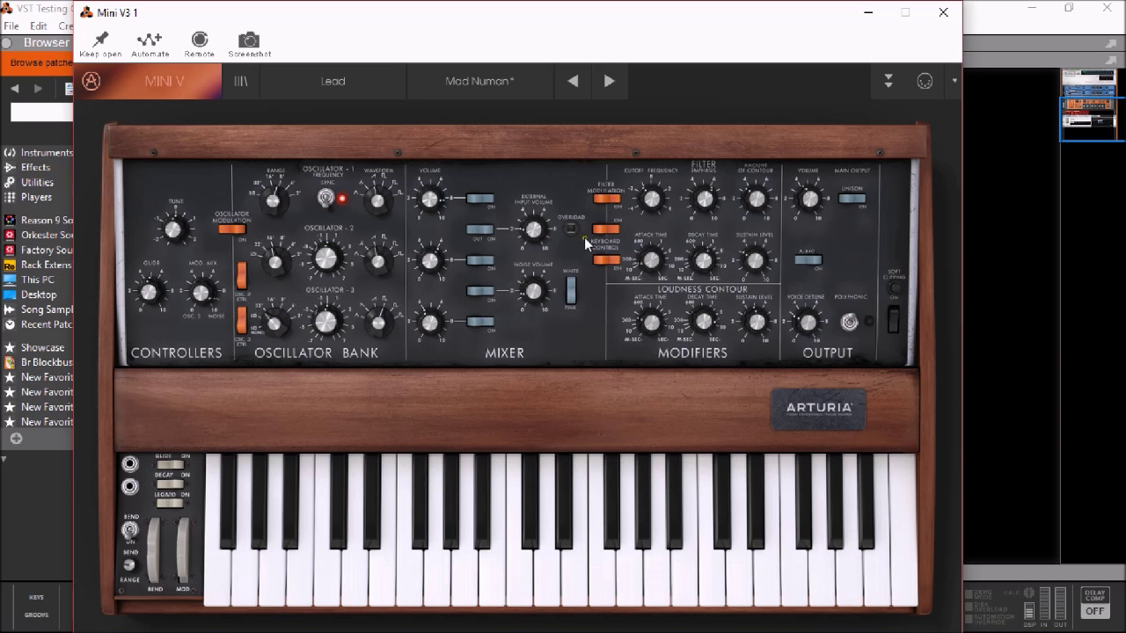
Capture a screenshot of the Mini V3 interface for its rack device and close the plugin window
click(245, 41)
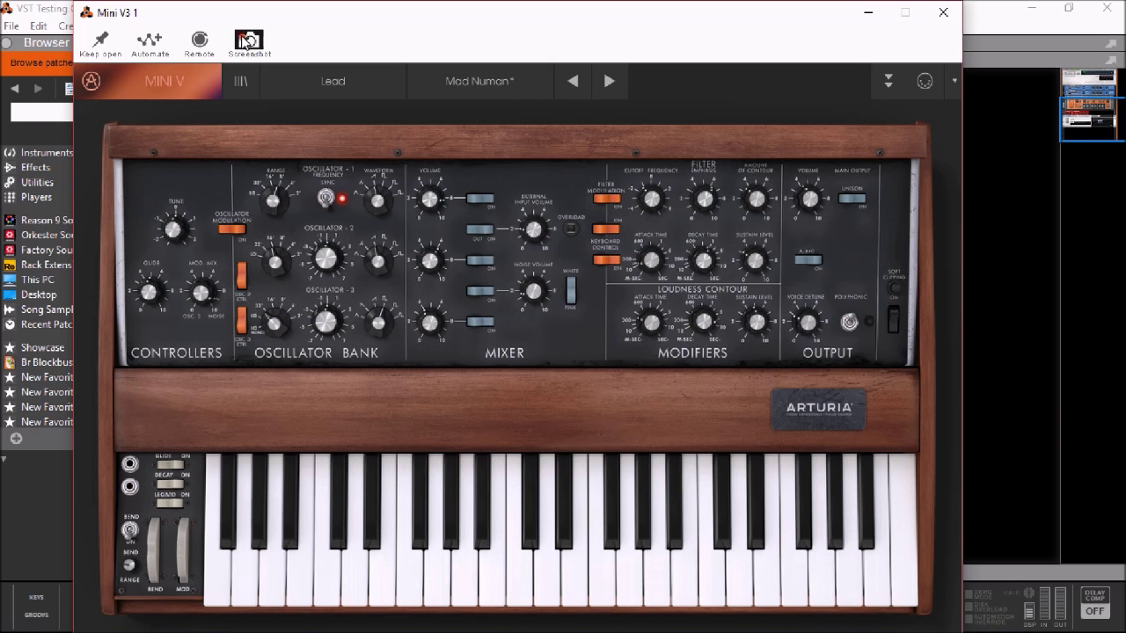
click(943, 12)
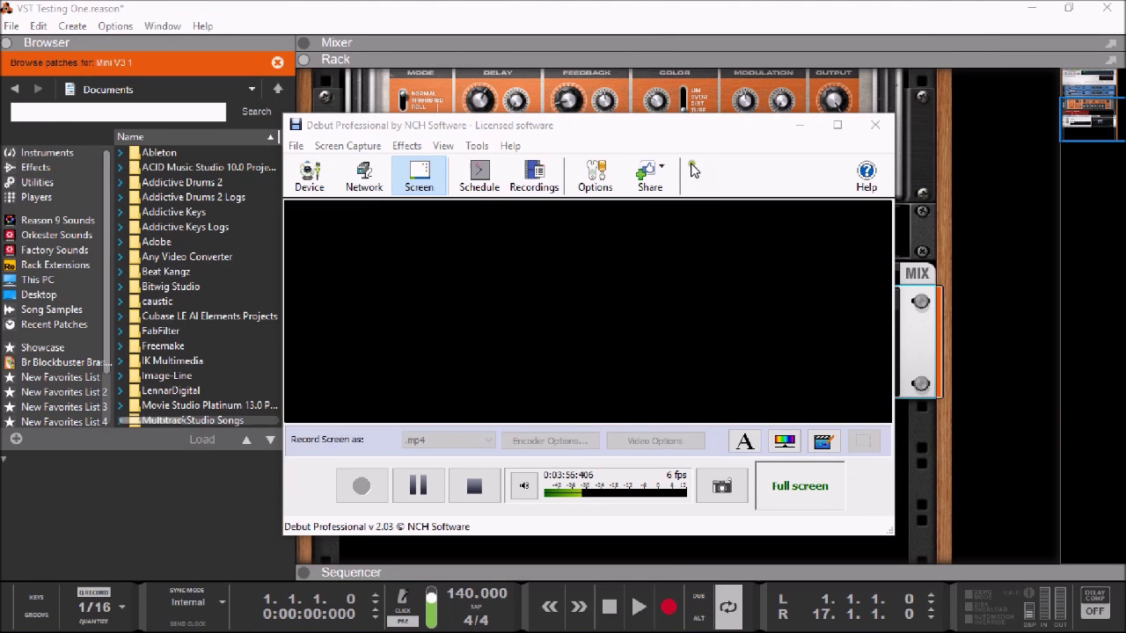
click(1031, 13)
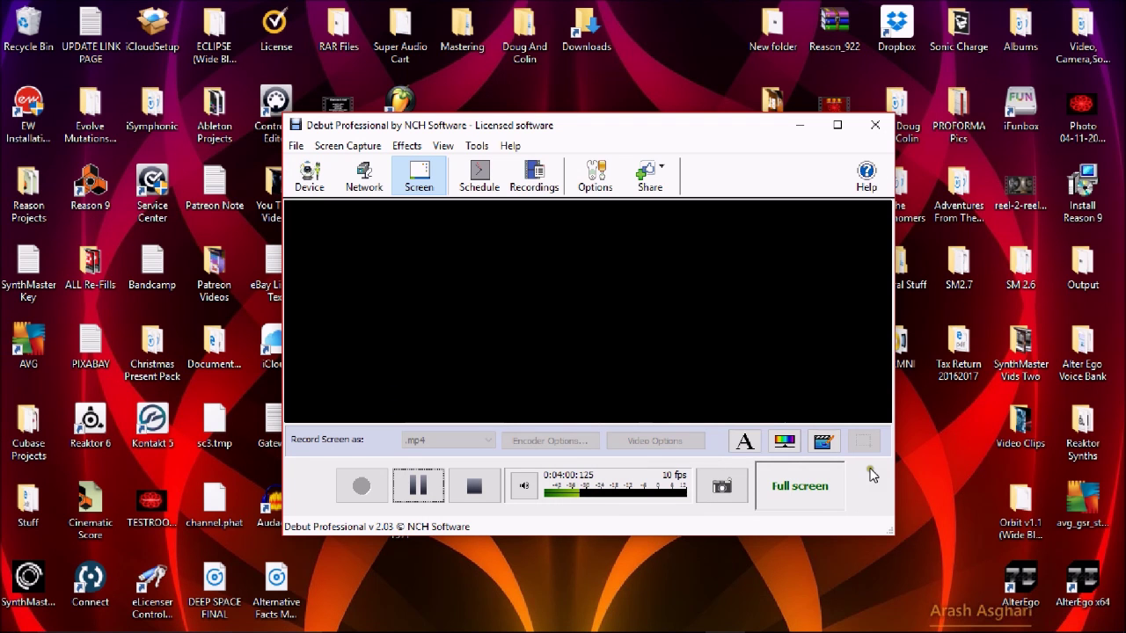
click(765, 618)
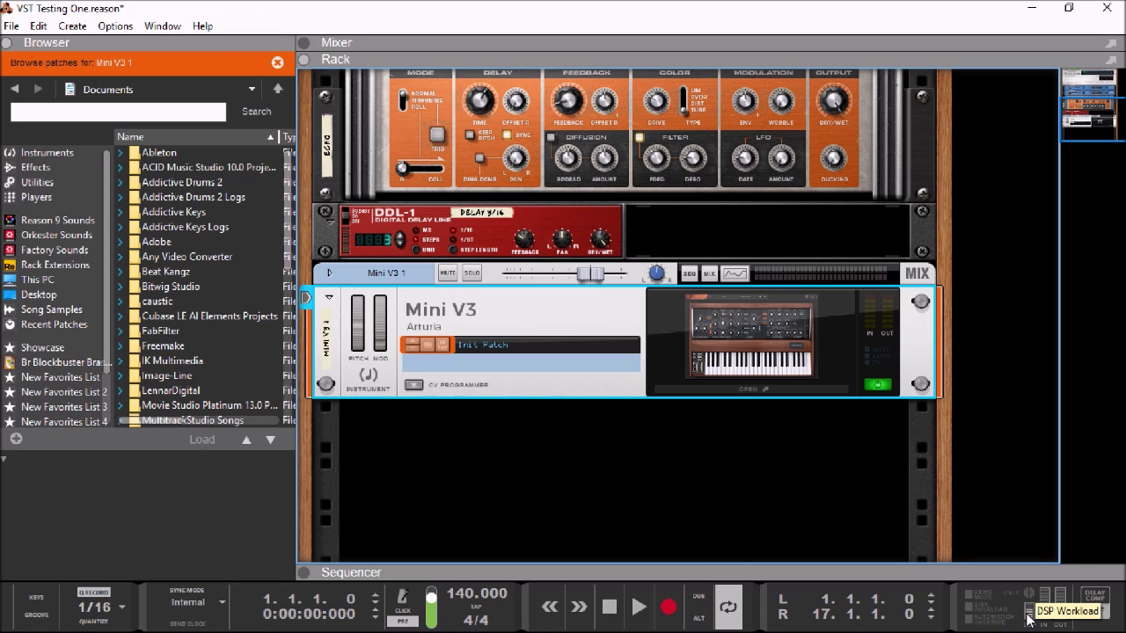
Expand the sequencer and set the right loop locator to bar 9 for an eight-bar loop
drag(527, 570, 513, 225)
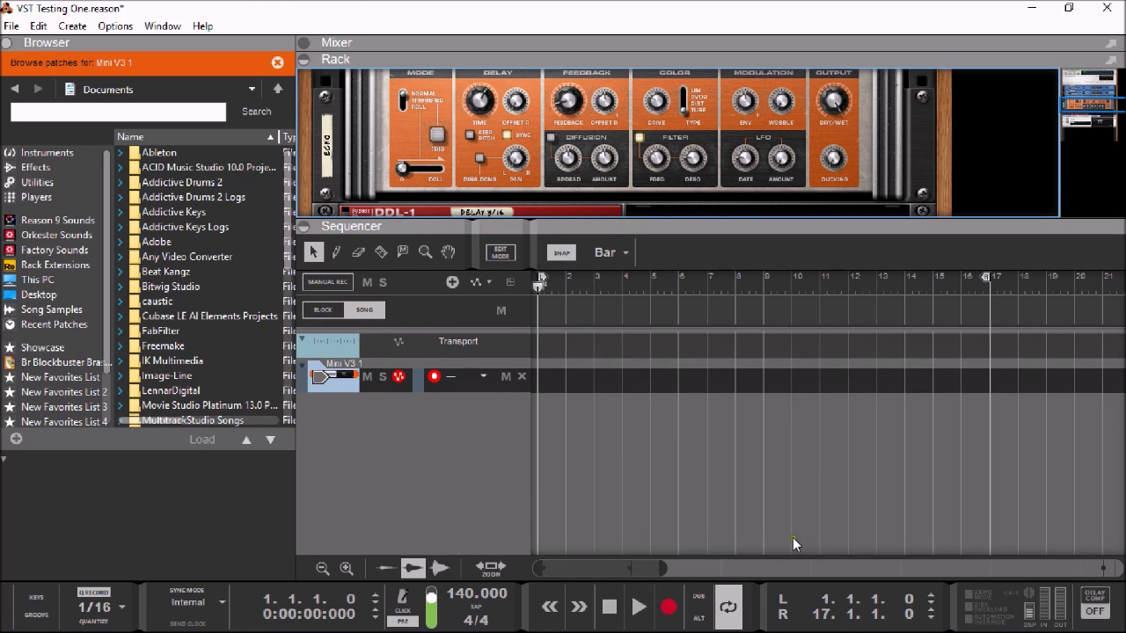
drag(984, 283, 745, 282)
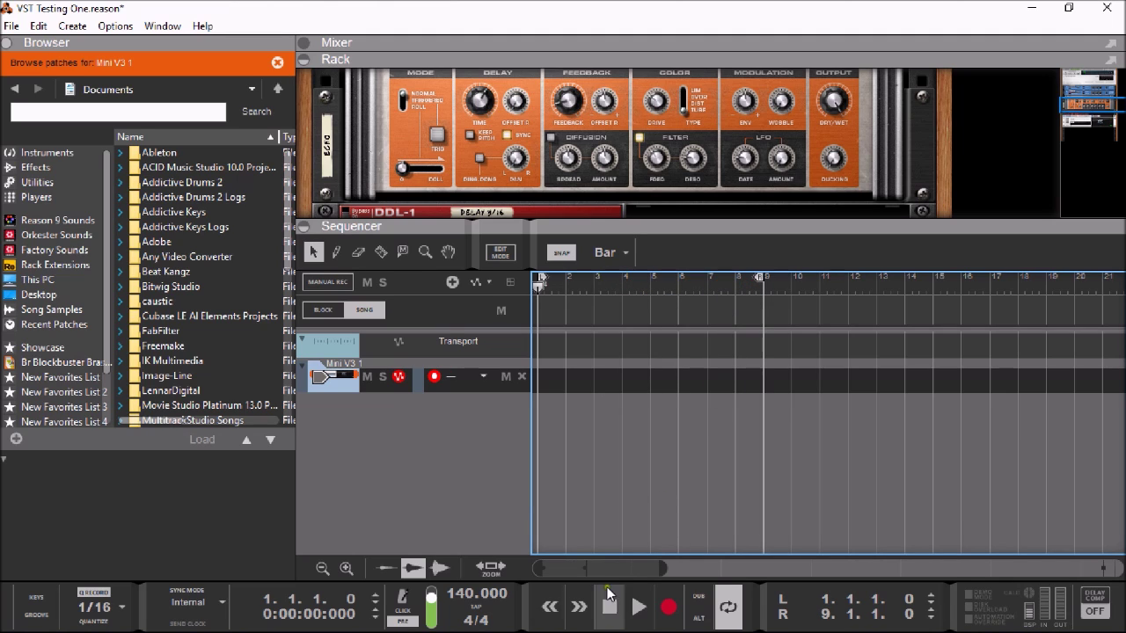
drag(666, 569, 618, 572)
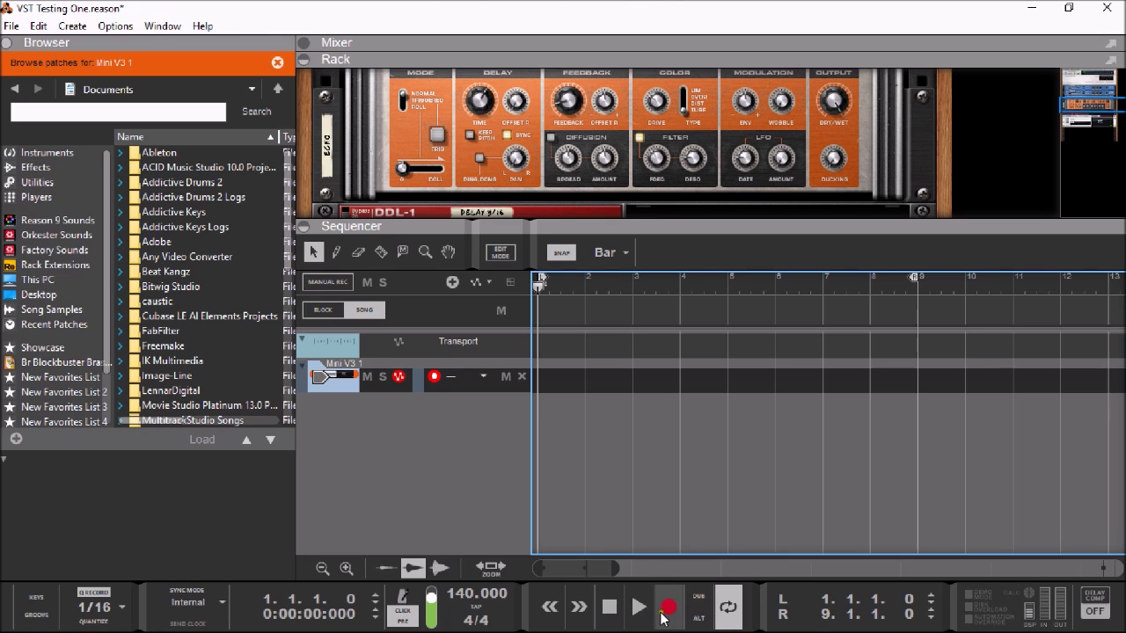
Record an eight-bar note clip on the Mini V3 1 track, play it back and return to the song start
click(669, 607)
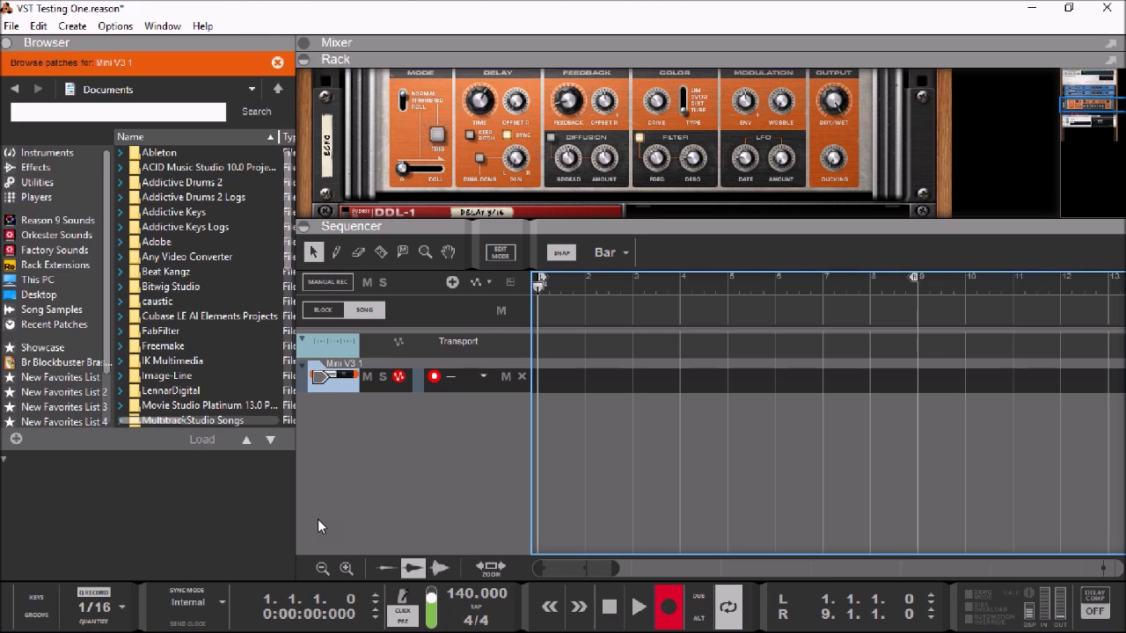
key(space)
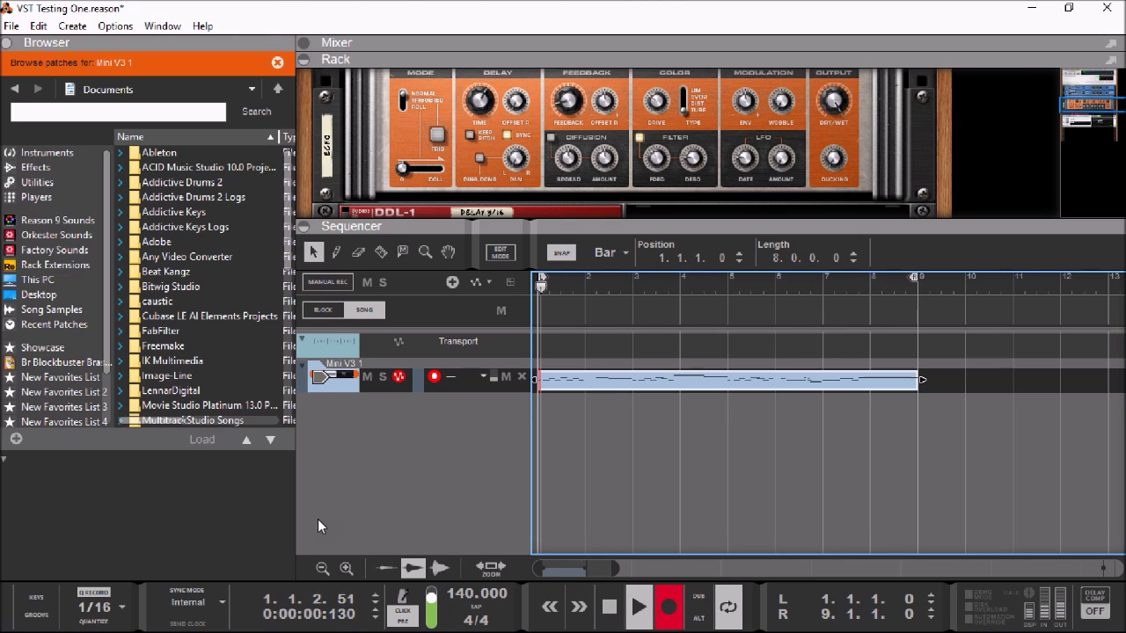
click(640, 605)
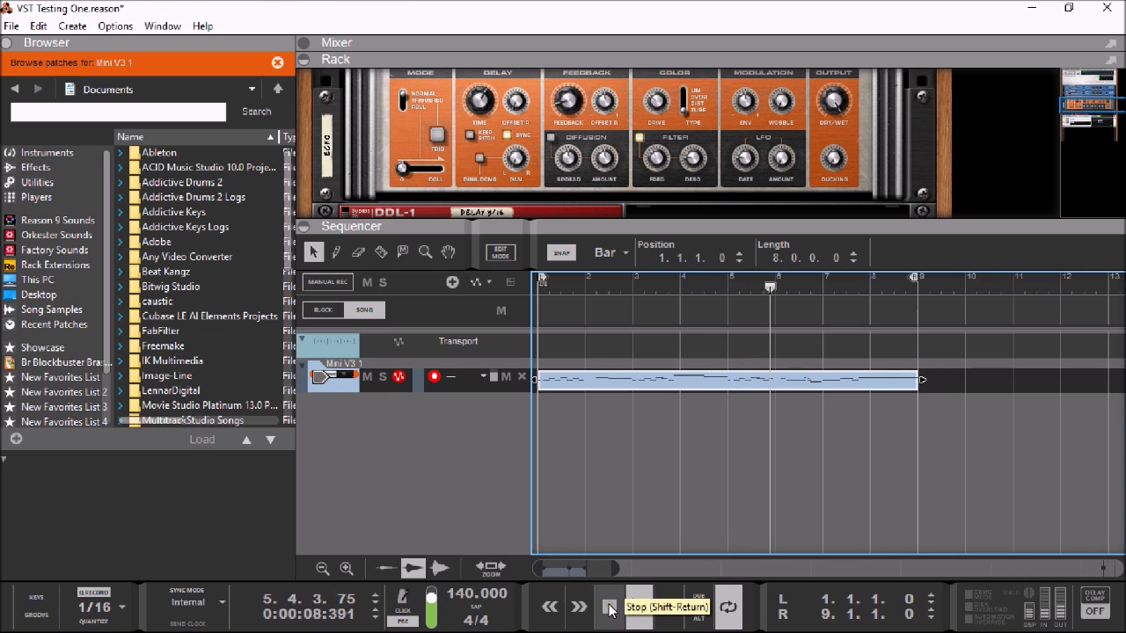
double_click(611, 607)
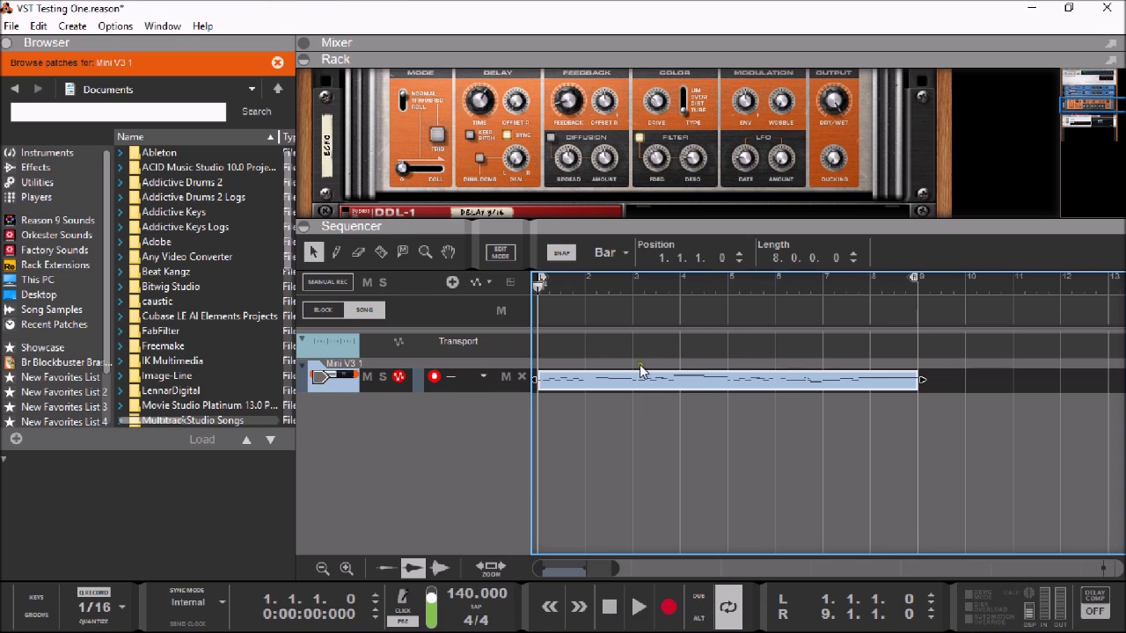
Bounce the recorded Mini V3 clip in place to a new audio track
right_click(659, 380)
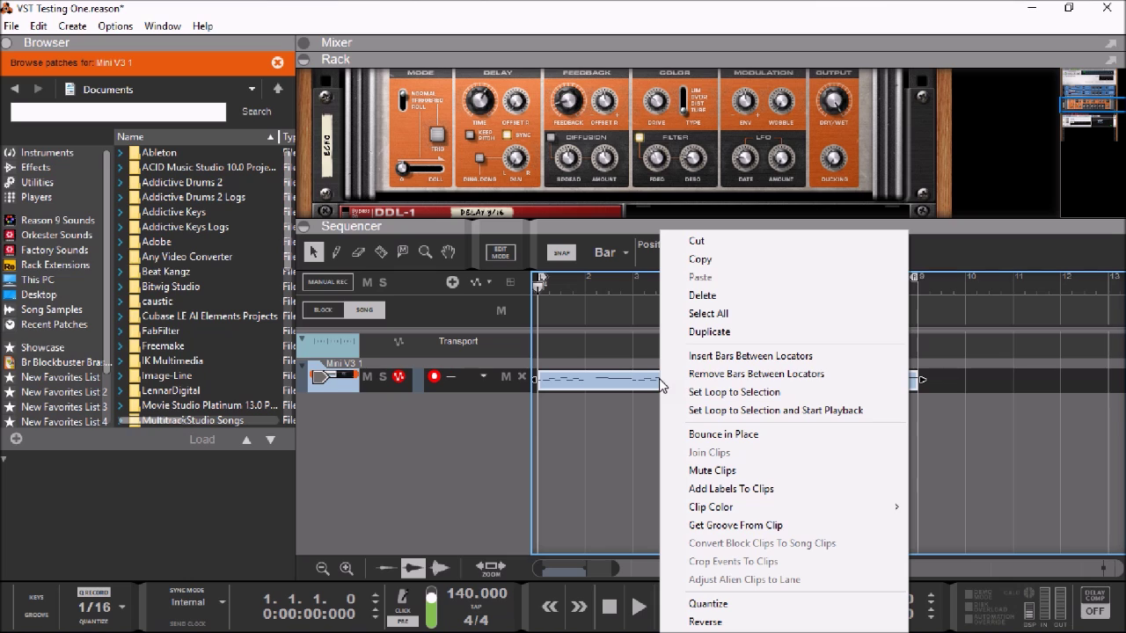
click(722, 435)
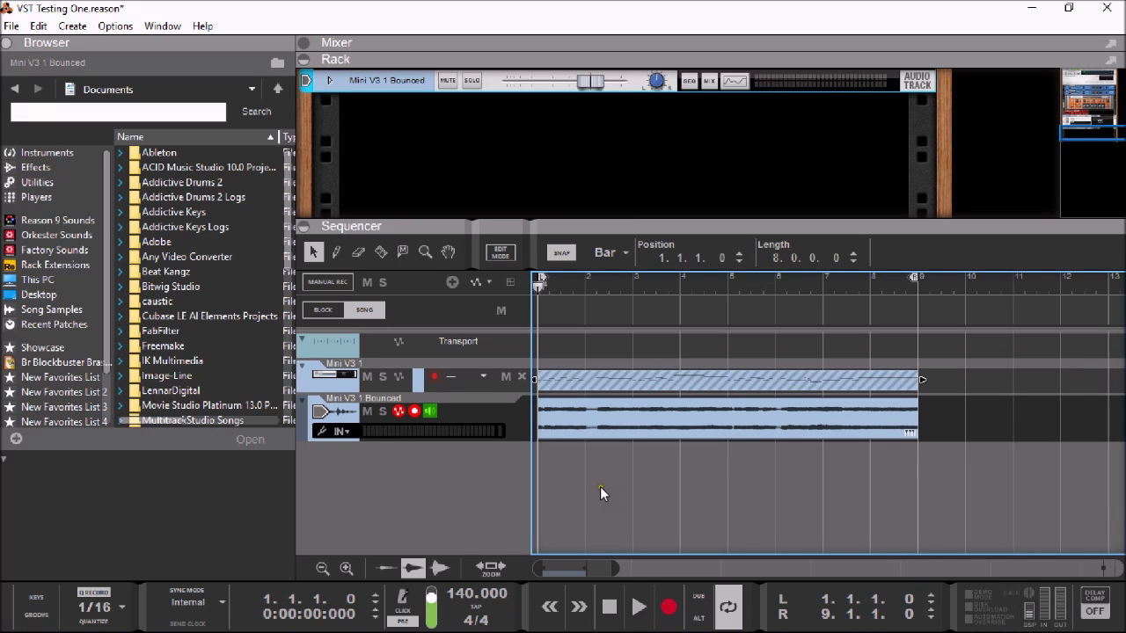
Delete the Mini V3 1 track with everything in its device group and play back the remaining bounced audio
right_click(320, 385)
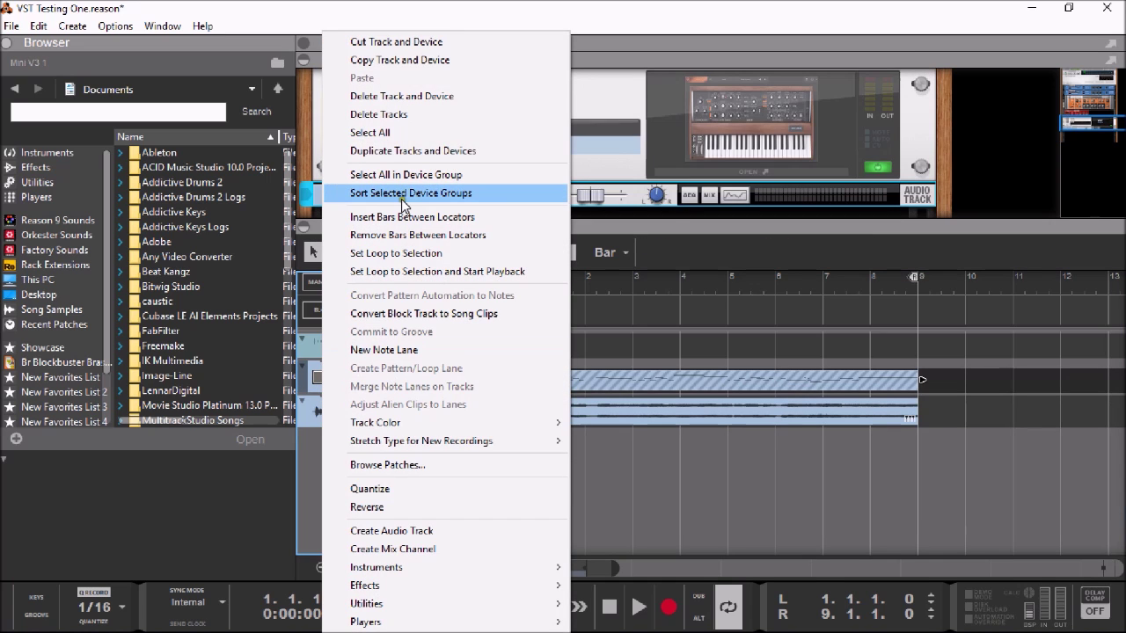
click(380, 95)
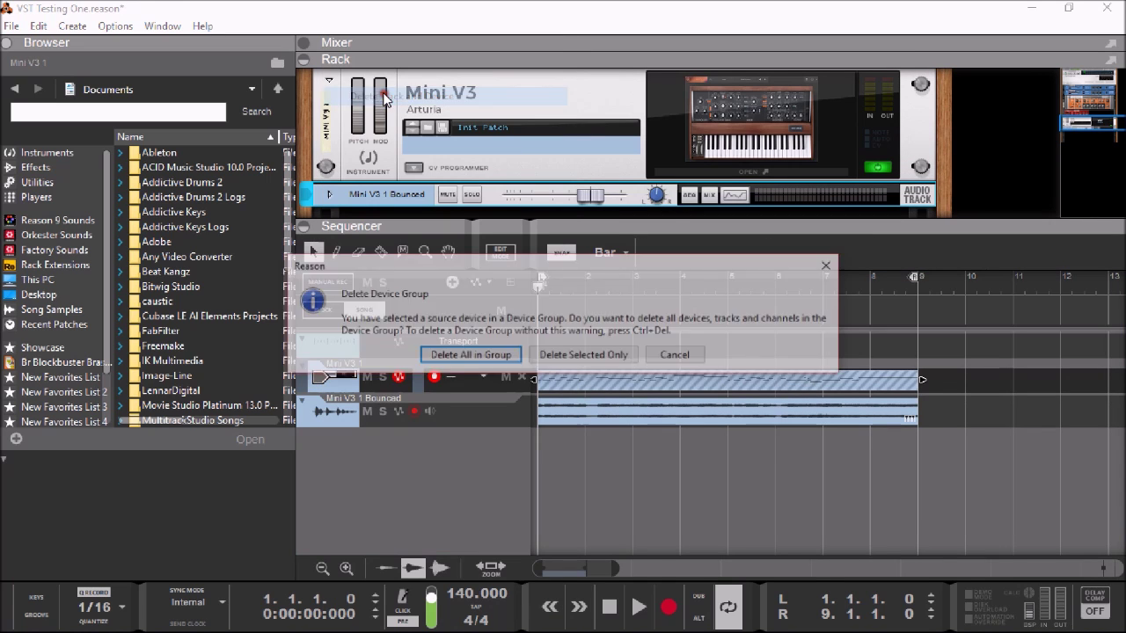
click(470, 355)
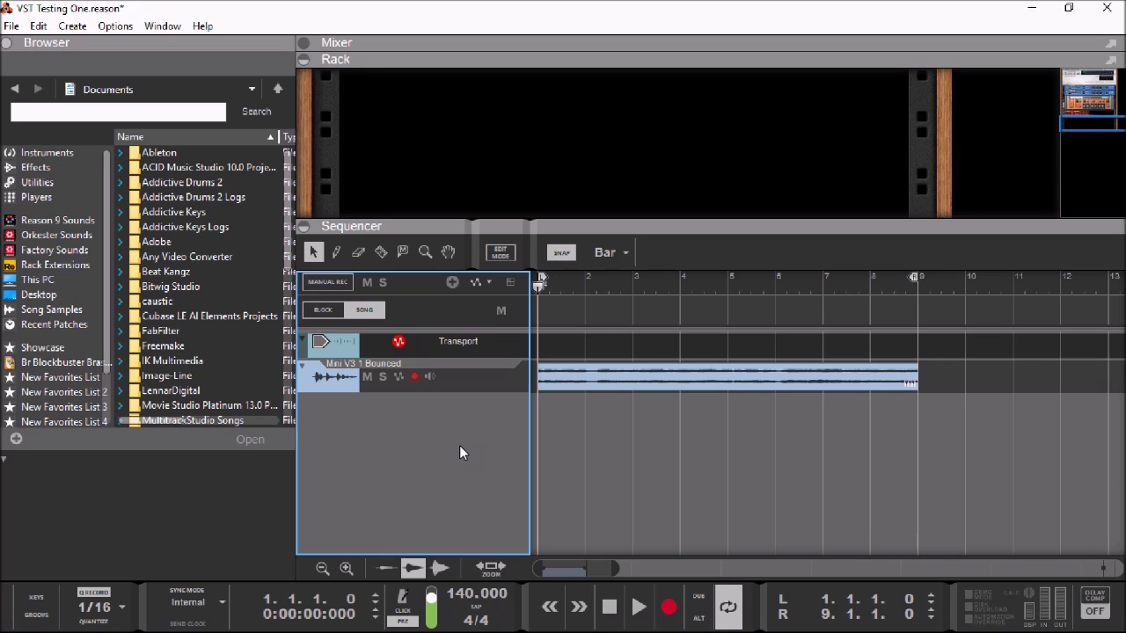
click(636, 607)
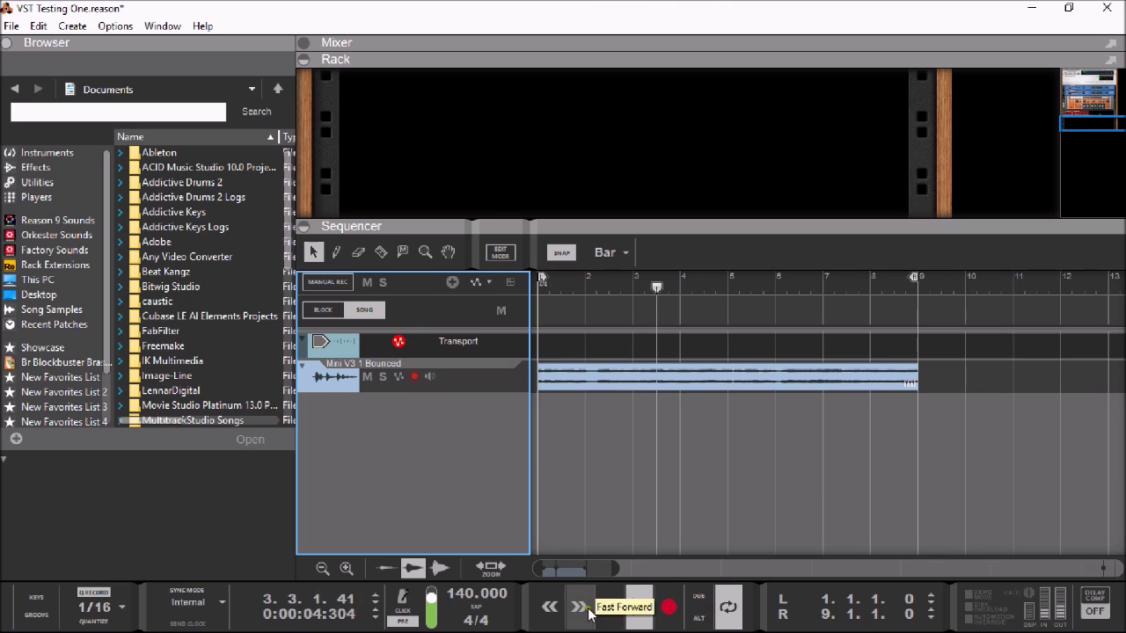
click(607, 603)
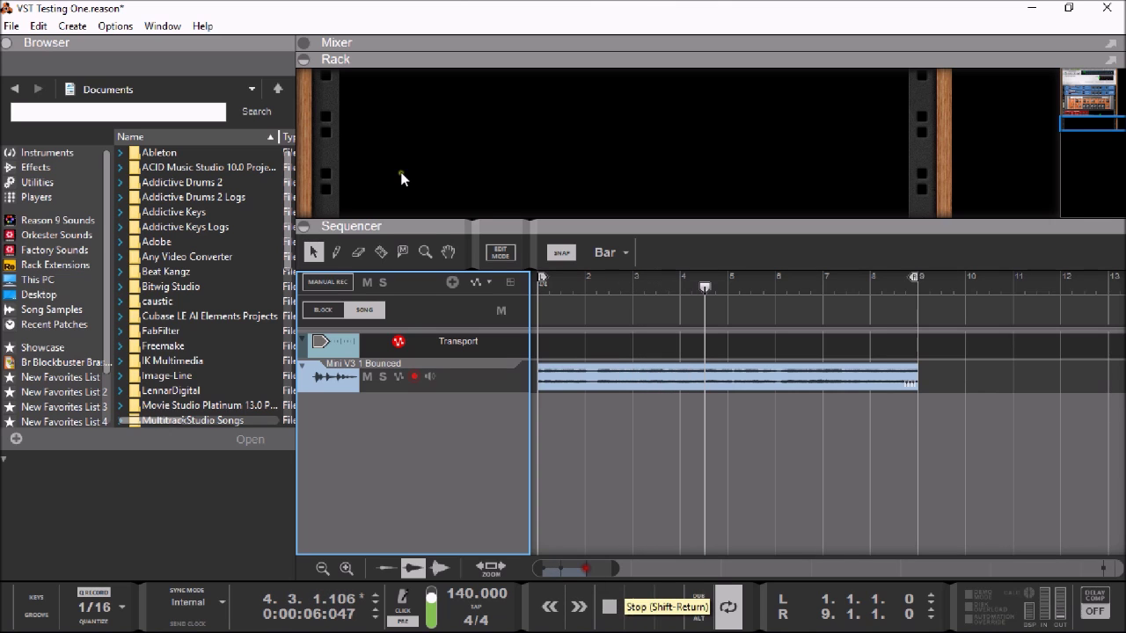
Enlarge the rack, unfold the Mini V3 1 Bounced audio track device to inspect it, and bring back the sequencer
click(304, 41)
drag(634, 221, 648, 16)
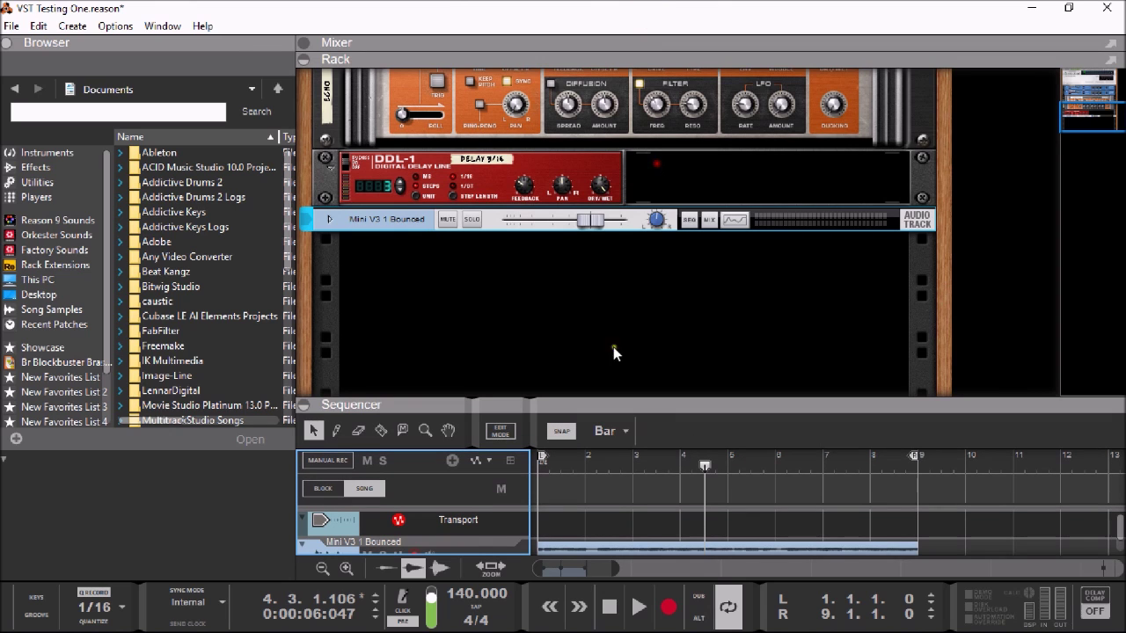
click(331, 220)
drag(666, 410, 637, 120)
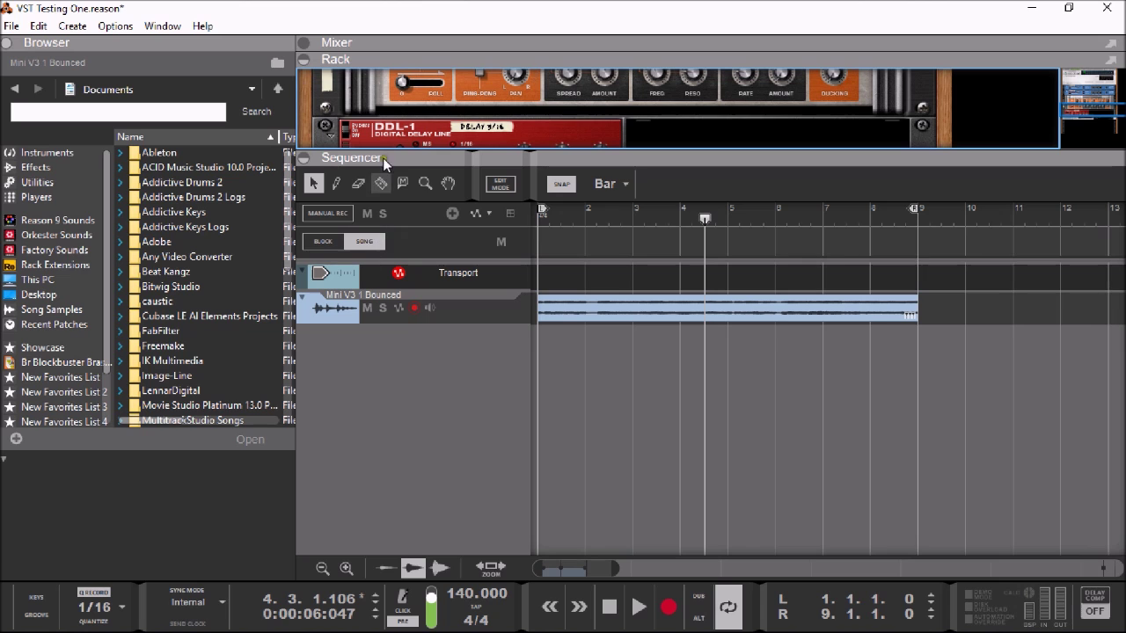
Delete the Mini V3 1 Bounced track together with its device
right_click(347, 317)
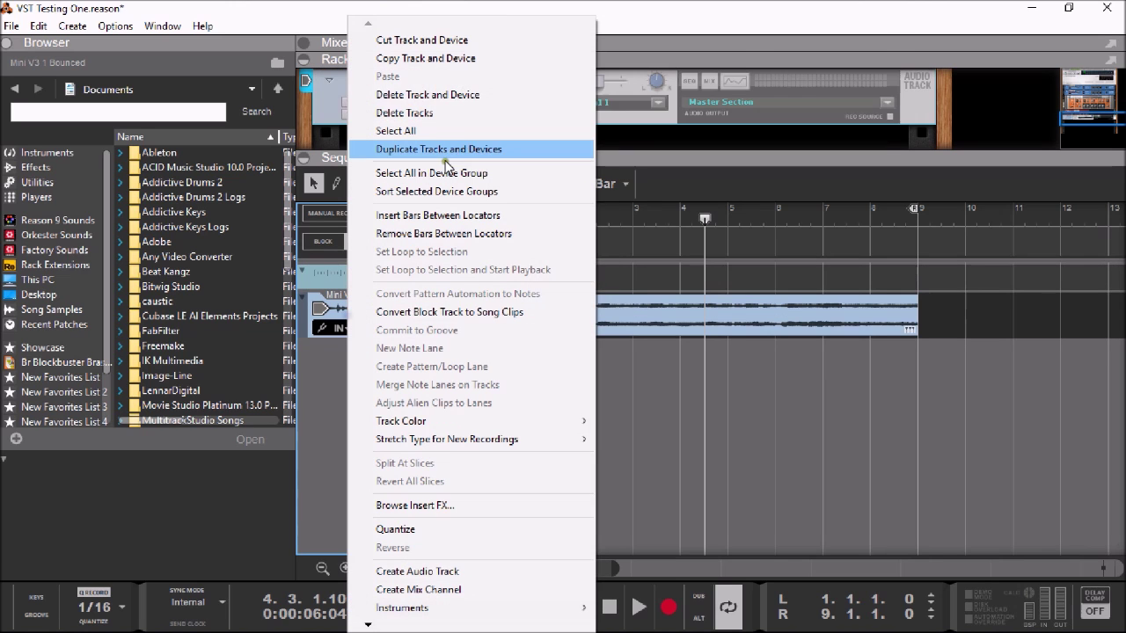
click(440, 94)
click(519, 356)
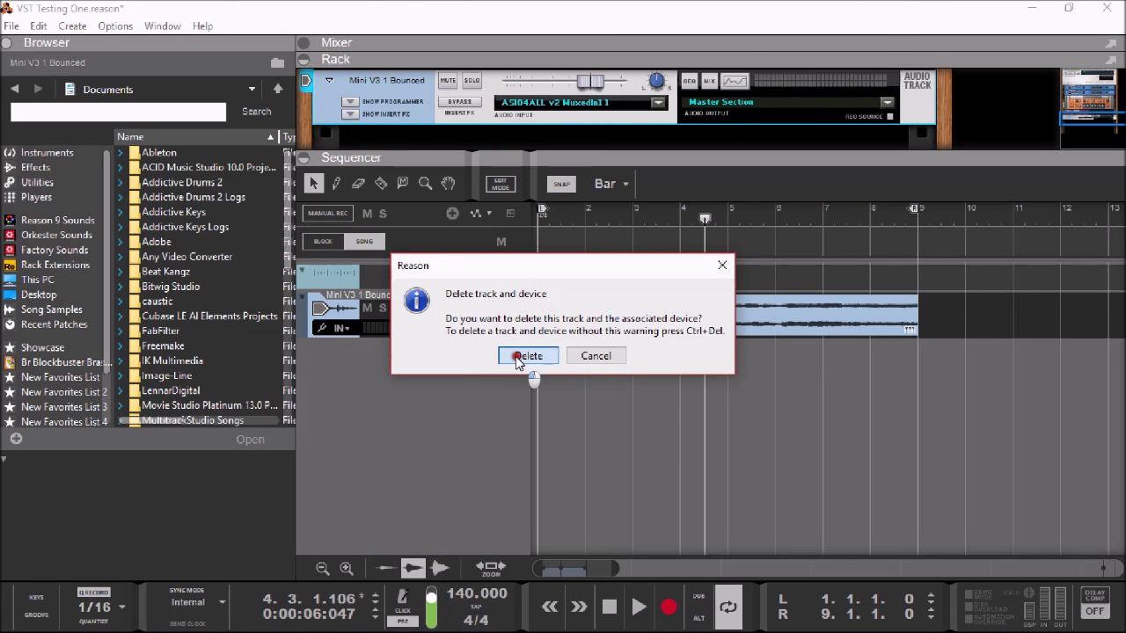
Enlarge the rack and add the Sunrizer_x64 instrument from the browser below the DDL-1 delay
drag(567, 160, 539, 567)
click(50, 151)
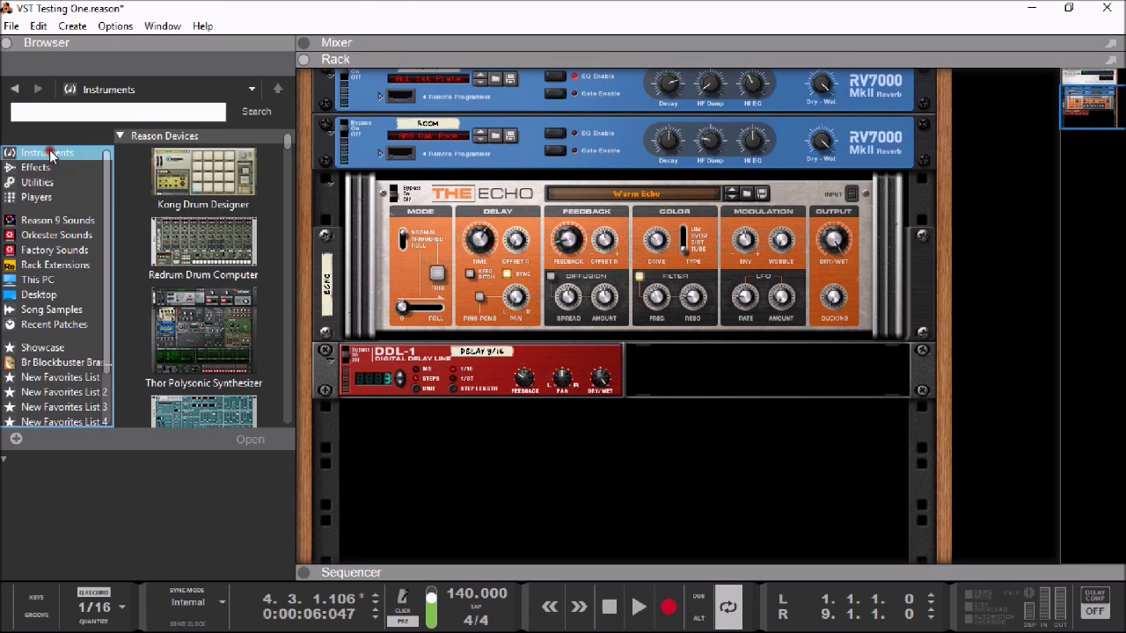
drag(286, 145, 287, 295)
drag(192, 246, 639, 503)
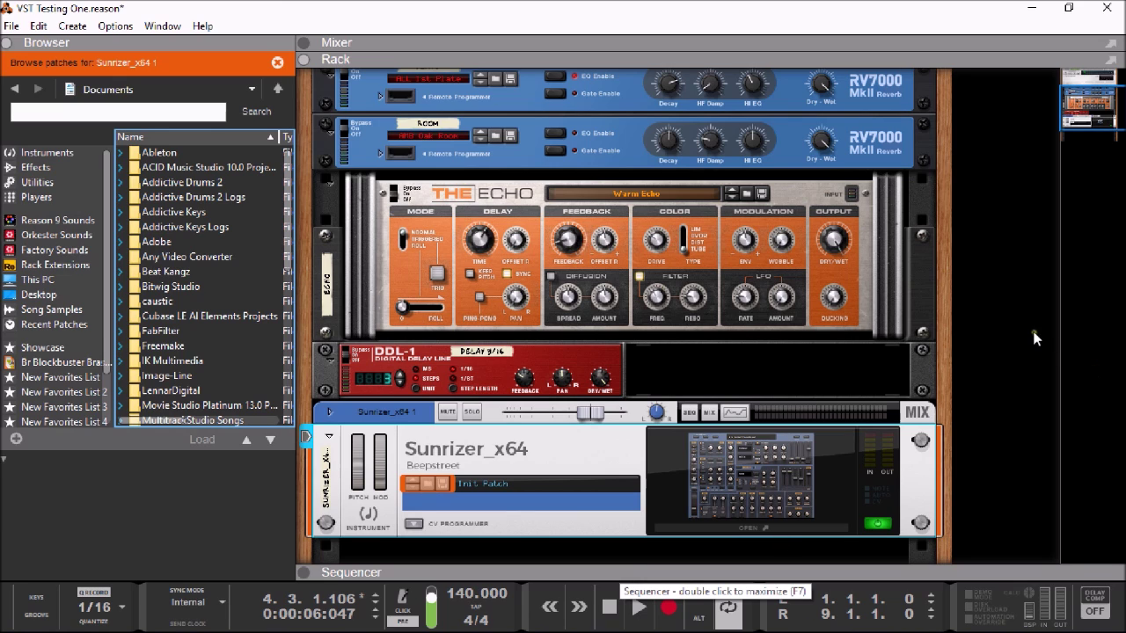
scroll(965, 346, down, 3)
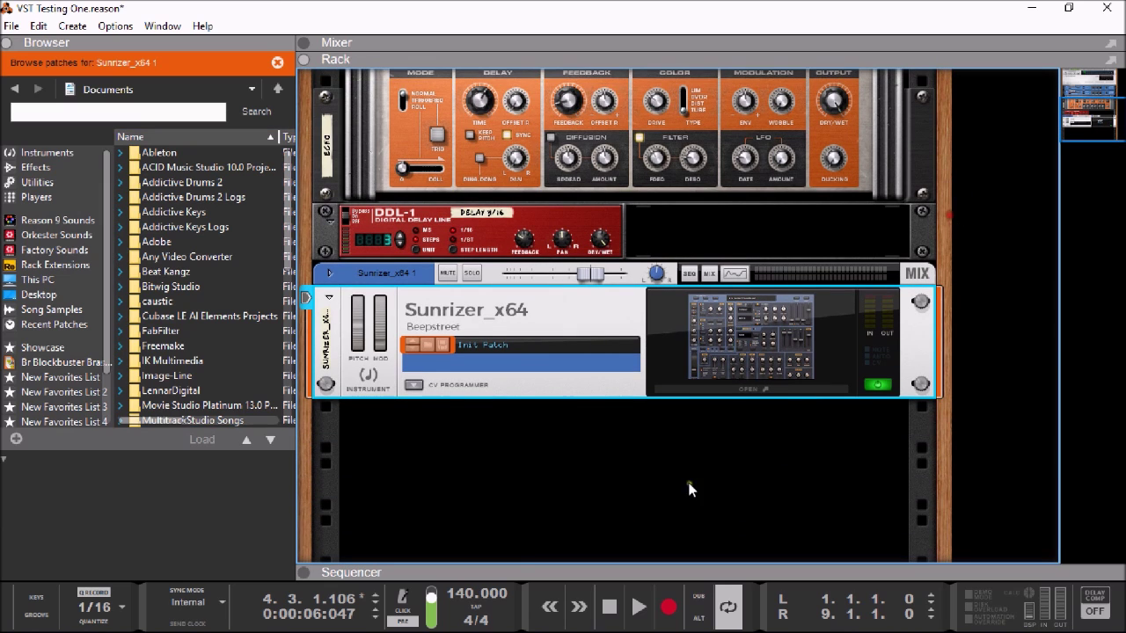
Open the Sunrizer_x64 interface, load the Bass drum 1 preset from the Drum category of all banks, and close the plugin window
click(741, 390)
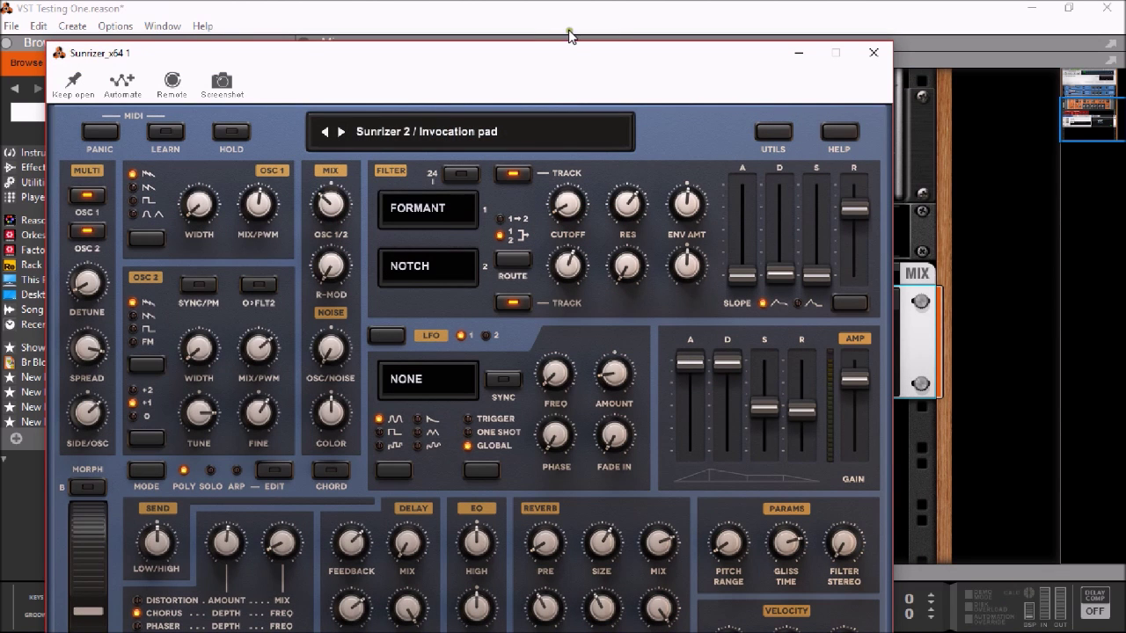
drag(554, 53, 583, 39)
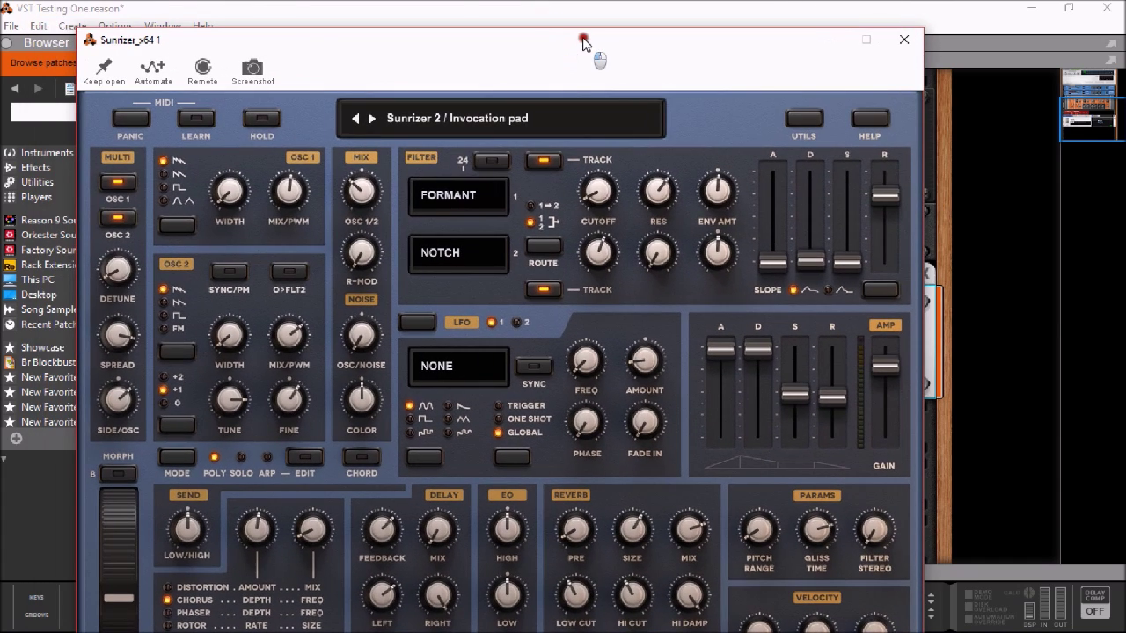
click(412, 121)
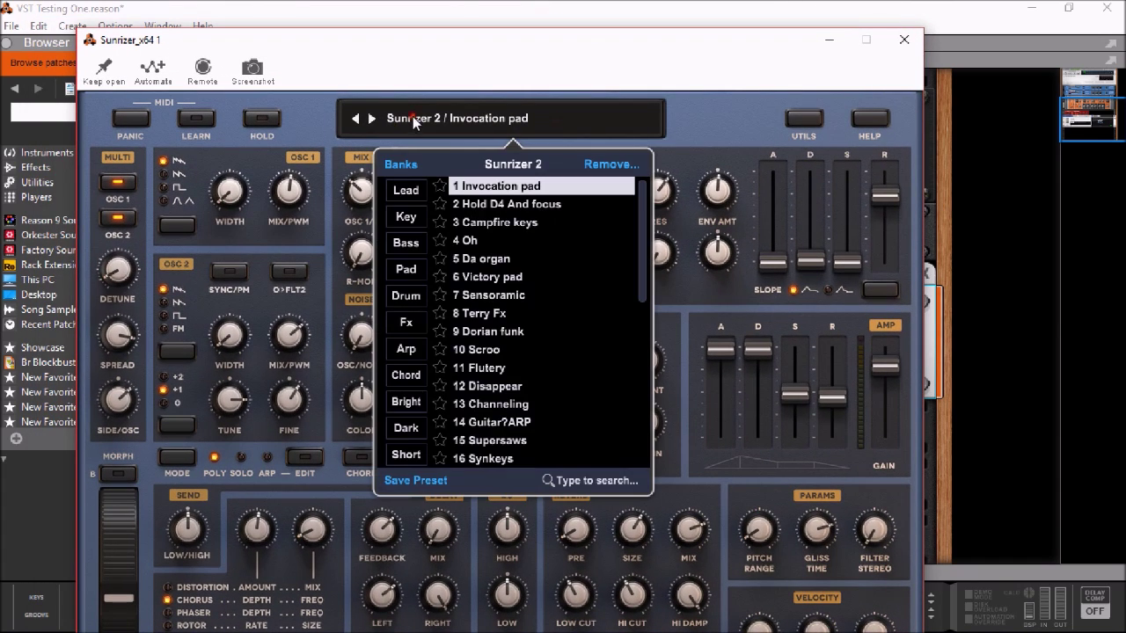
click(389, 165)
click(390, 184)
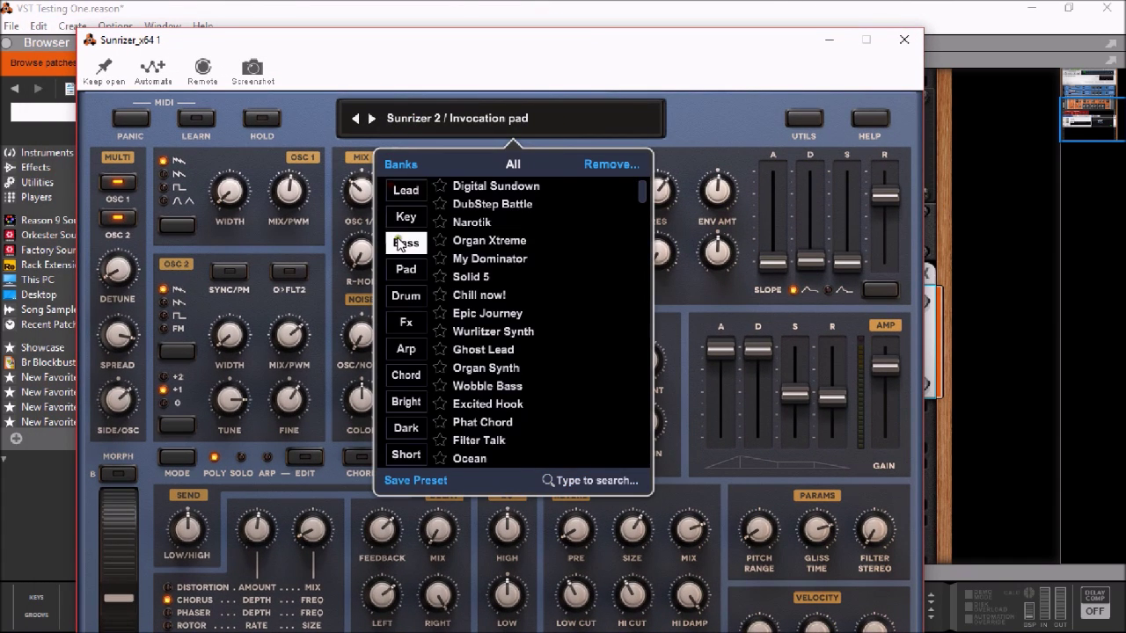
click(406, 297)
click(459, 315)
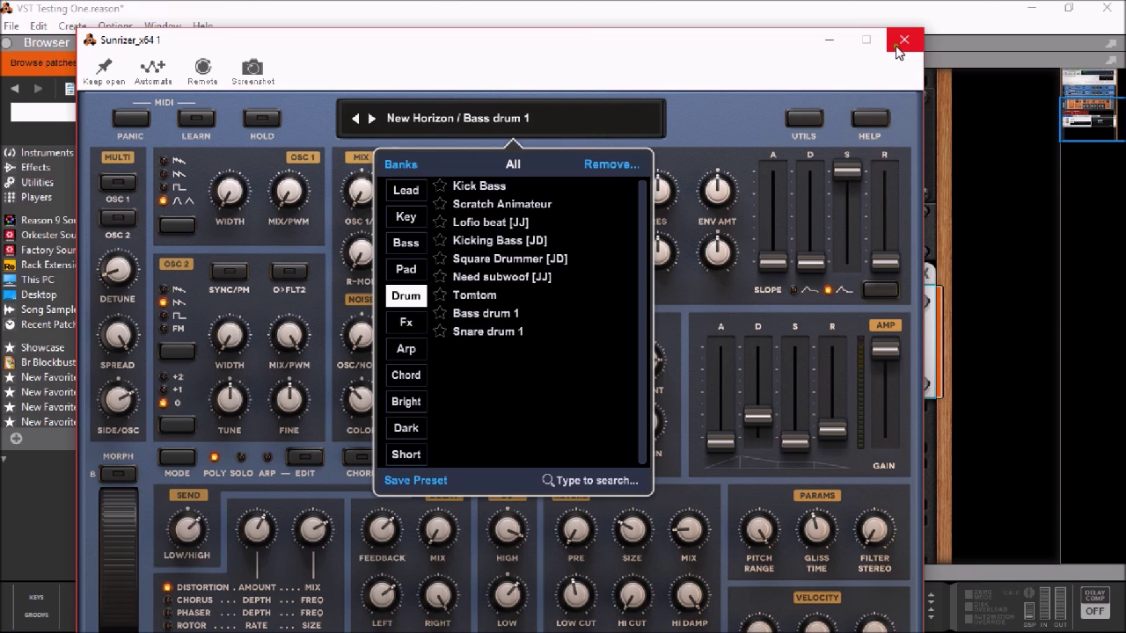
click(902, 40)
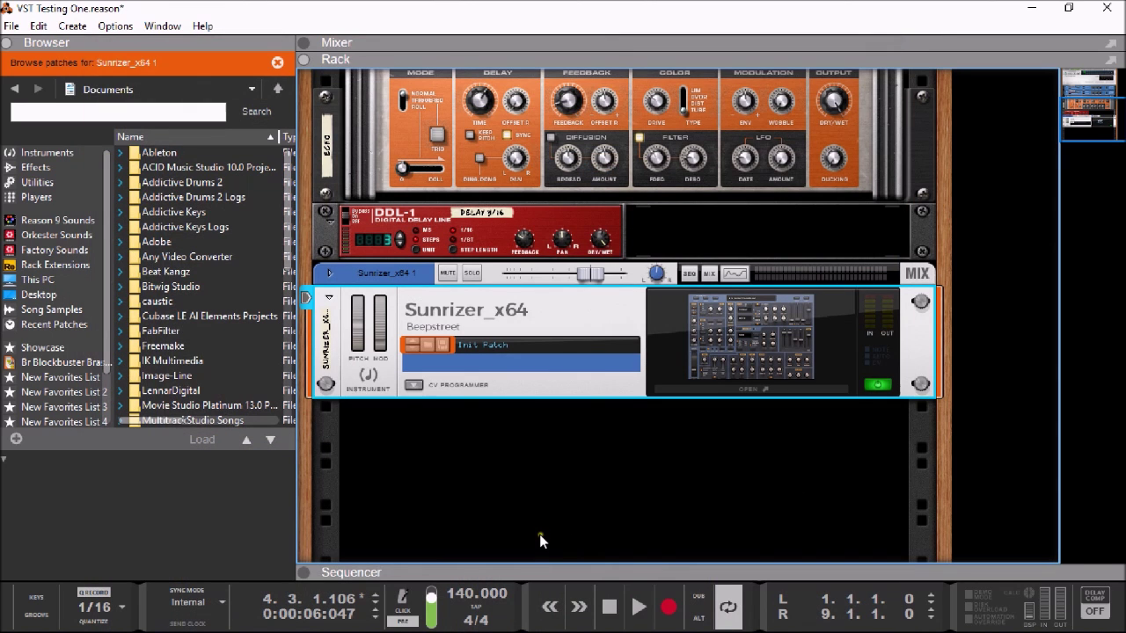
Set the right loop locator to bar 5 and record a four-bar note clip on the Sunrizer_x64 1 track
drag(545, 563, 554, 218)
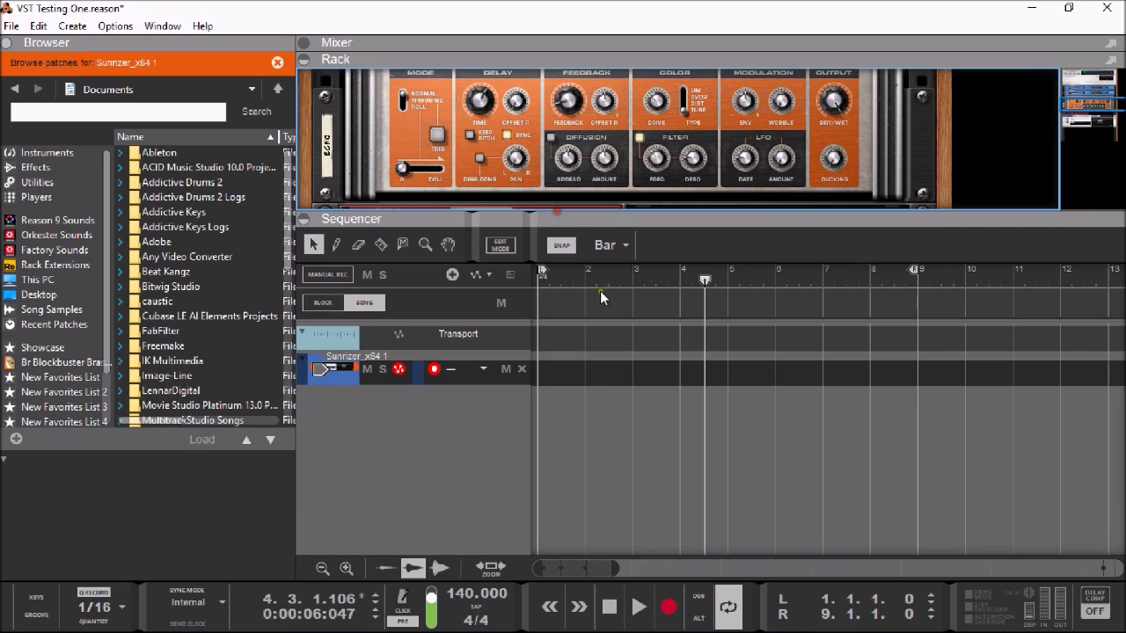
drag(912, 269, 540, 281)
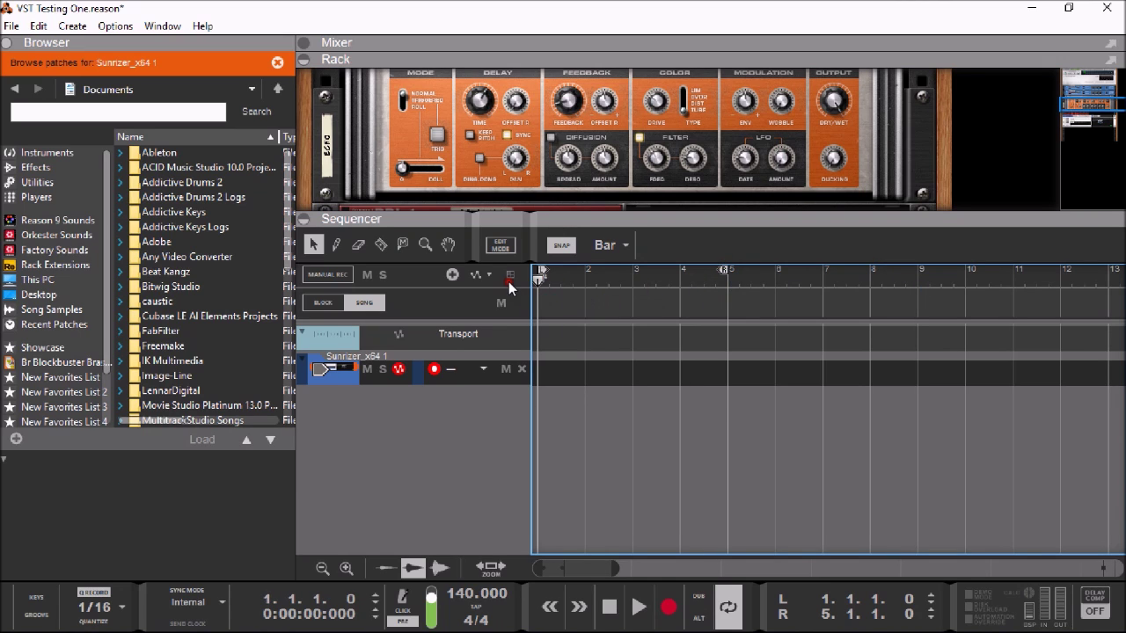
click(669, 610)
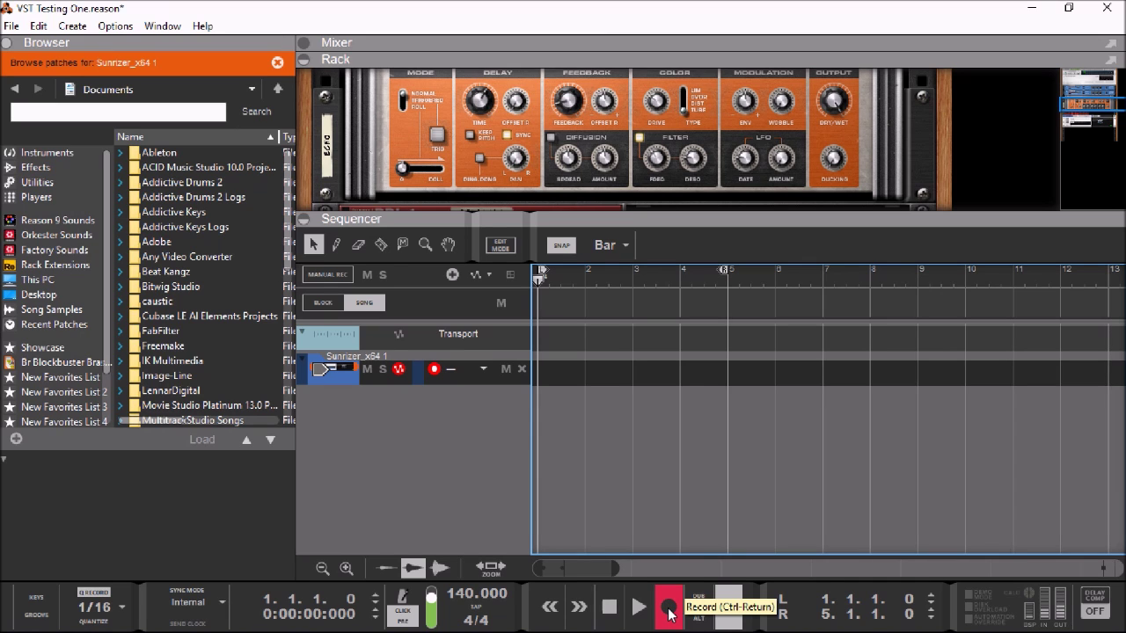
key(space)
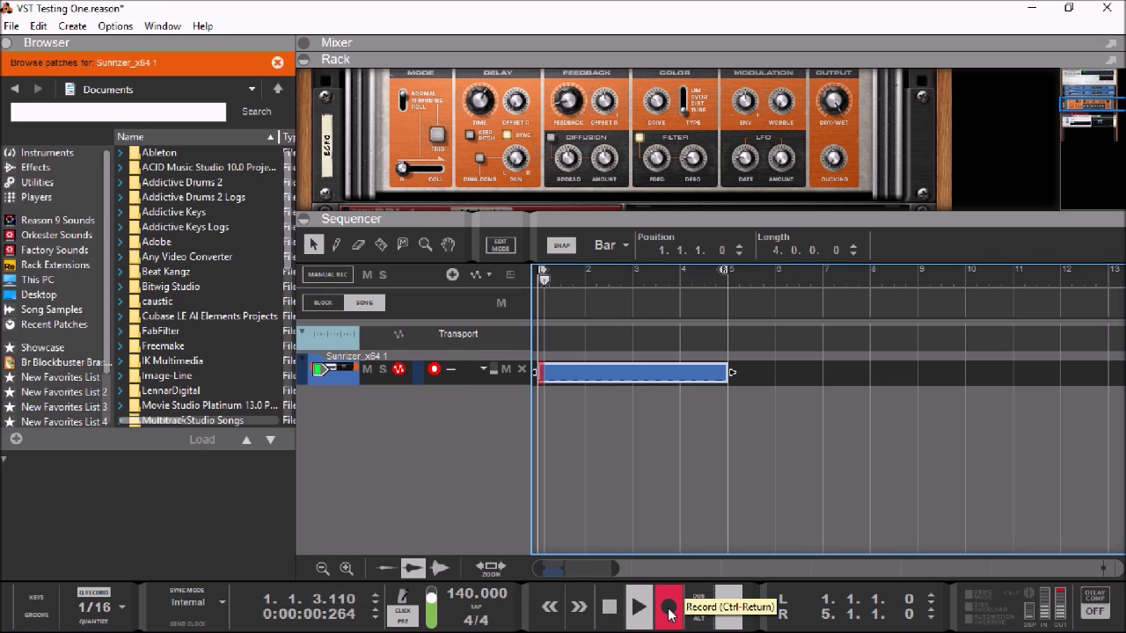
click(669, 607)
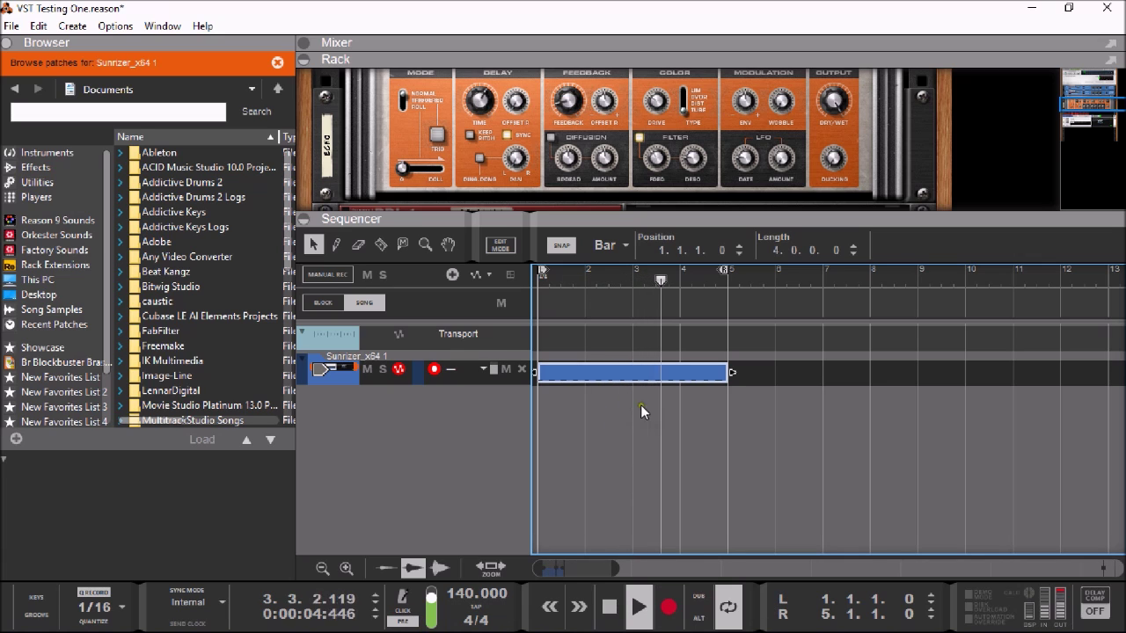
click(606, 609)
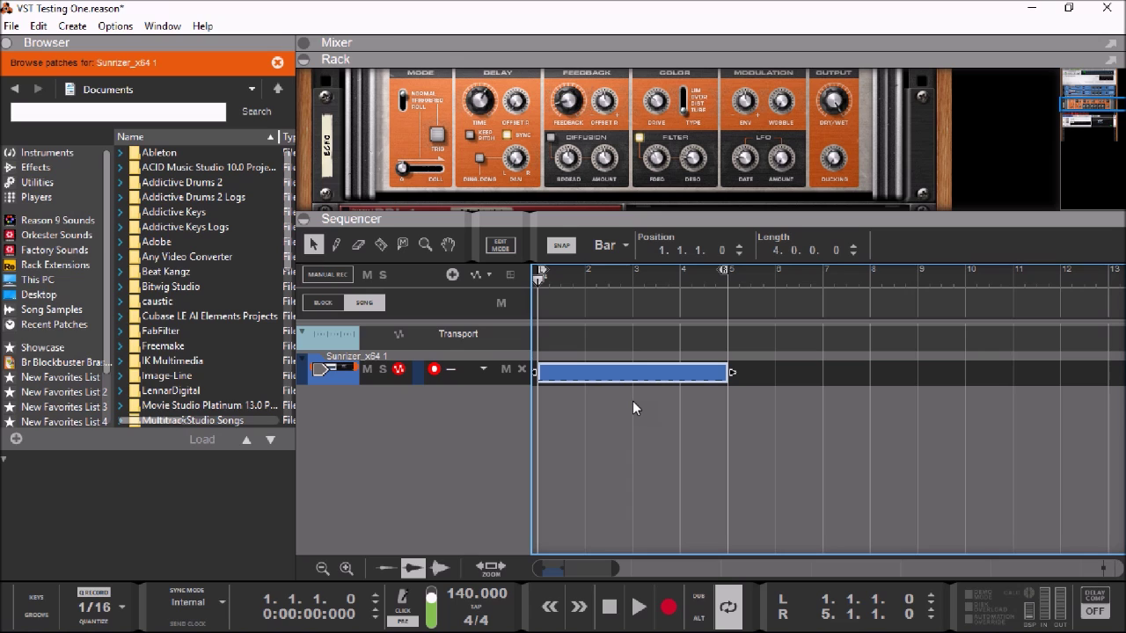
Duplicate the four-bar Sunrizer_x64 clip three times in a row so the part fills 16 bars
key(ctrl+d)
key(ctrl+d)
key(ctrl+d)
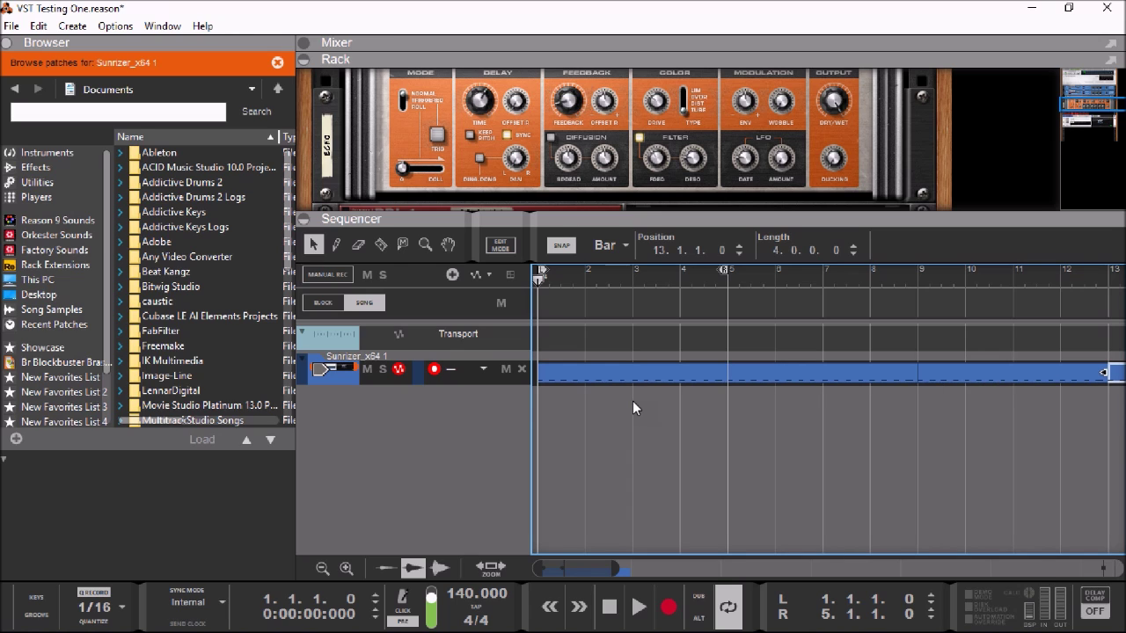
drag(613, 568, 644, 568)
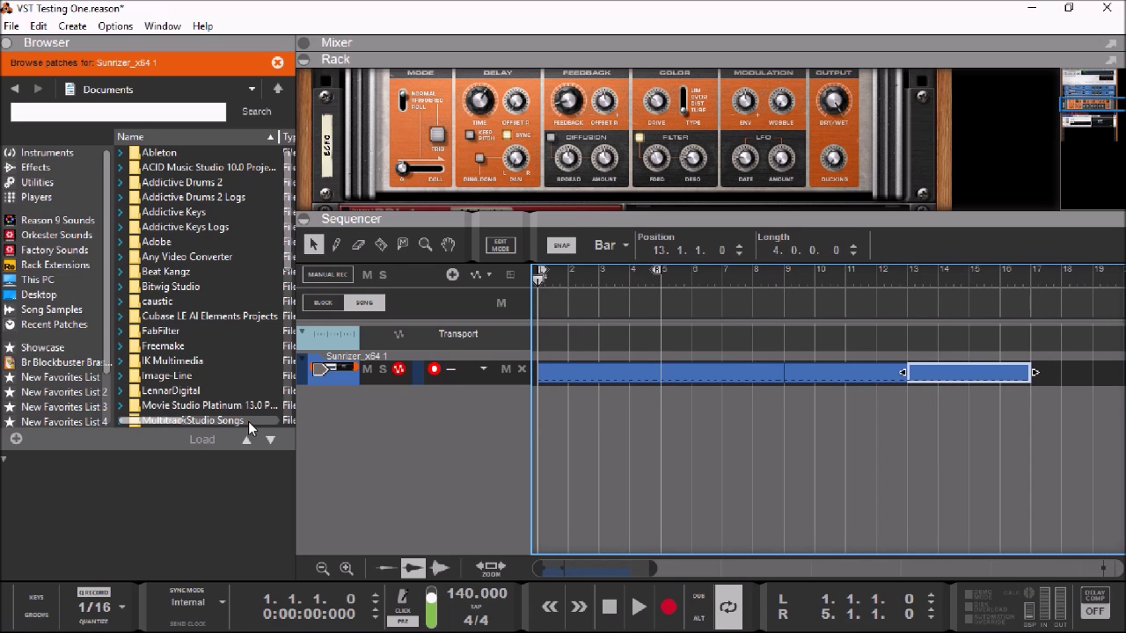
Flip the enlarged rack to its rear and unfold the Sunrizer_x64 CV programmer to examine its CV and audio connections
key(Tab)
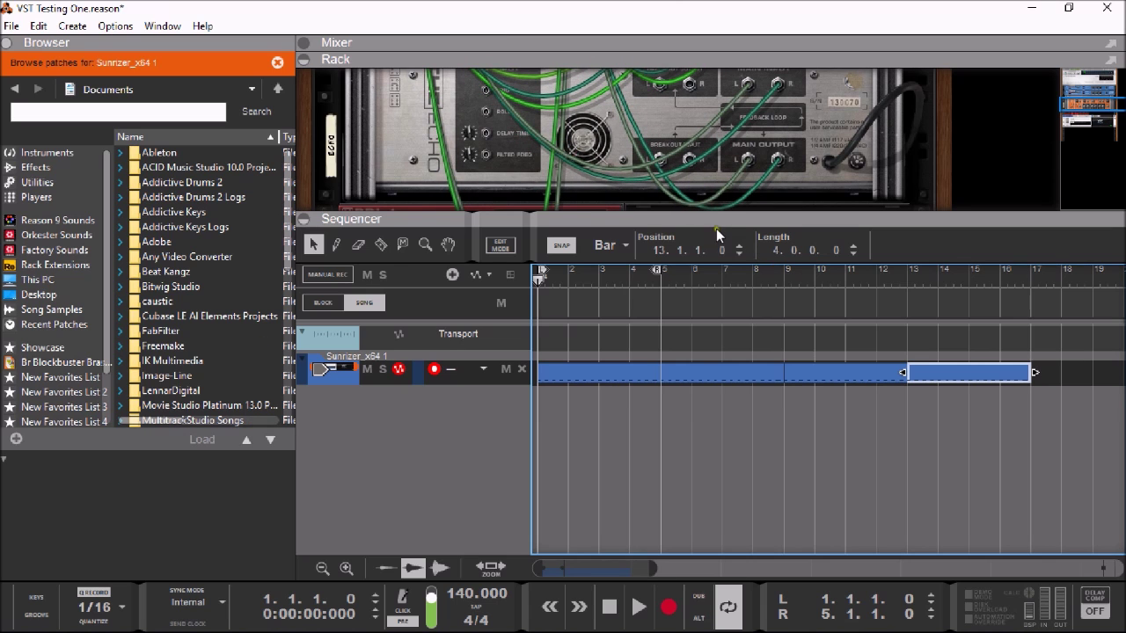
drag(713, 227, 700, 622)
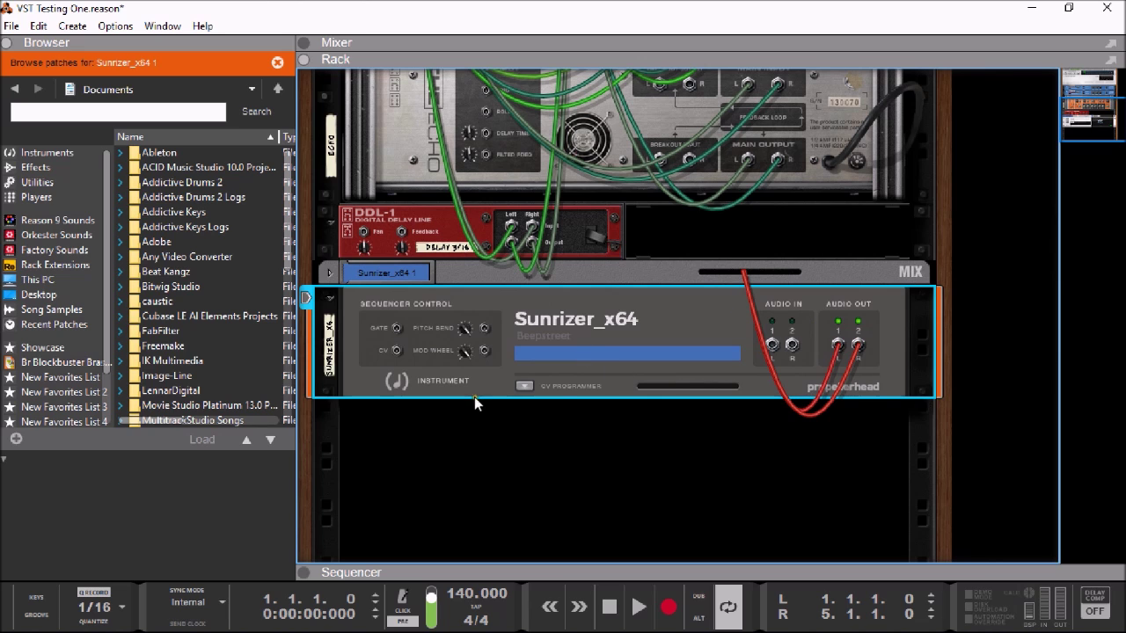
click(523, 387)
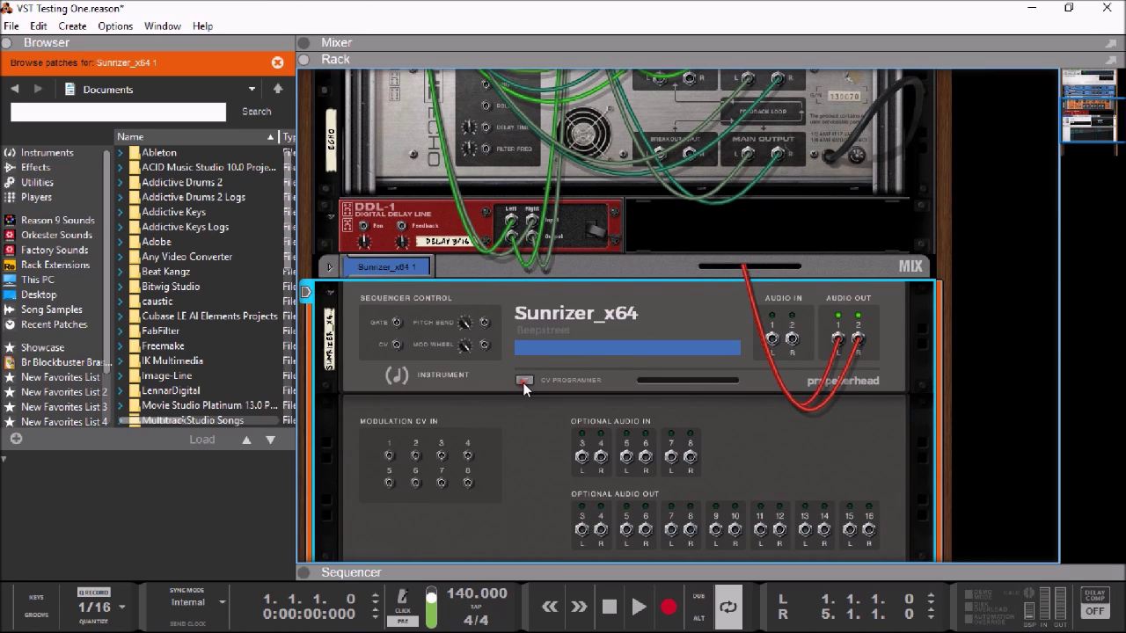
click(952, 381)
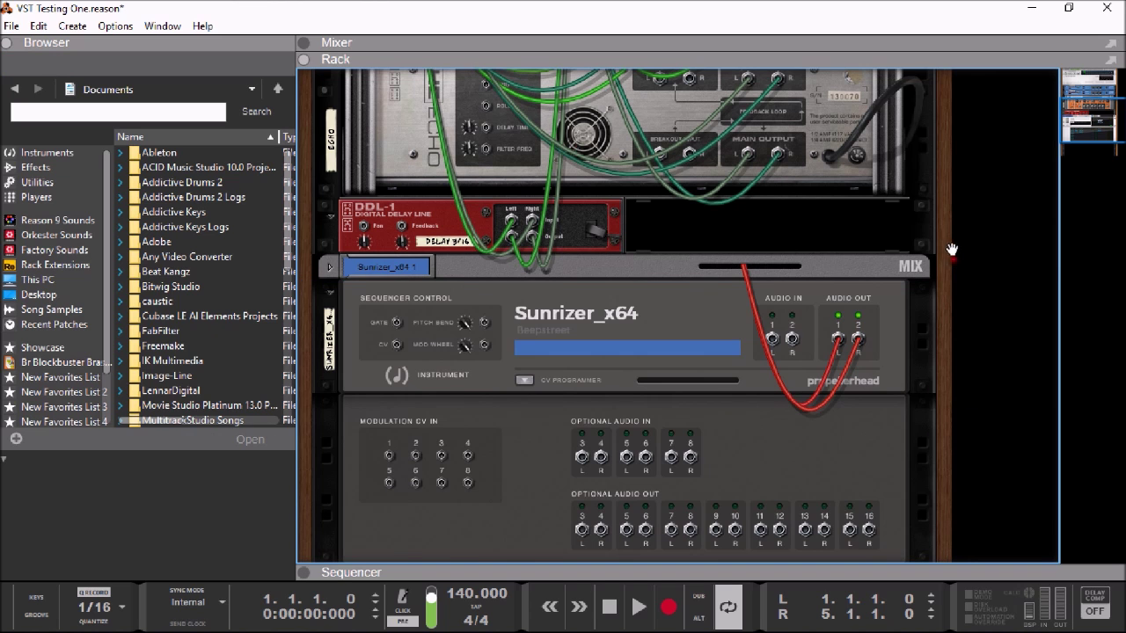
drag(946, 241, 946, 198)
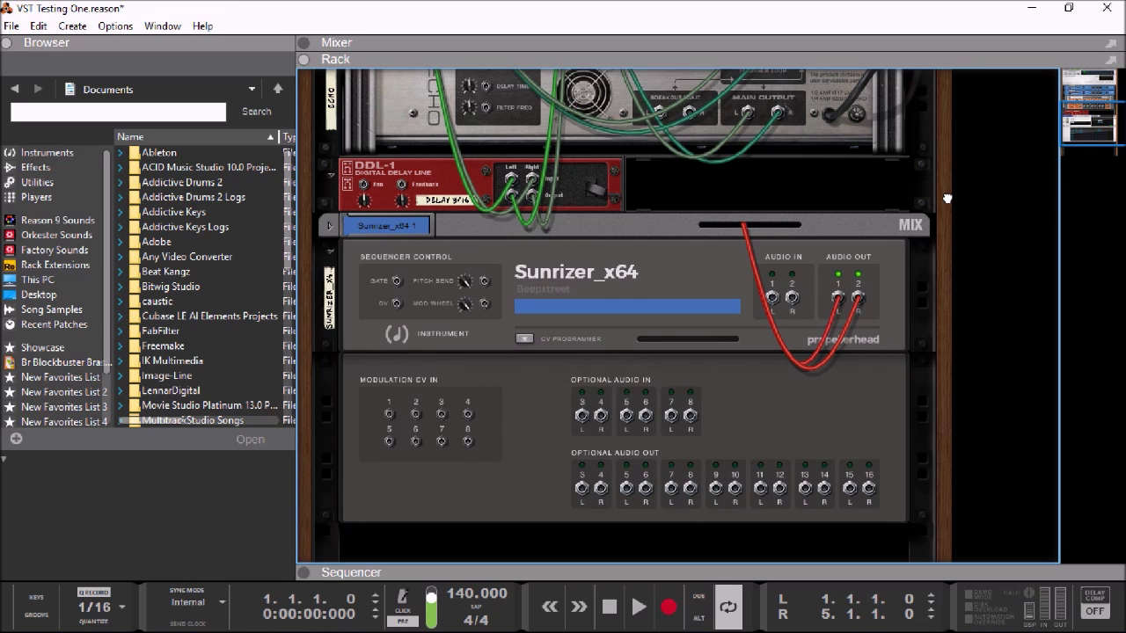
mouse_move(942, 188)
mouse_down()
mouse_move(943, 251)
mouse_move(943, 181)
mouse_up()
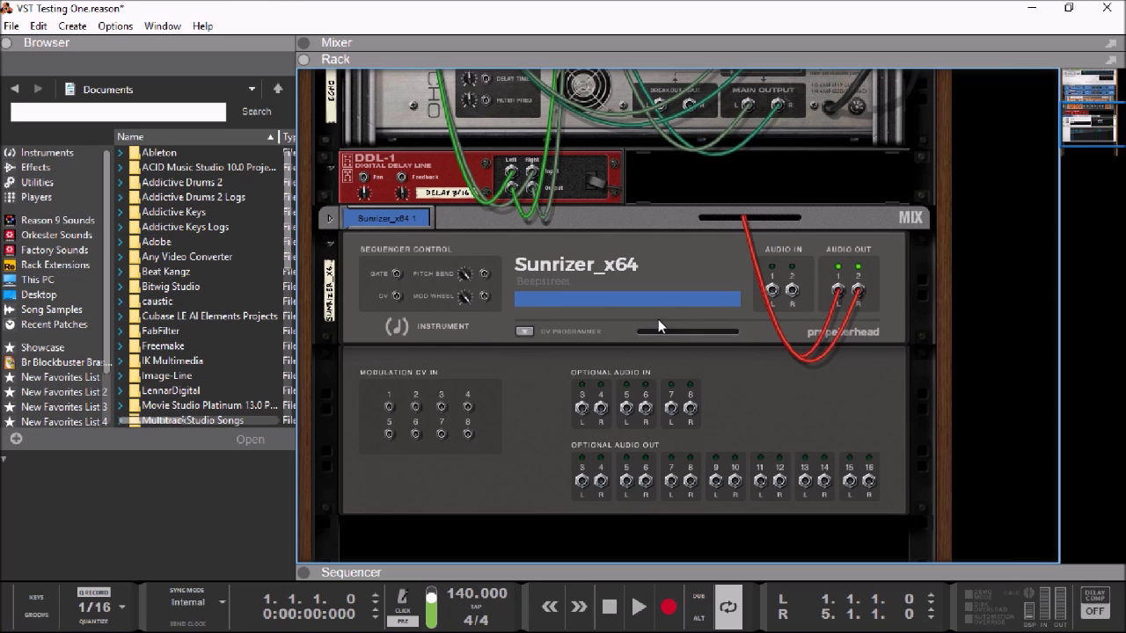
Flip the rack to its front, view the CV programmer's assignment rows, and fold the programmer away
key(Tab)
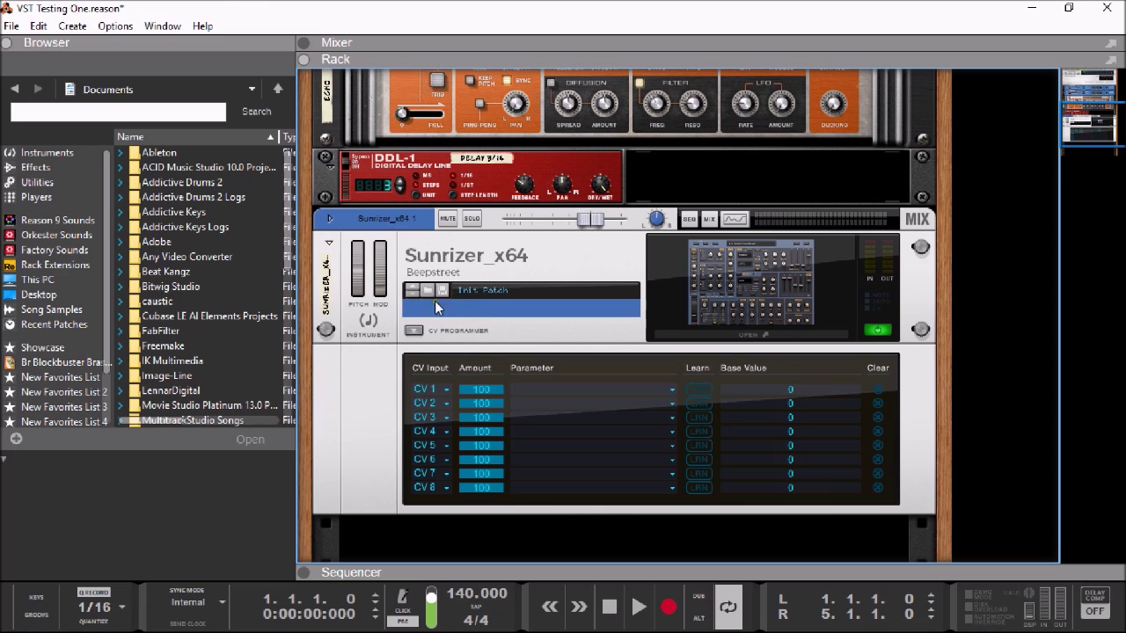
click(427, 328)
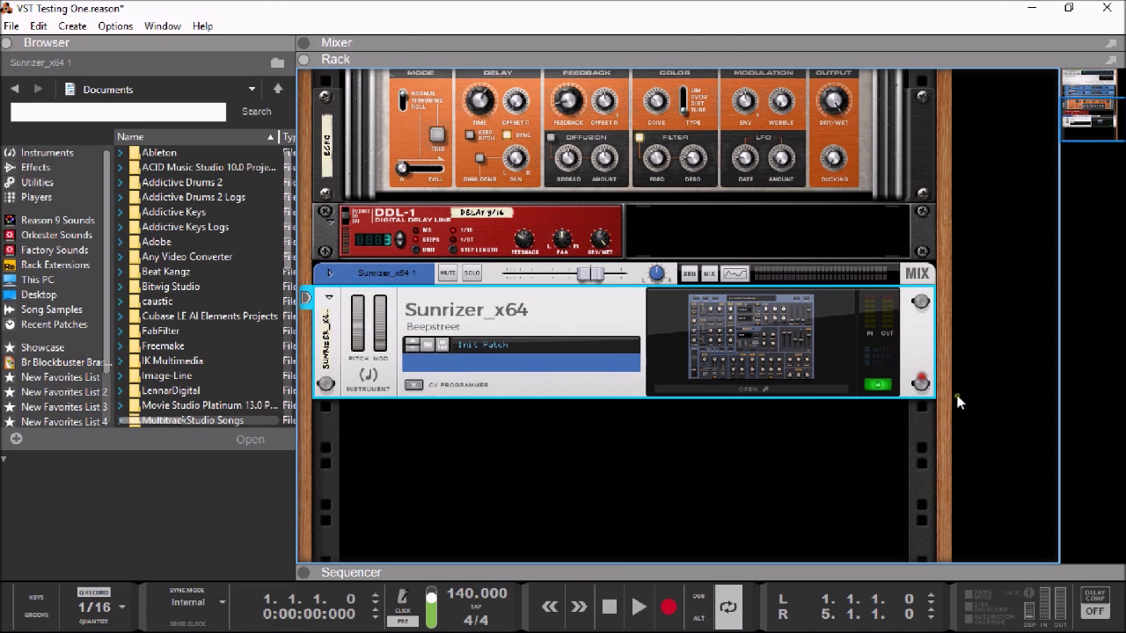
scroll(944, 268, up, 1)
scroll(959, 286, down, 1)
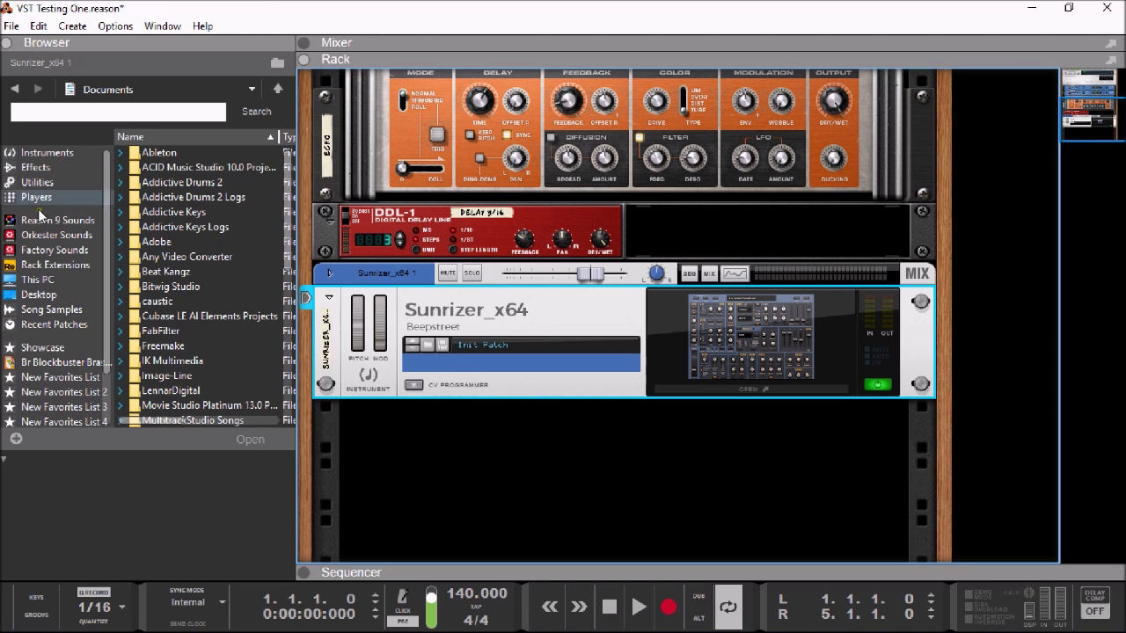
Add a second Sunrizer_x64 instrument to the rack directly below the first one
click(44, 153)
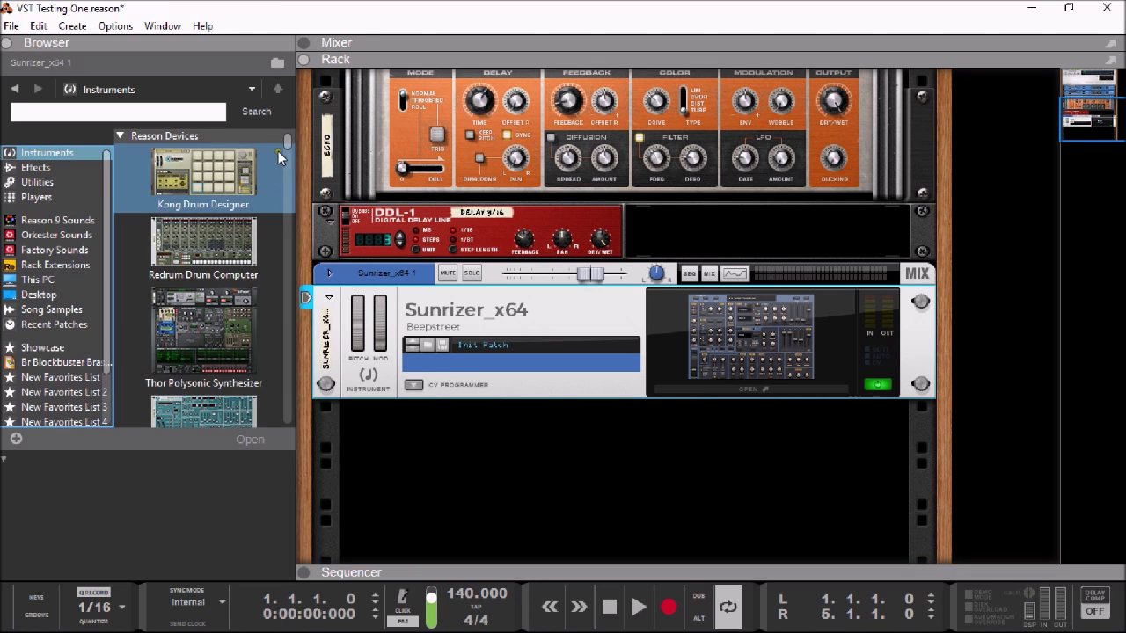
scroll(286, 142, down, 4)
drag(285, 158, 293, 289)
drag(204, 204, 633, 502)
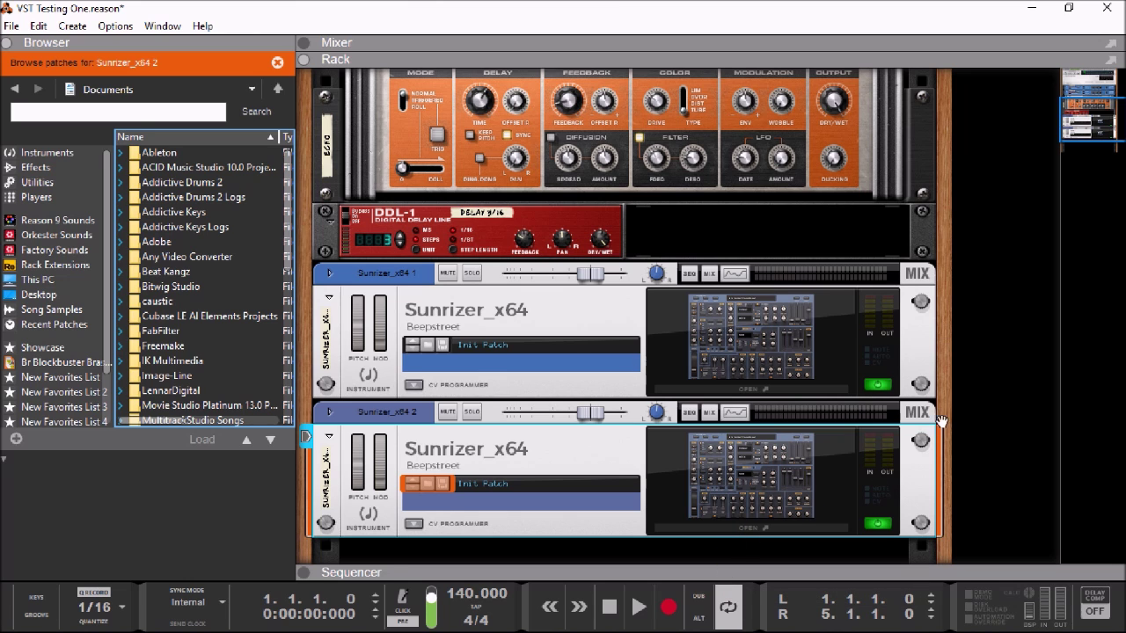
Open the second Sunrizer_x64's interface and list the Arp presets from all banks
scroll(941, 422, down, 3)
drag(686, 576, 633, 345)
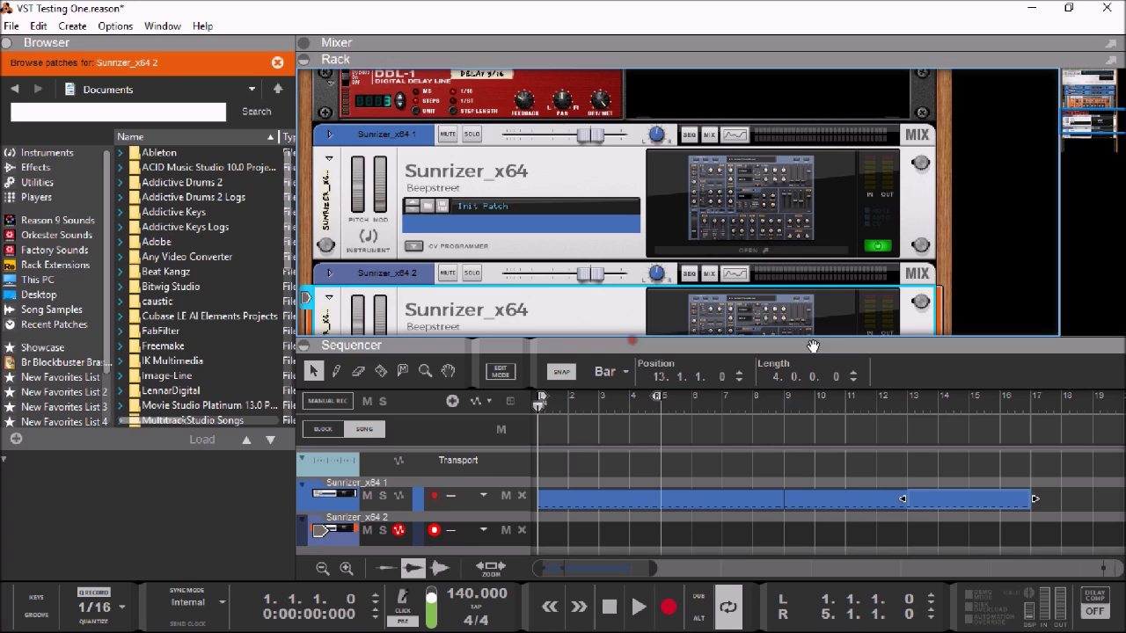
scroll(944, 248, down, 3)
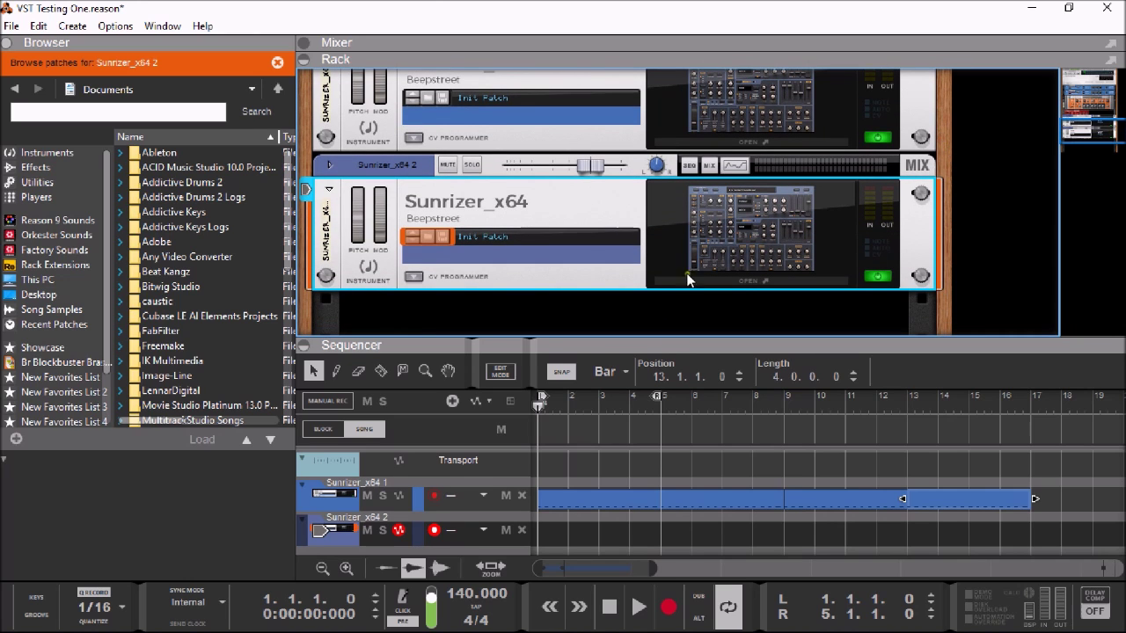
click(743, 279)
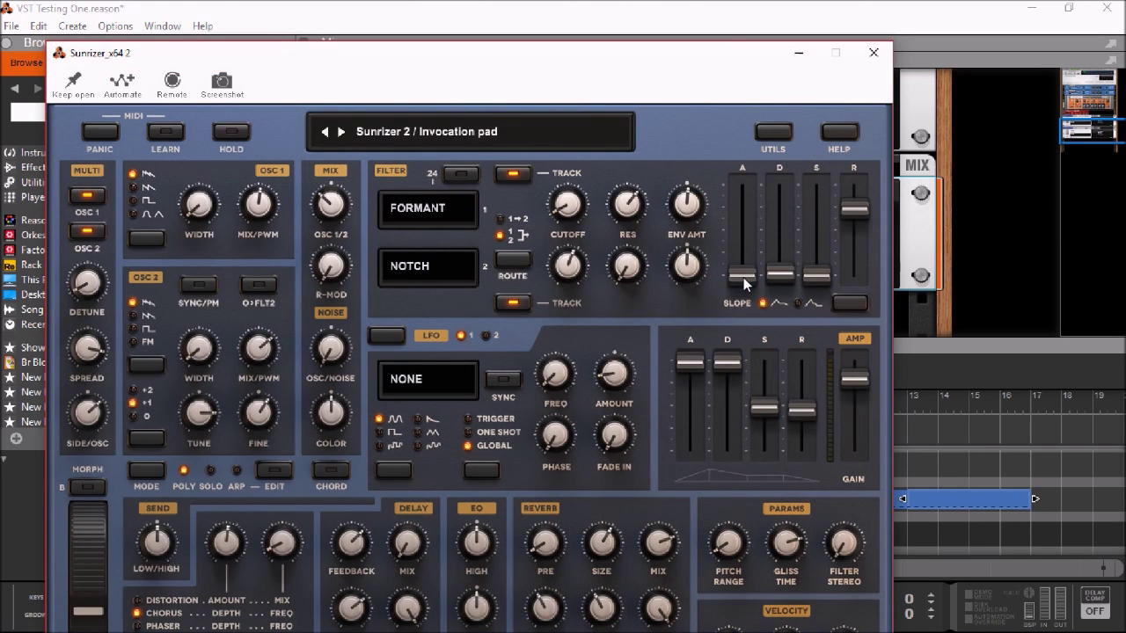
click(419, 132)
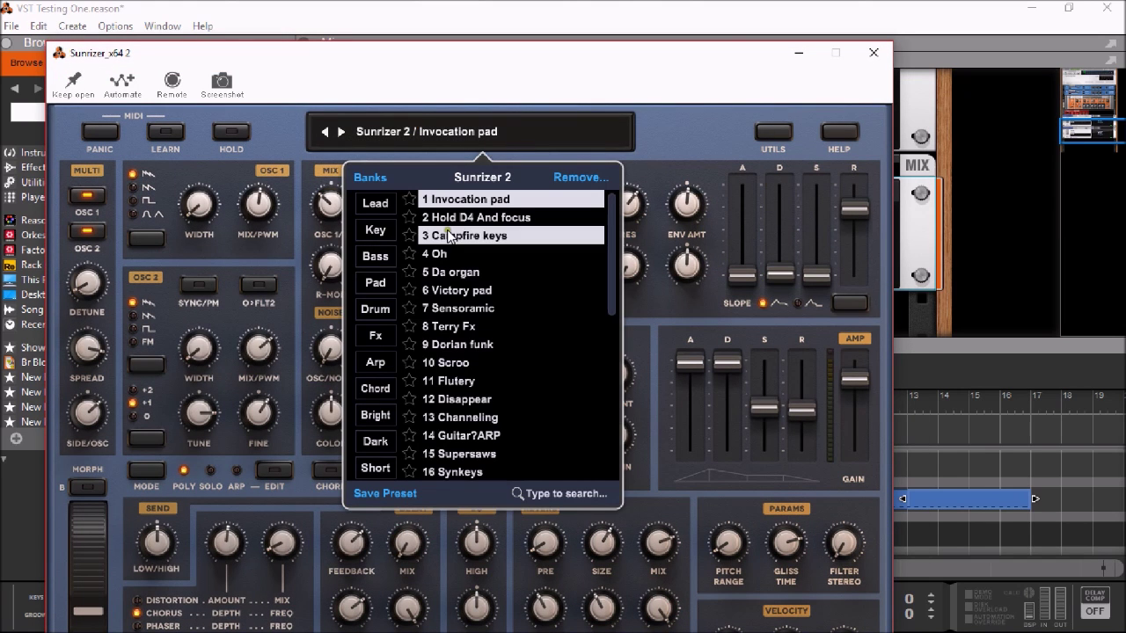
click(369, 179)
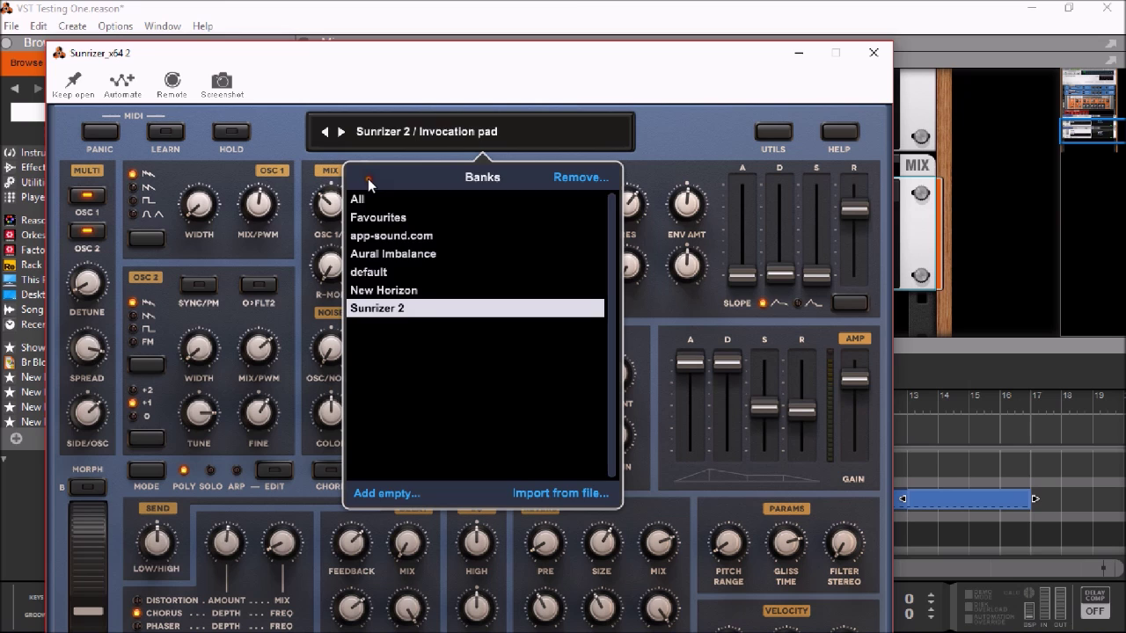
click(361, 199)
click(375, 362)
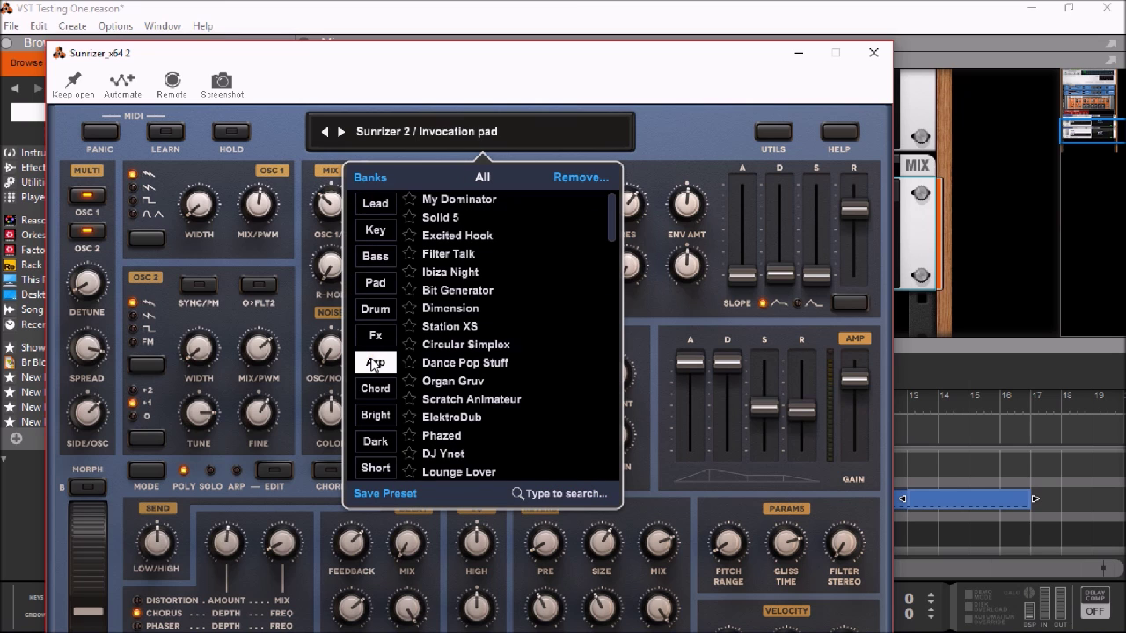
Audition the Solid 5 and Ibiza Night presets, load Dance Pop Stuff, and close the plugin window
click(444, 219)
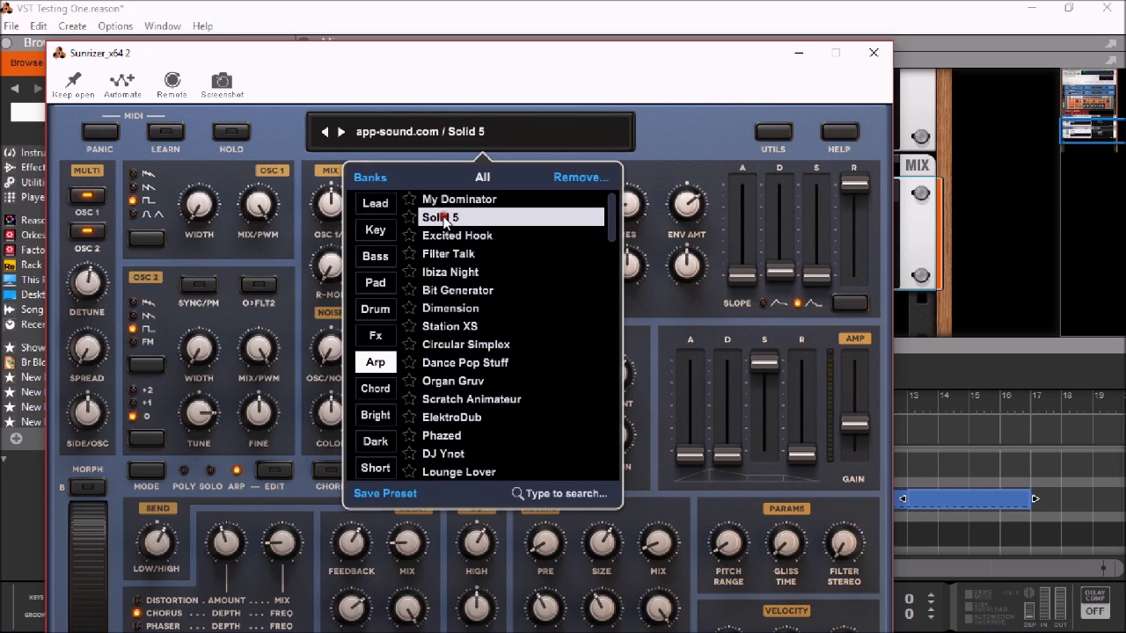
click(451, 272)
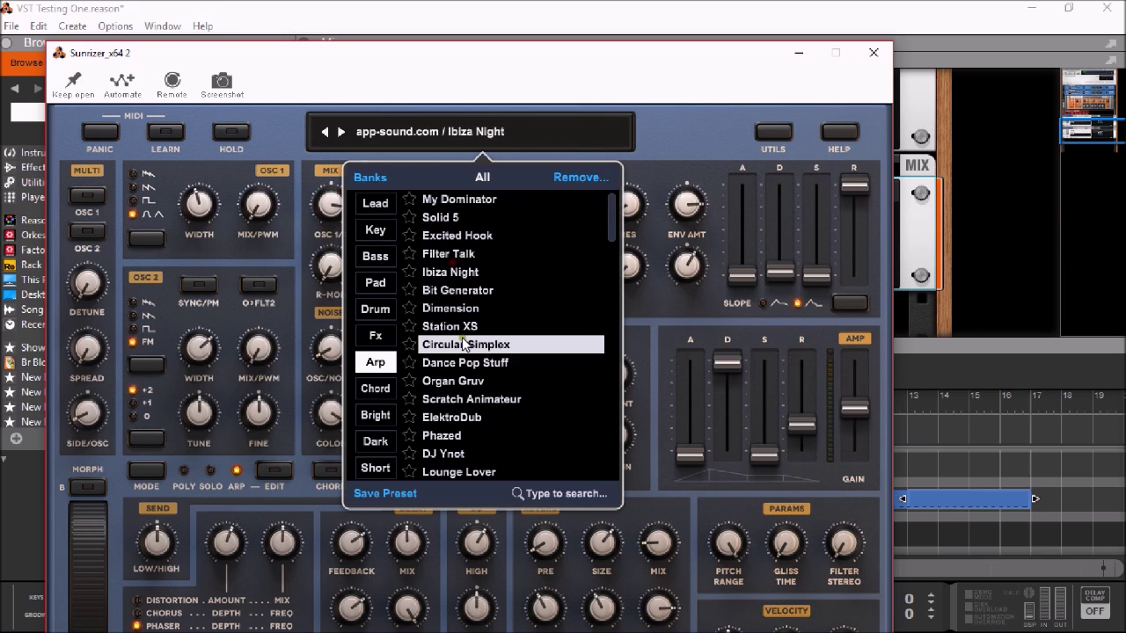
click(456, 365)
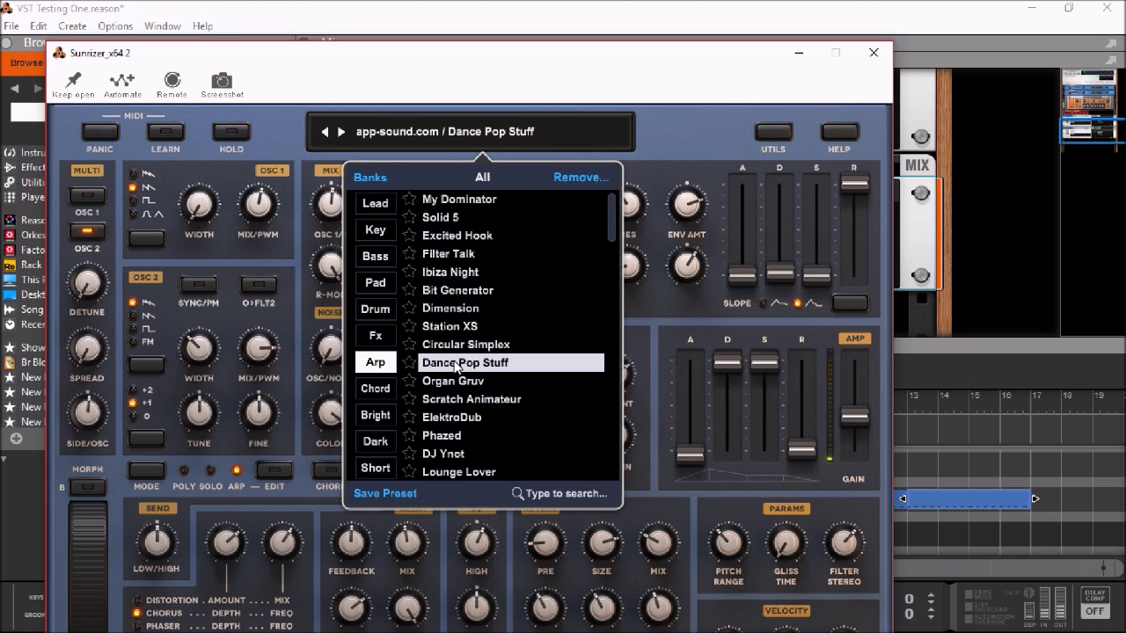
click(868, 44)
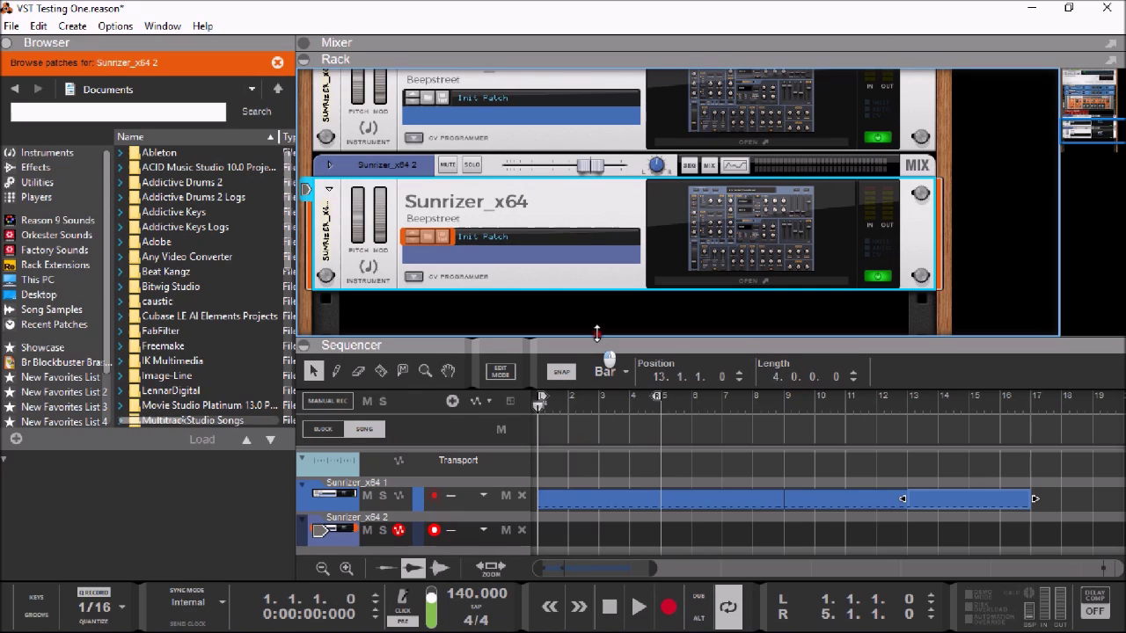
Set the right loop locator to bar 17 and record a 16-bar note clip on the Sunrizer_x64 2 track
drag(598, 339, 581, 155)
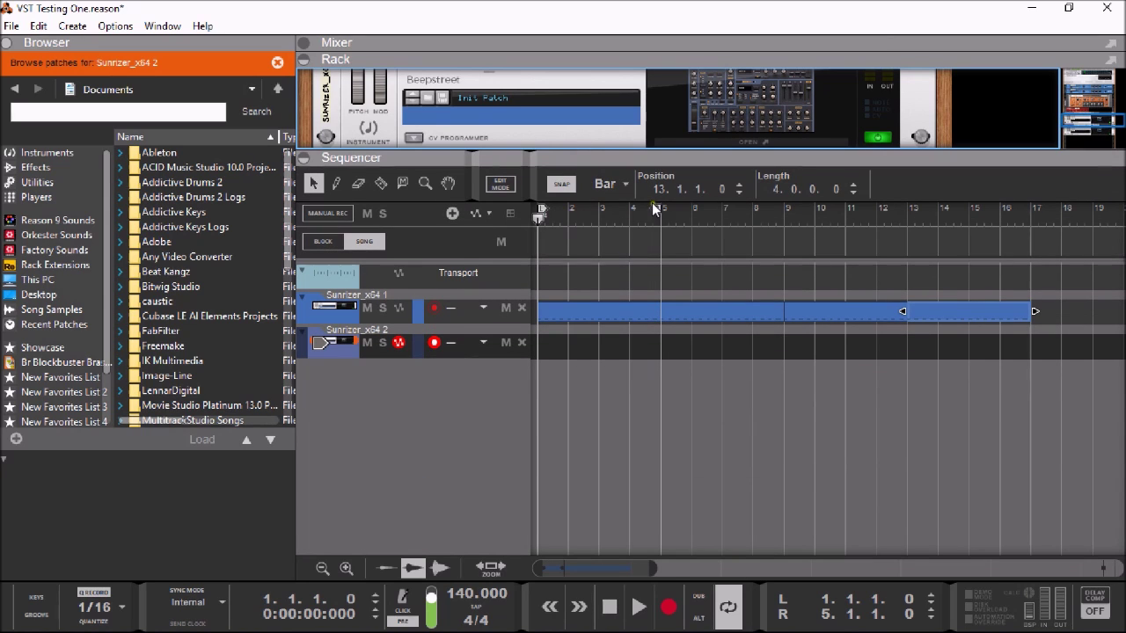
drag(656, 208, 1039, 216)
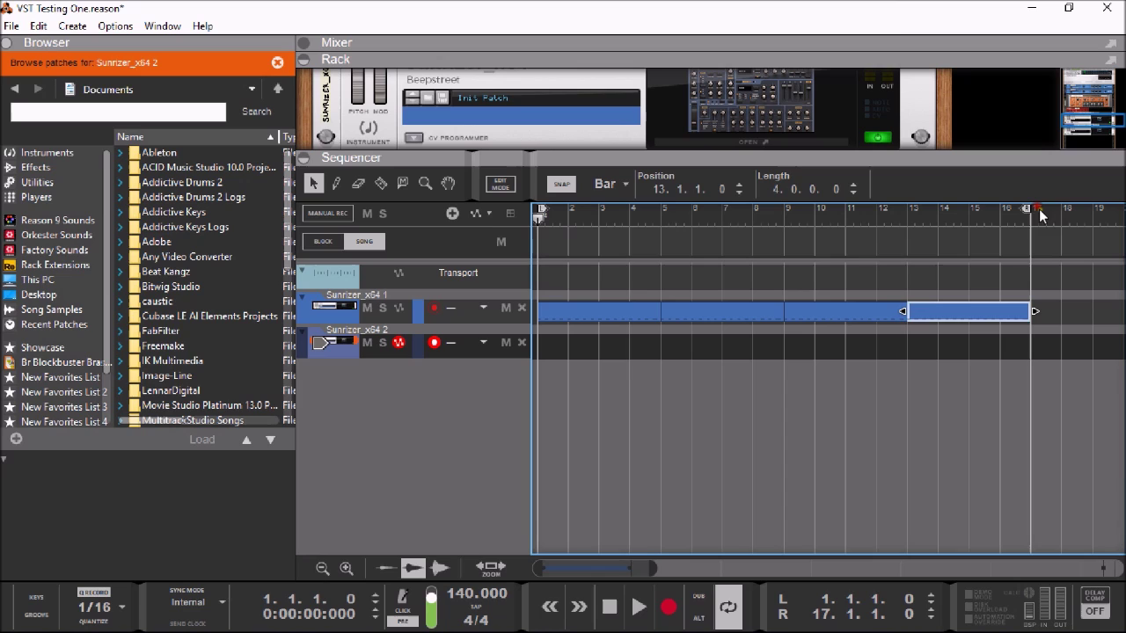
click(891, 391)
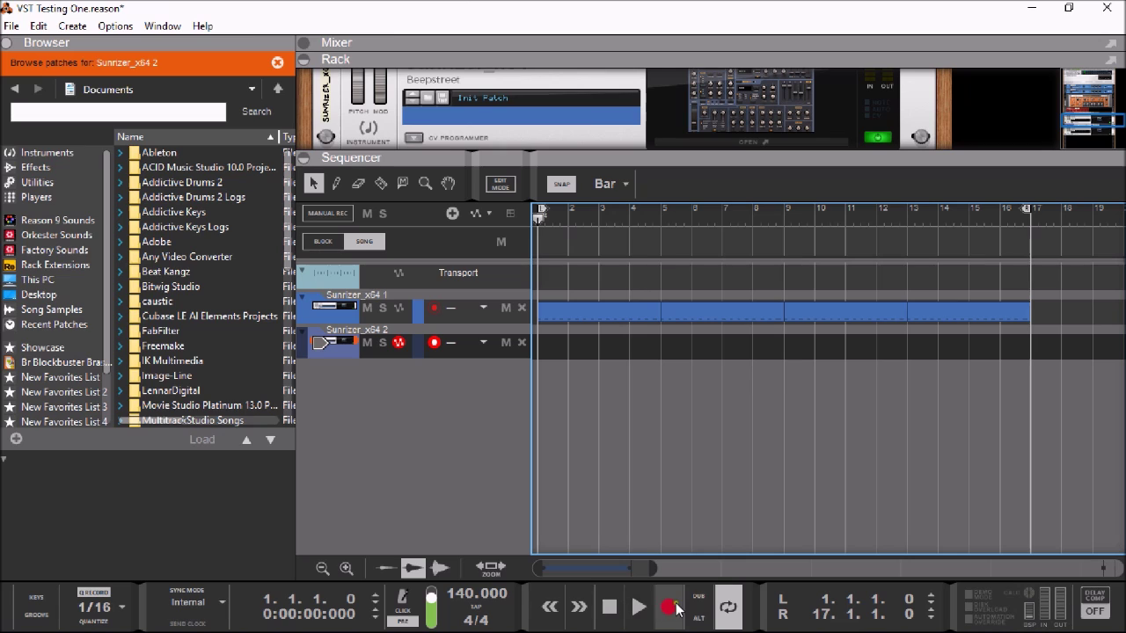
click(401, 621)
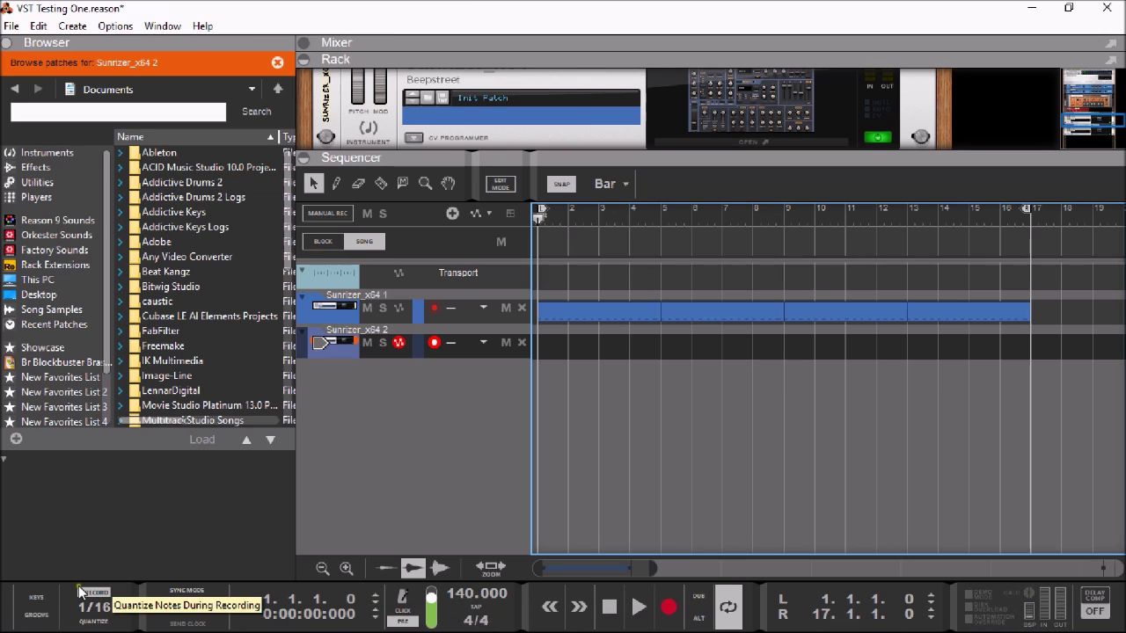
click(667, 608)
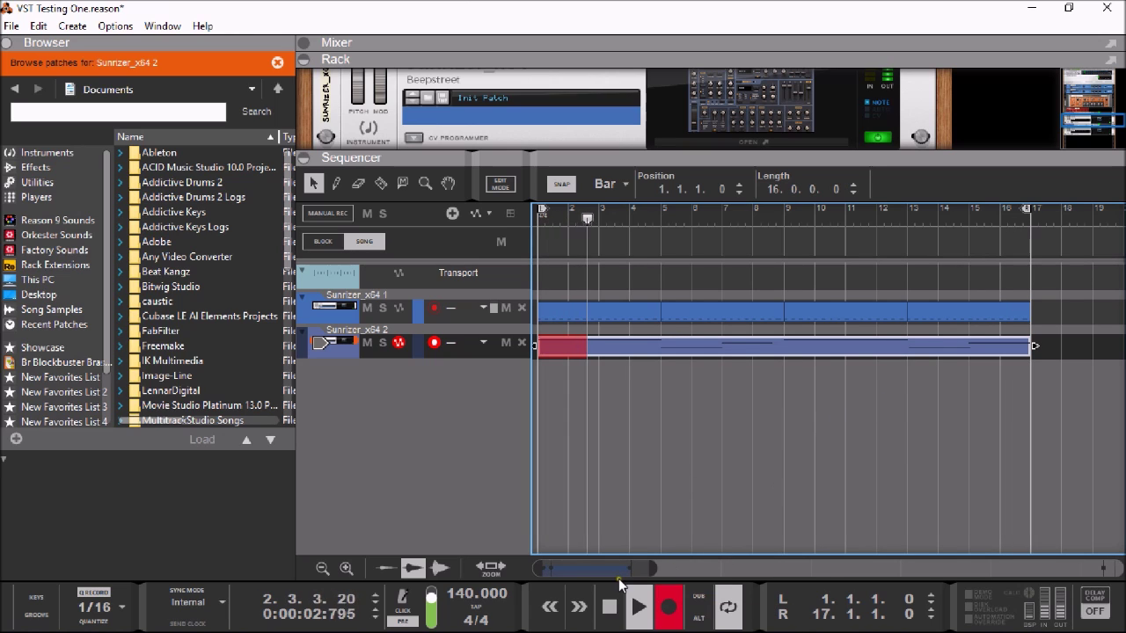
Open the new clip's notes and lengthen the first C2 note to 7.3.2.0
double_click(790, 343)
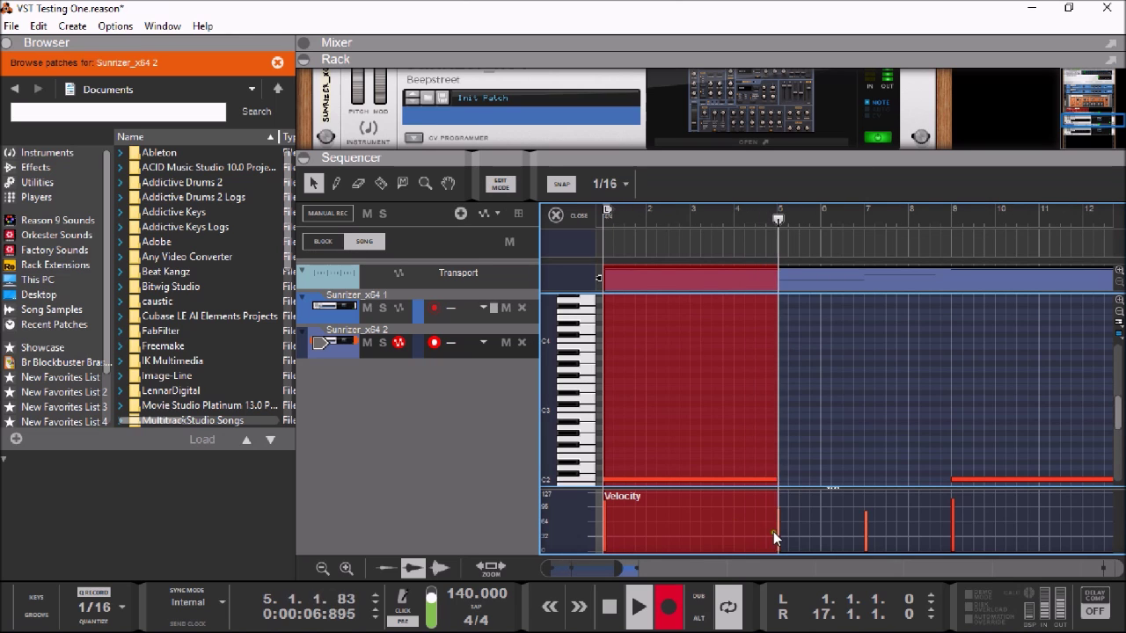
drag(621, 570, 722, 570)
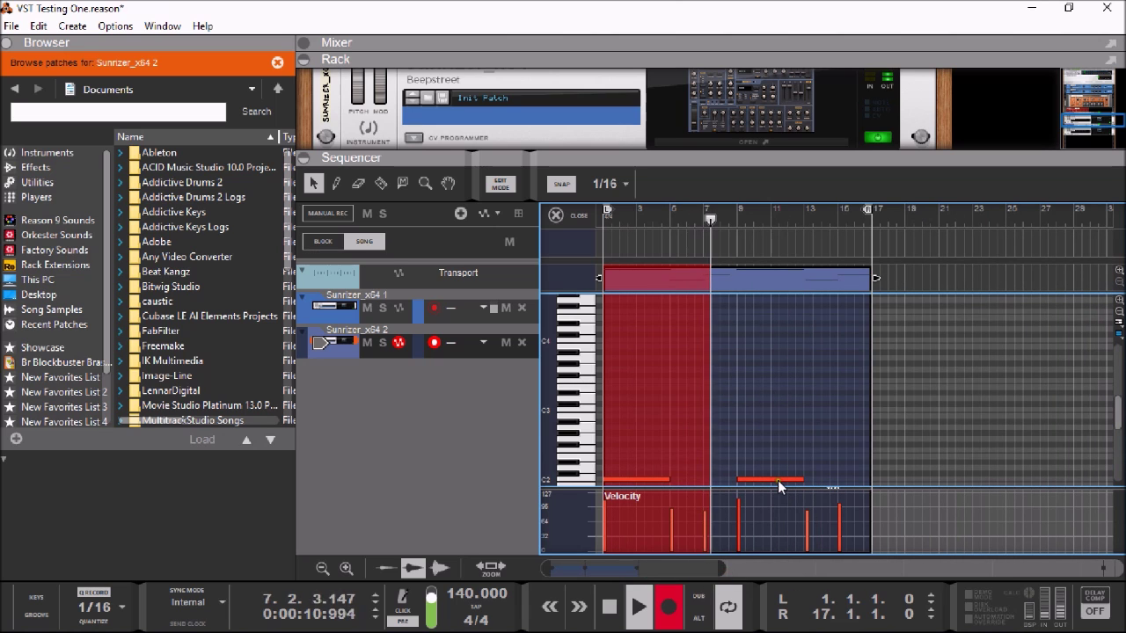
click(779, 485)
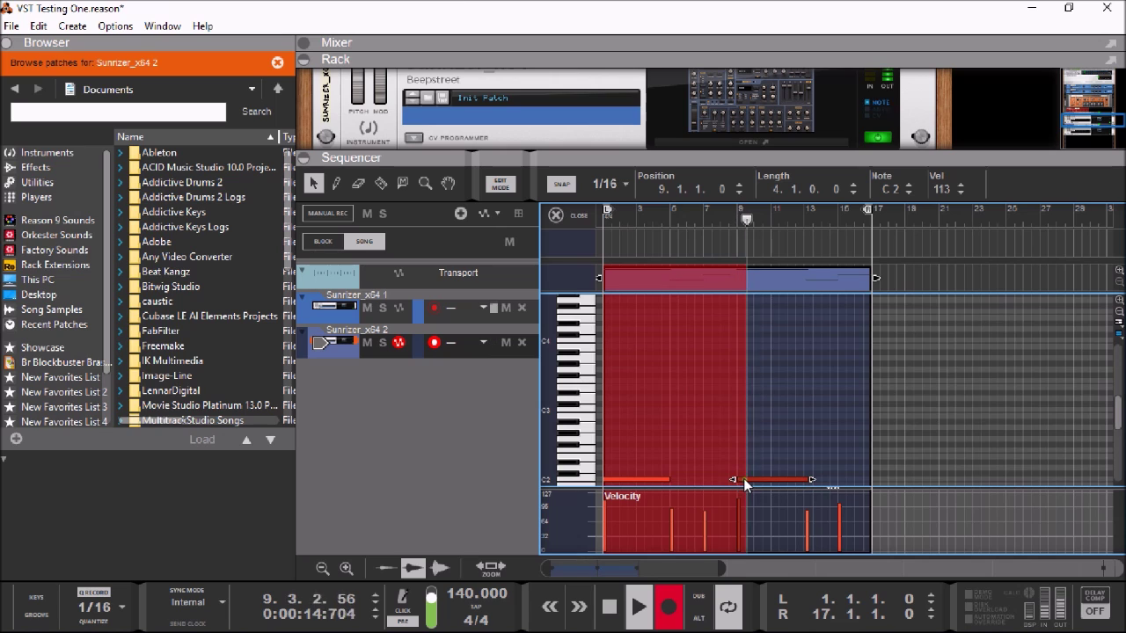
drag(664, 485, 738, 484)
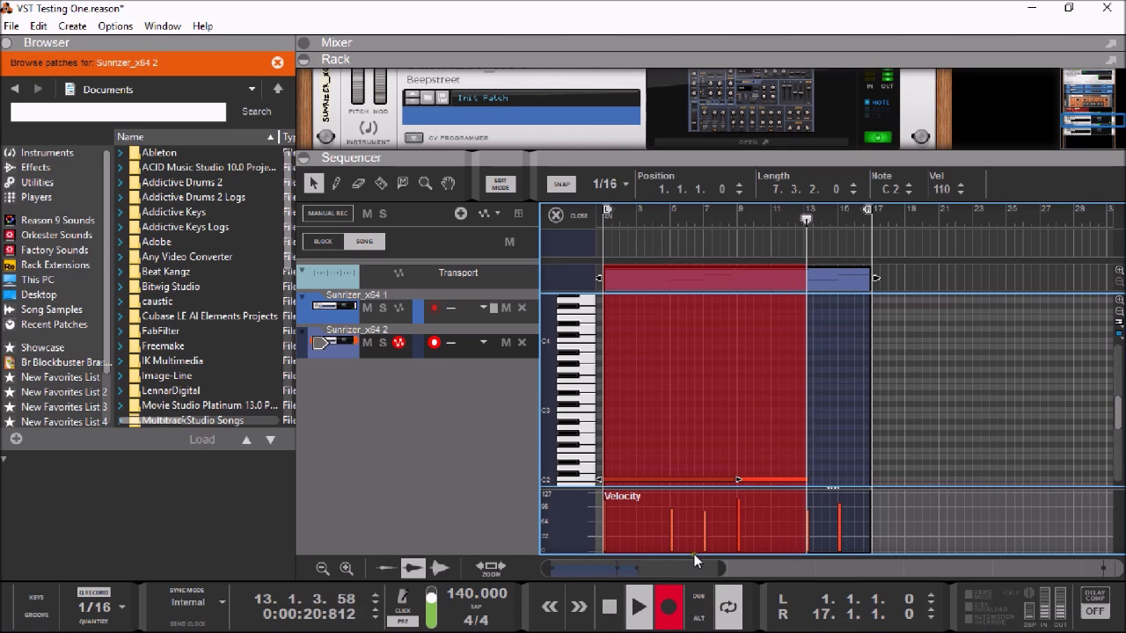
Play back both Sunrizer tracks from the start, stop playback, and deselect the clip
click(642, 609)
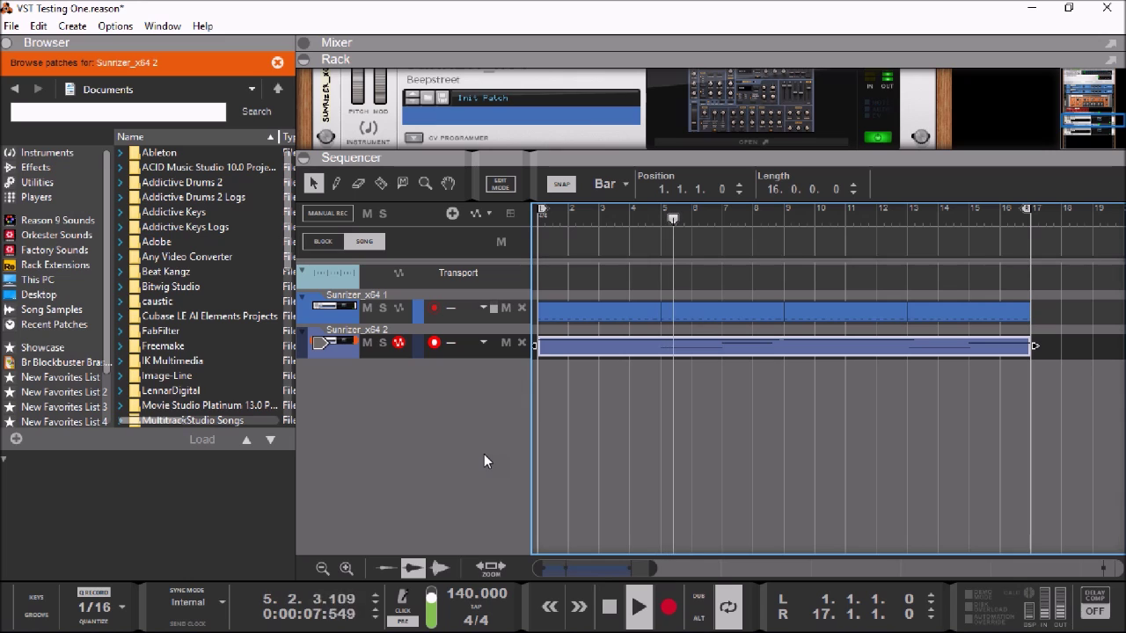
click(614, 598)
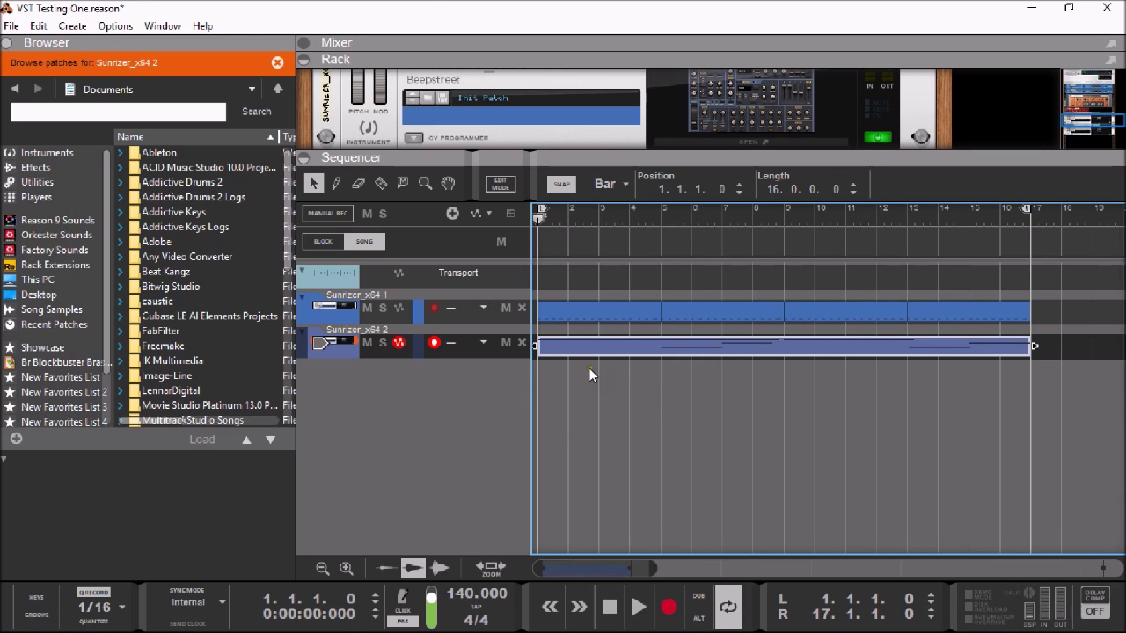
click(644, 366)
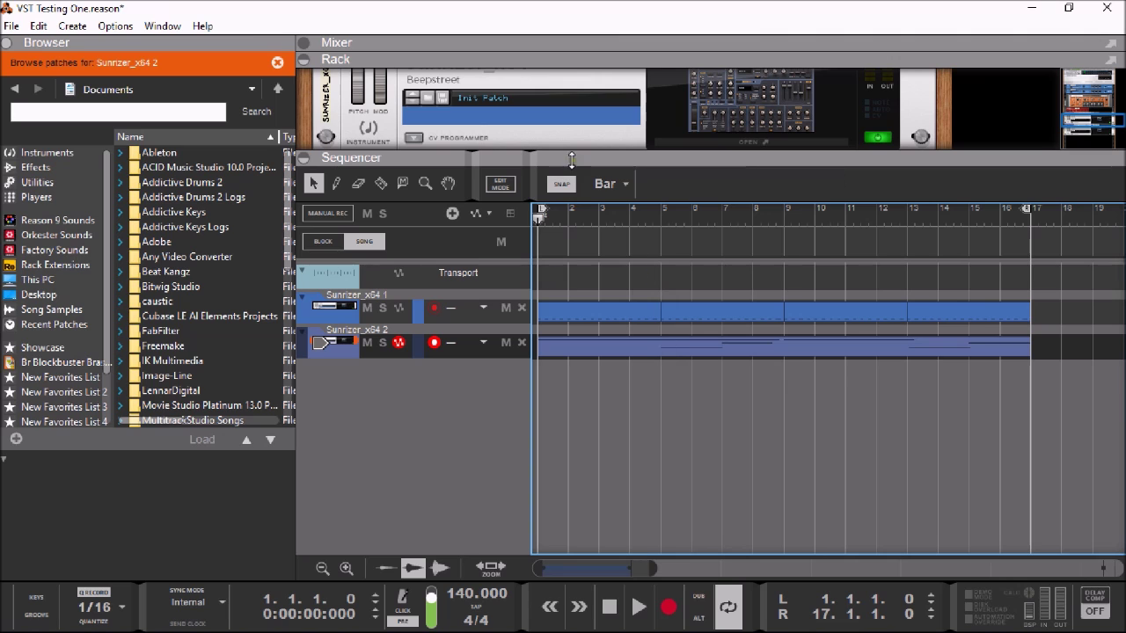
Create a Filter 1 cutoff automation lane for Sunrizer_x64 2 from its plugin interface, and close the plugin window
drag(572, 158, 589, 418)
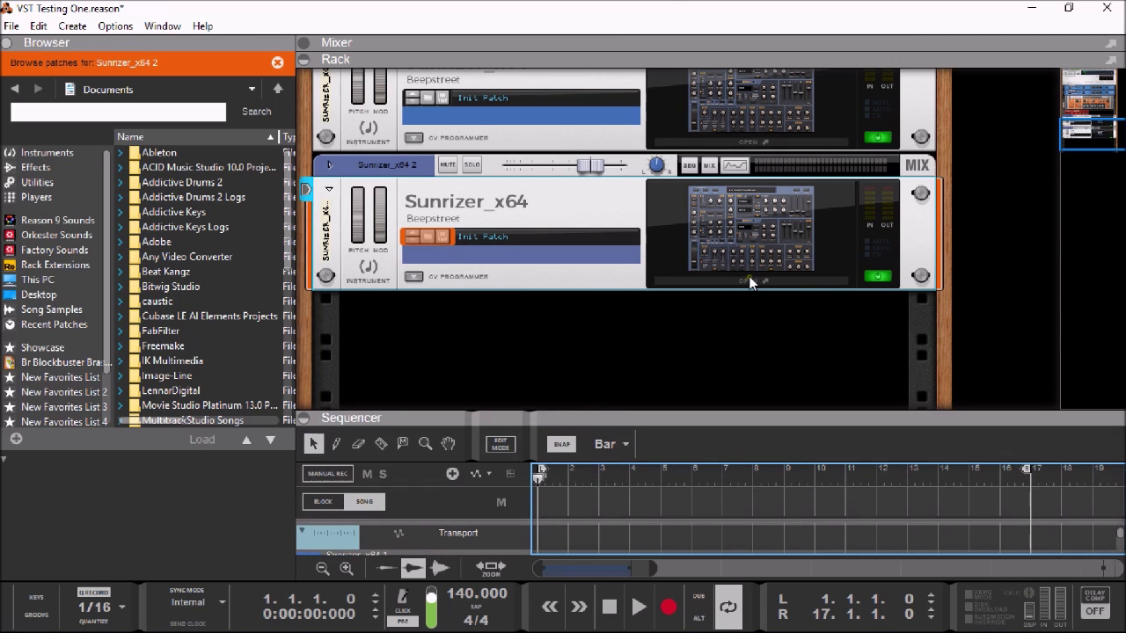
click(747, 282)
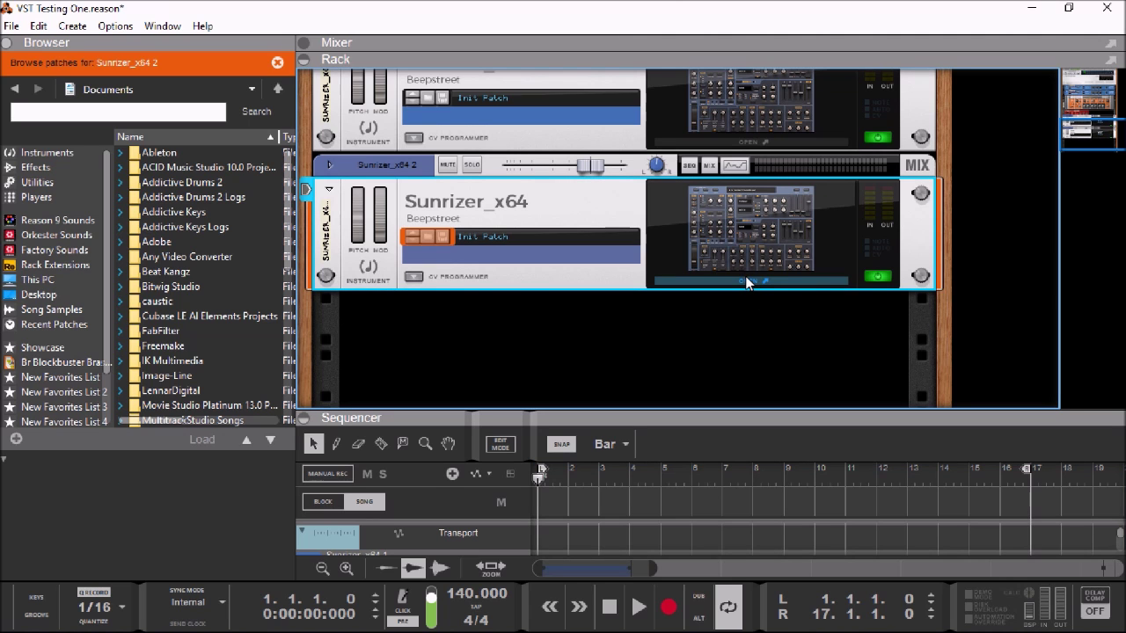
click(746, 280)
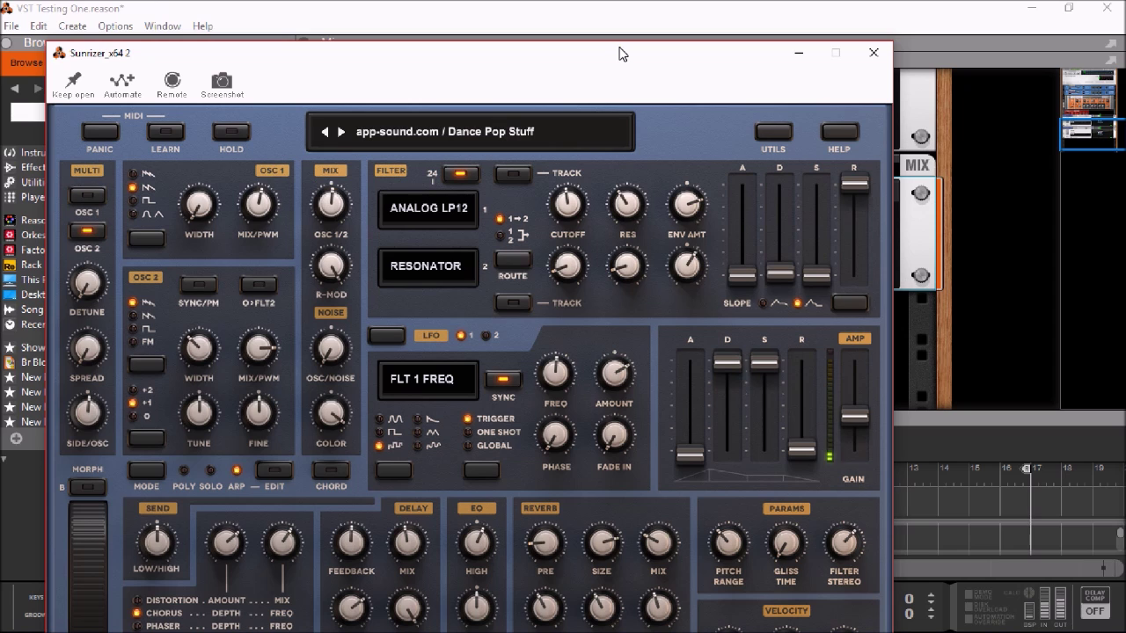
drag(560, 230, 570, 262)
click(120, 82)
click(561, 204)
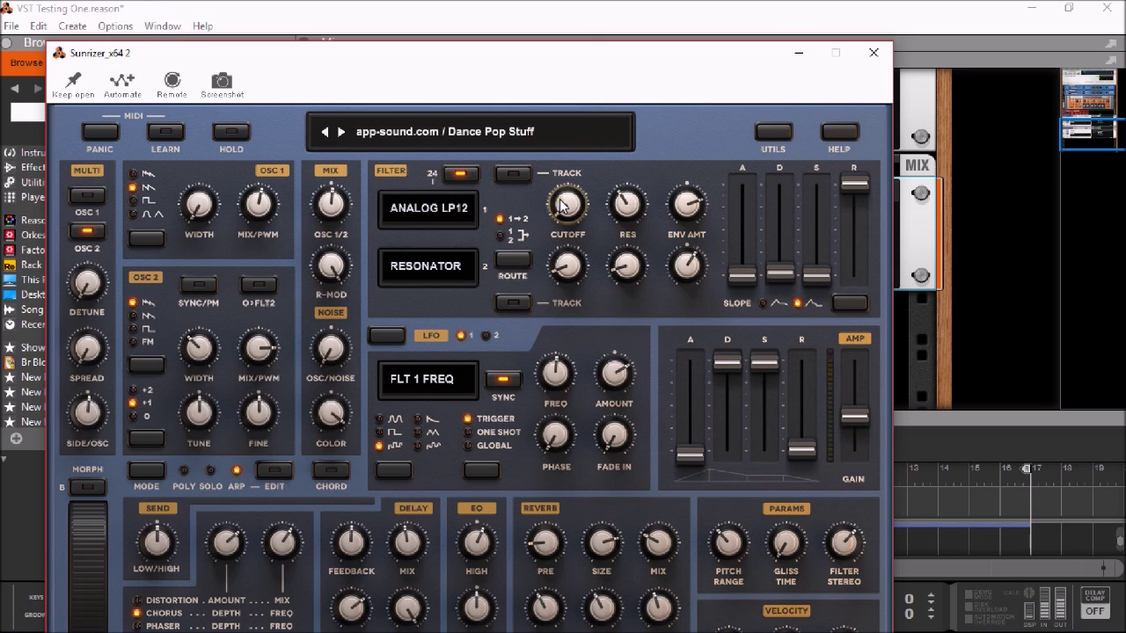
click(871, 56)
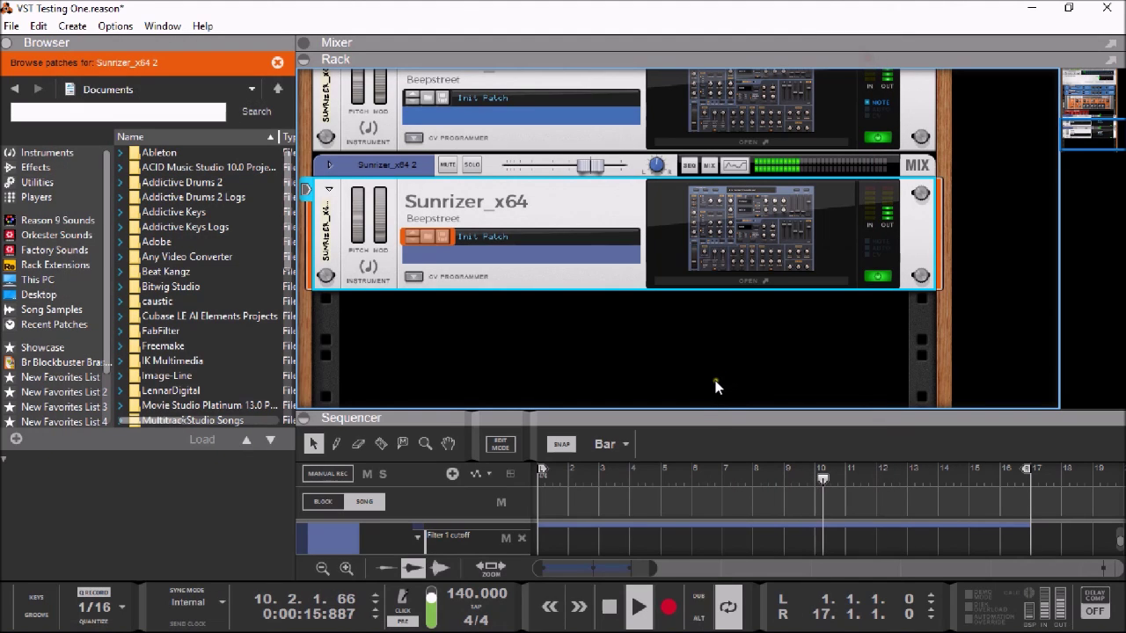
Draw an automation clip from bar 1 to bar 17 on the Filter 1 cutoff lane
drag(709, 419, 709, 159)
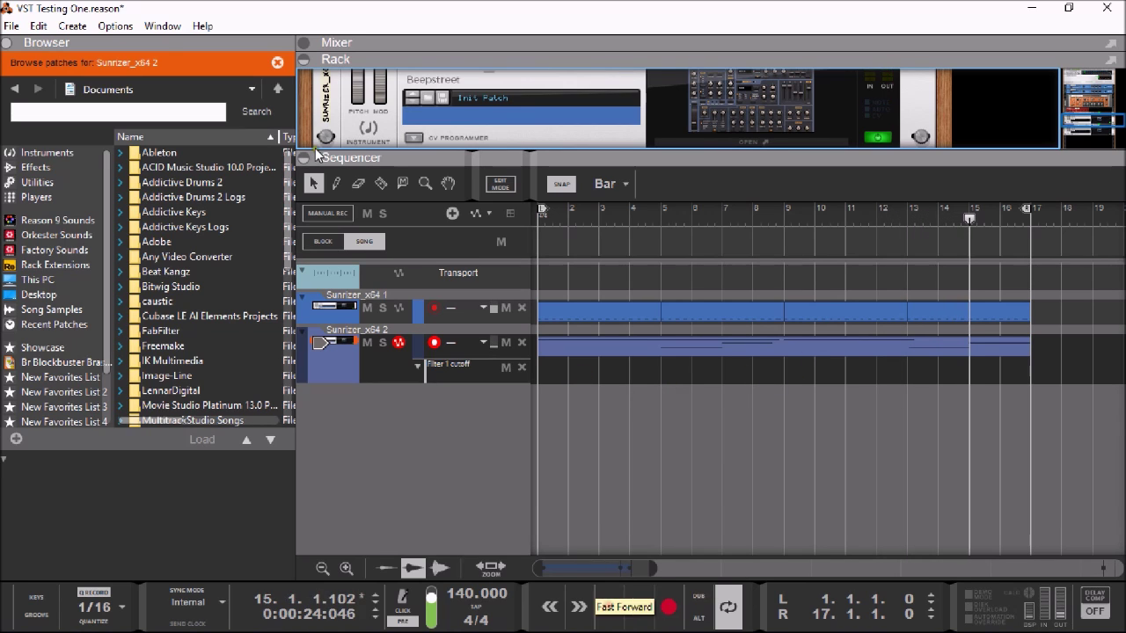
click(334, 184)
drag(538, 367, 1009, 404)
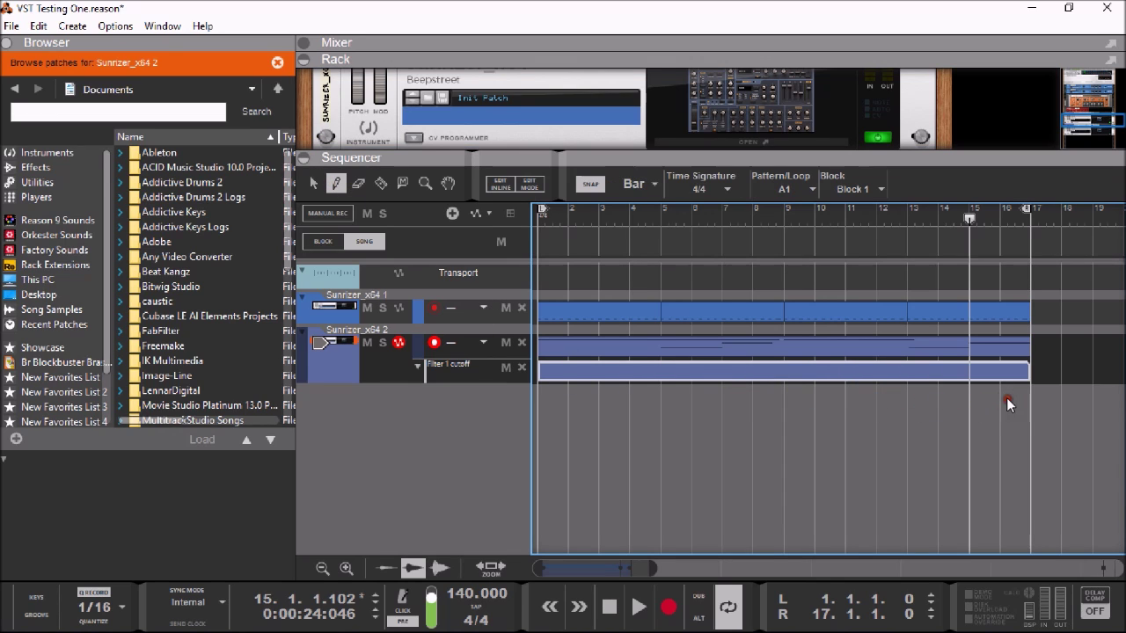
Open the Filter 1 cutoff clip and draw a ramp from about 20.6% at its start to 91.2% at its end
click(313, 183)
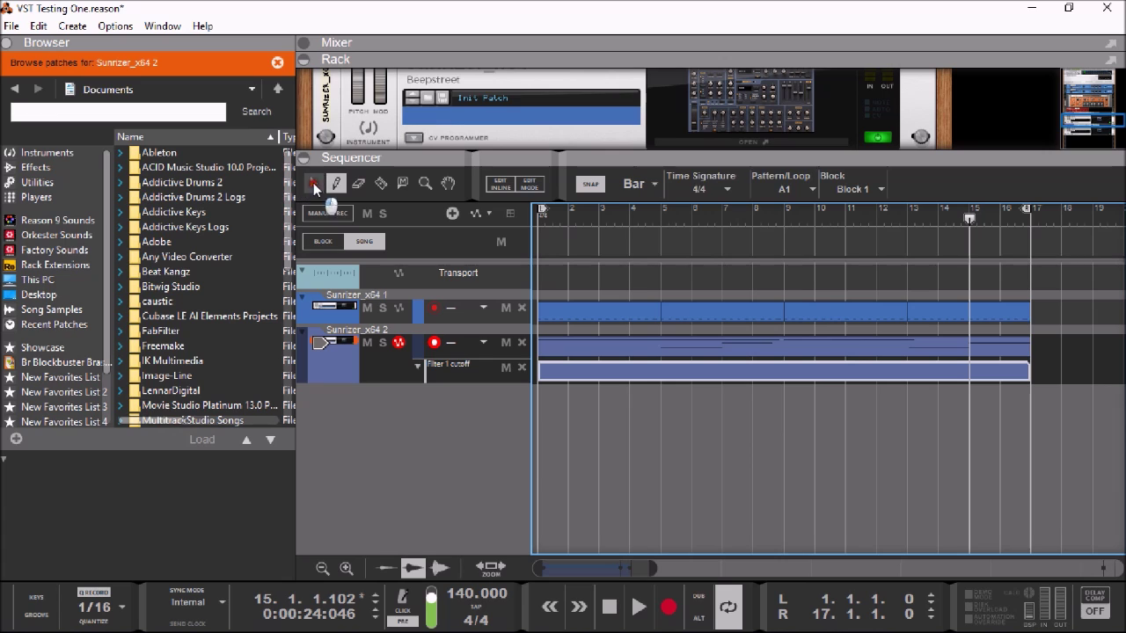
click(670, 372)
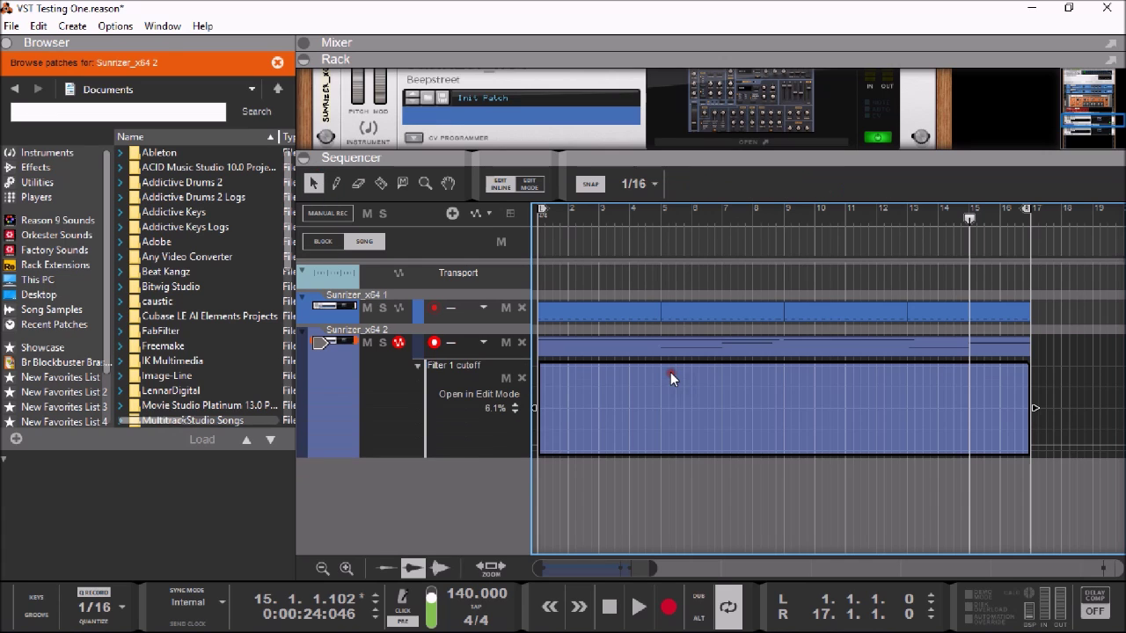
click(337, 184)
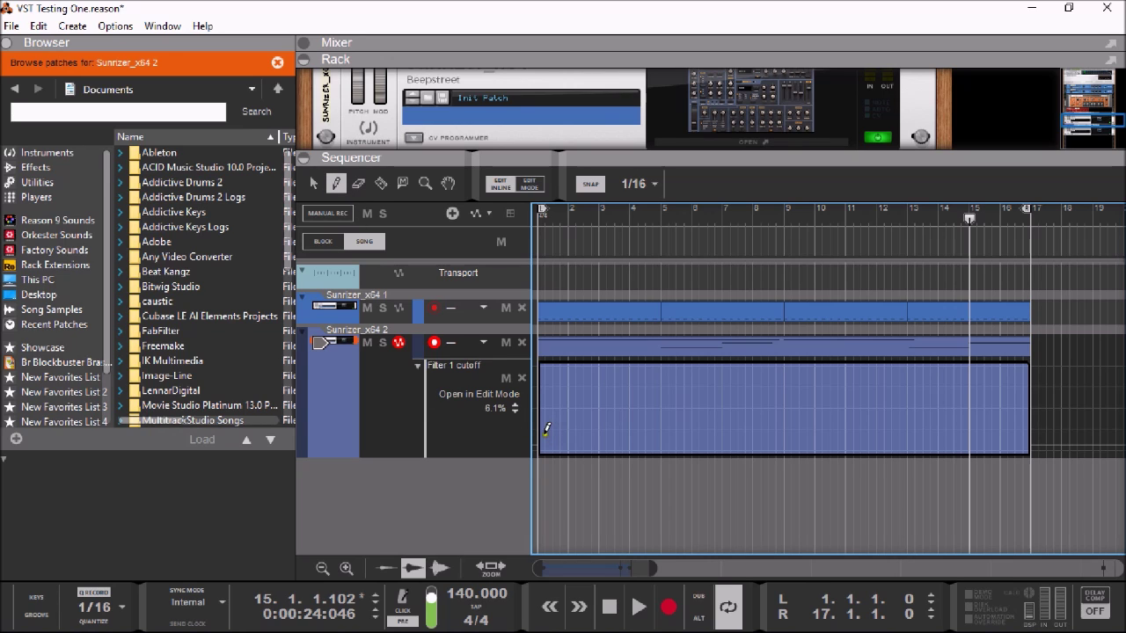
click(542, 431)
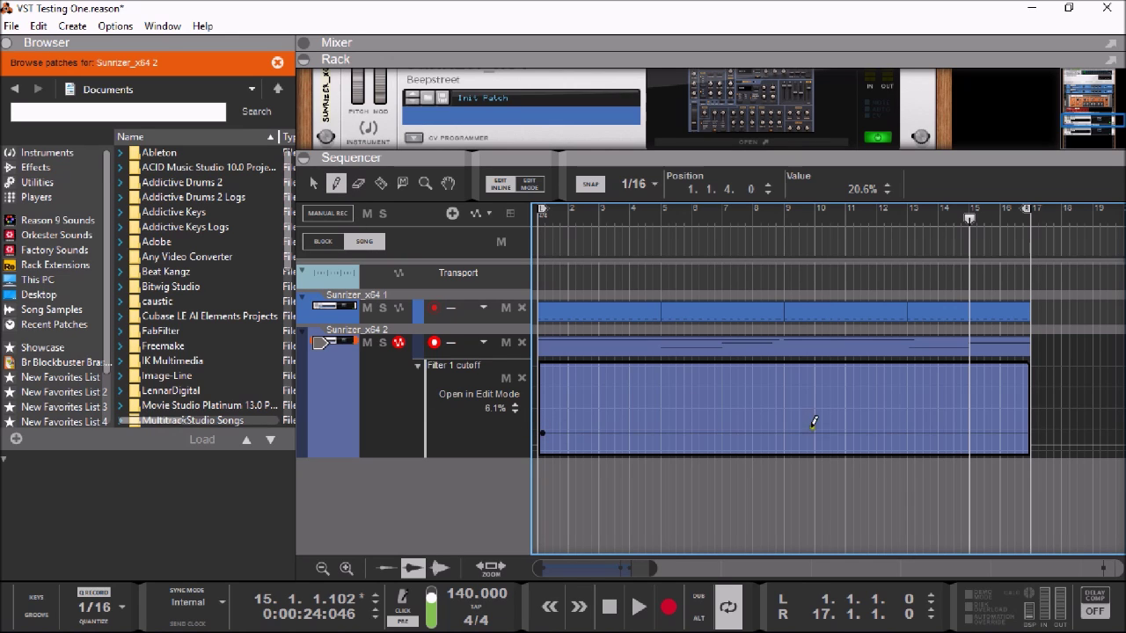
click(1026, 373)
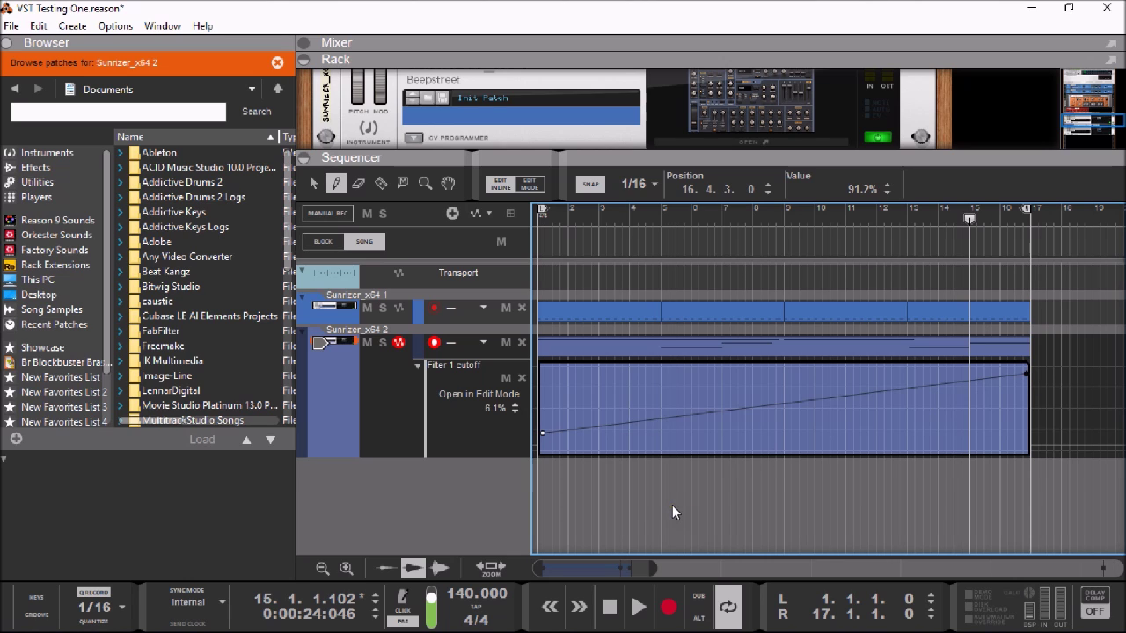
Play the song from the start to hear the rising filter cutoff, and stop playback
click(610, 605)
click(639, 607)
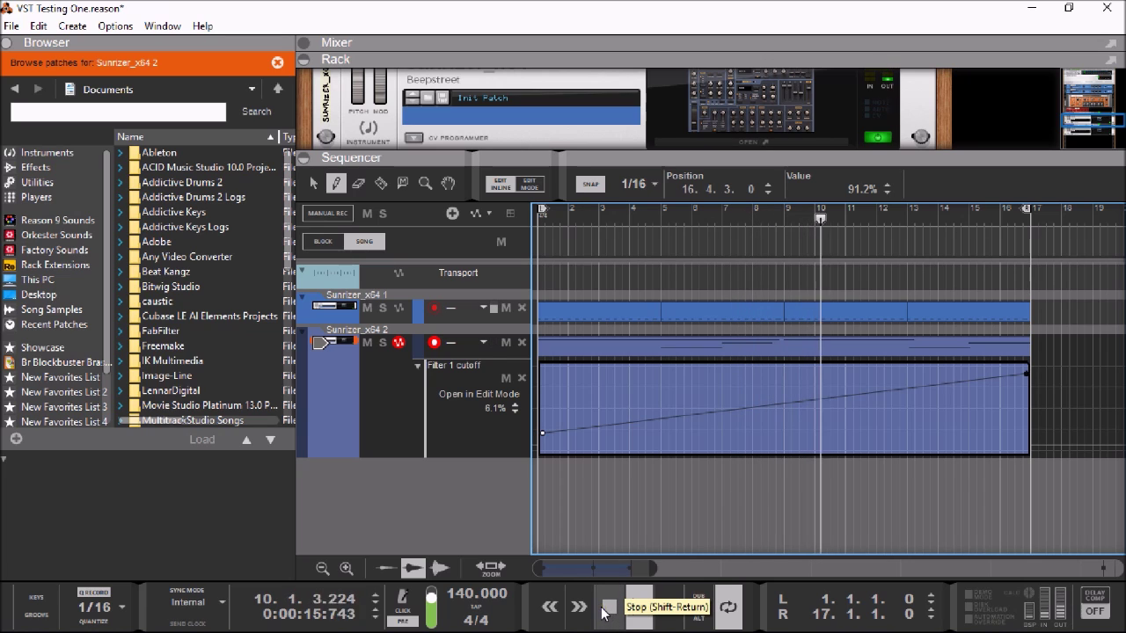
click(607, 614)
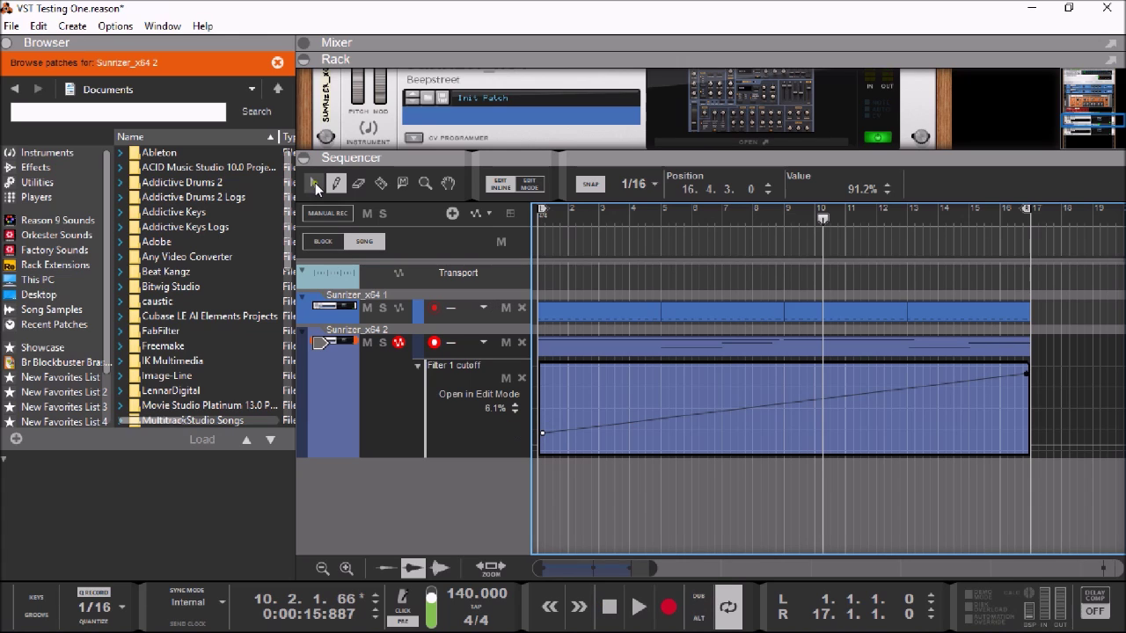
Move the first Filter 1 cutoff point to 0.0% at position 1.1.1.0 and play the song from the start
drag(541, 433, 537, 458)
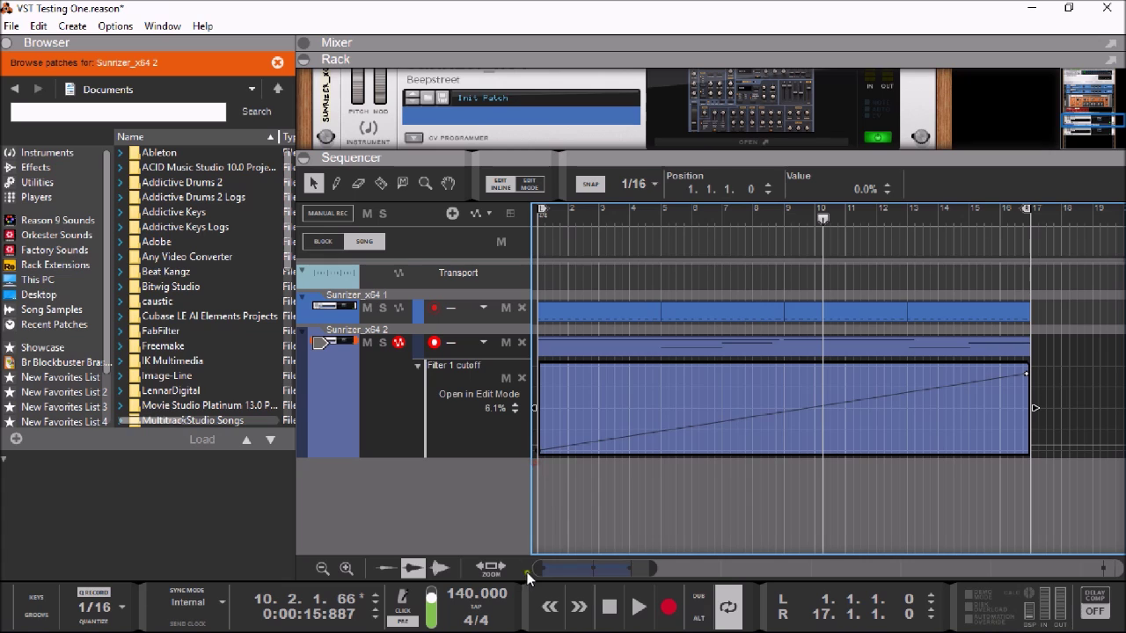
click(609, 607)
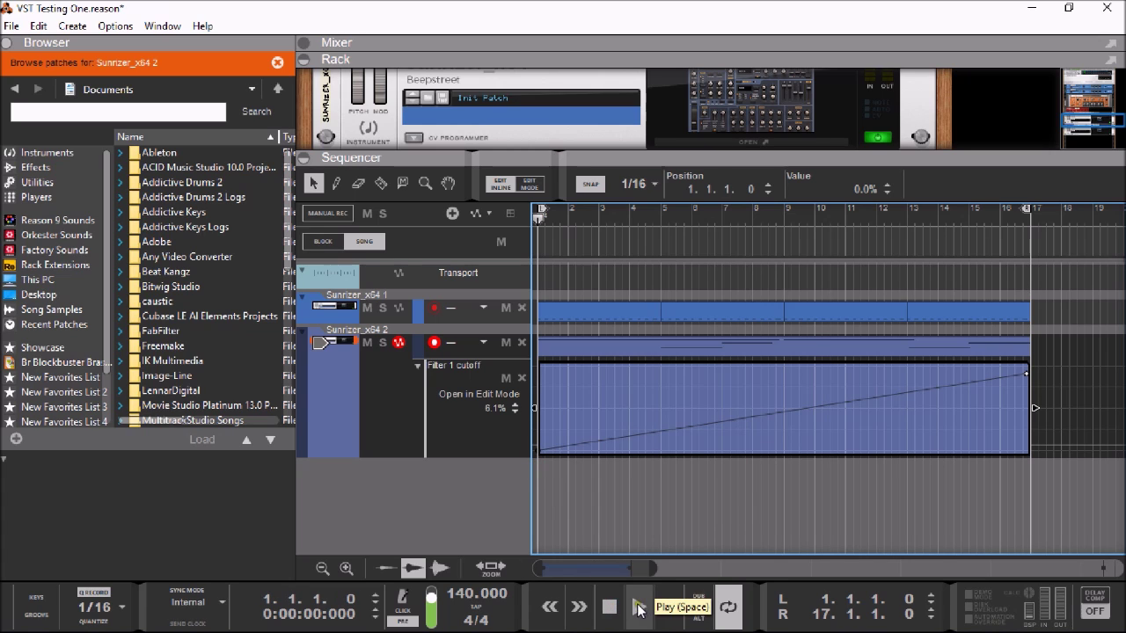
click(639, 607)
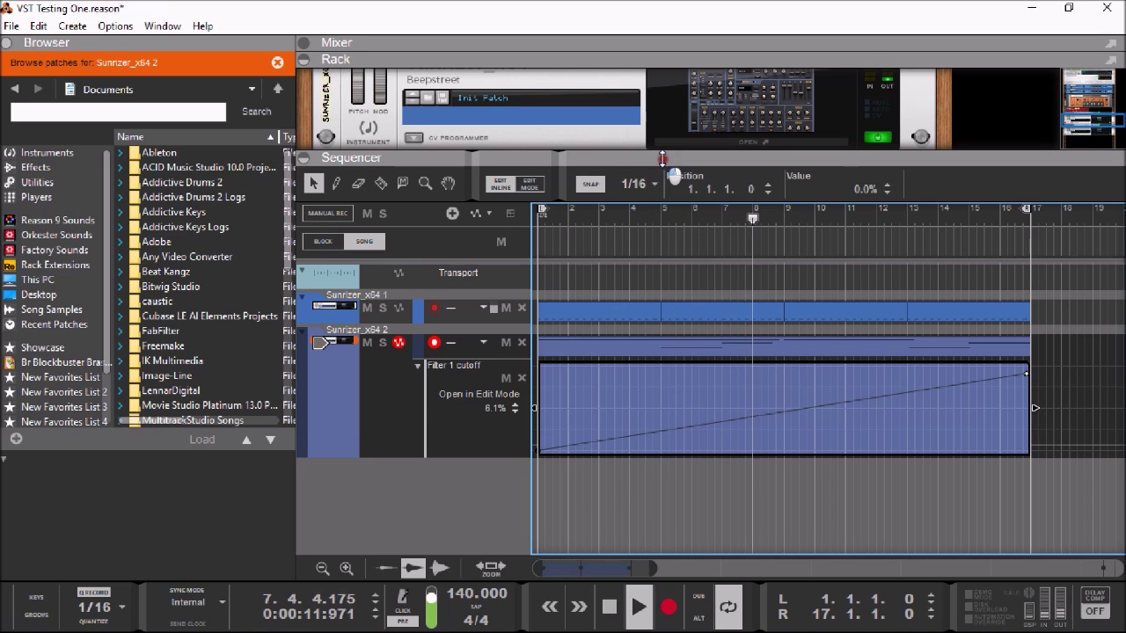
Start recording during playback, enlarge the rack, and open the Sunrizer_x64 2 plugin interface
key(ctrl+Return)
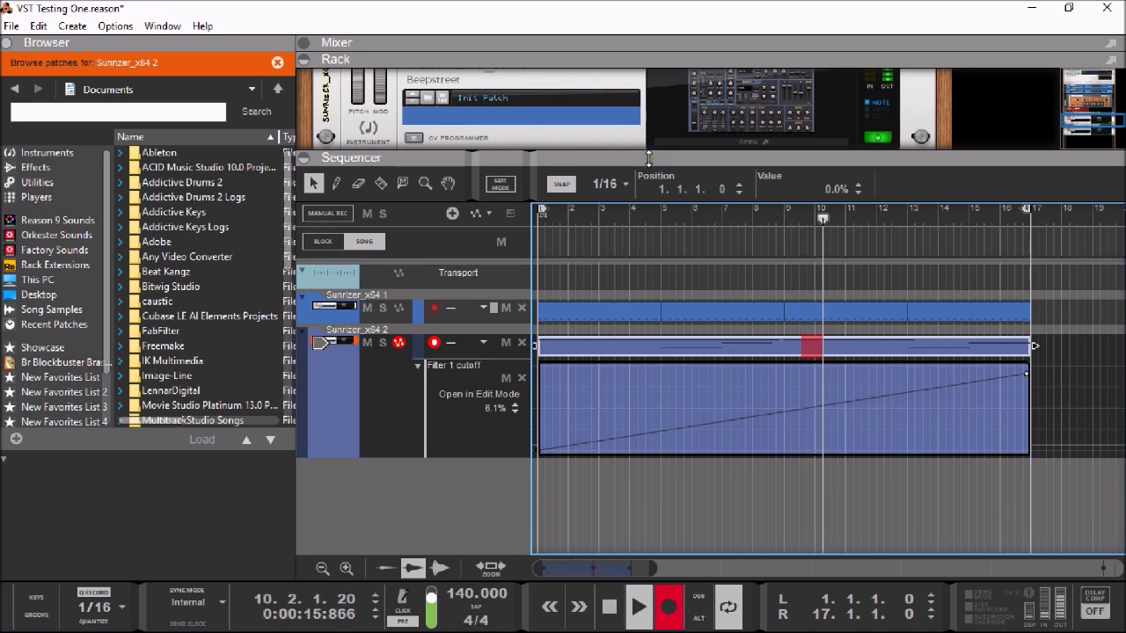
drag(648, 159, 648, 573)
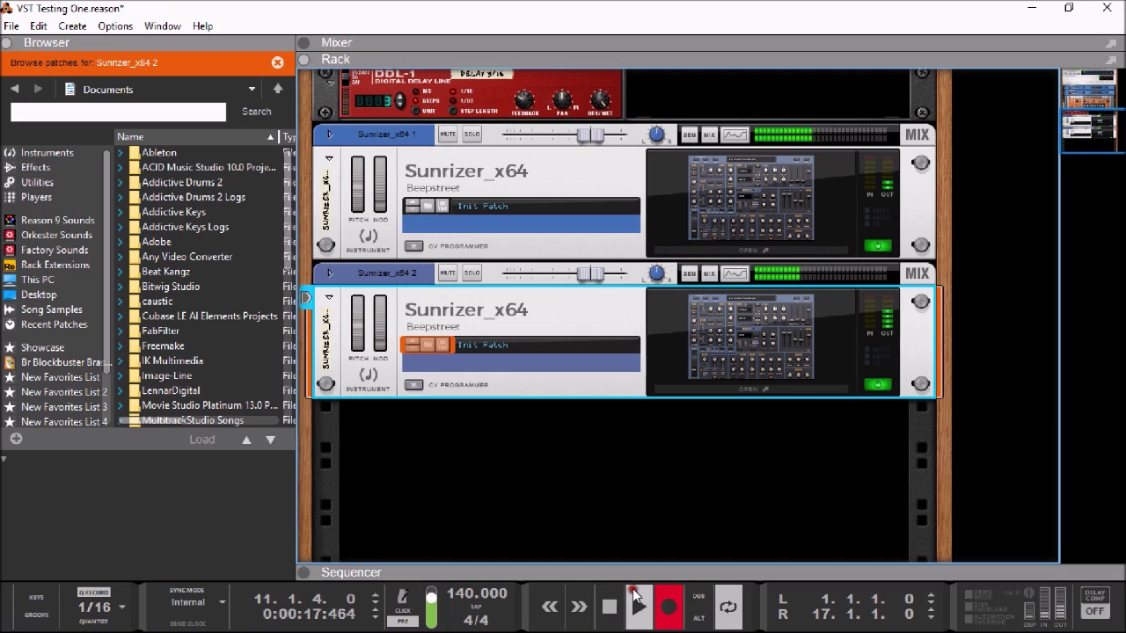
click(752, 388)
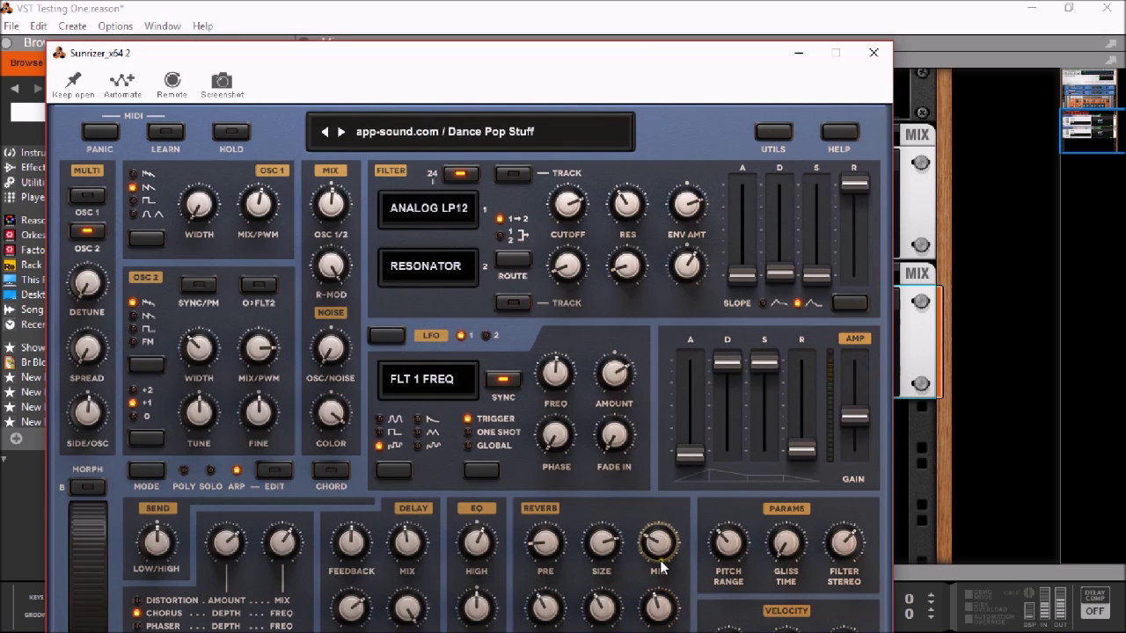
Record movements of Sunrizer_x64 2's filter resonance, Filter 2 cutoff, oscillator mix, ring modulation and noise knobs, close the plugin window, and stop recording
drag(626, 205, 623, 169)
drag(567, 266, 560, 220)
drag(252, 204, 255, 148)
drag(249, 282, 257, 187)
drag(331, 208, 310, 66)
drag(330, 265, 332, 325)
drag(331, 412, 343, 482)
click(873, 54)
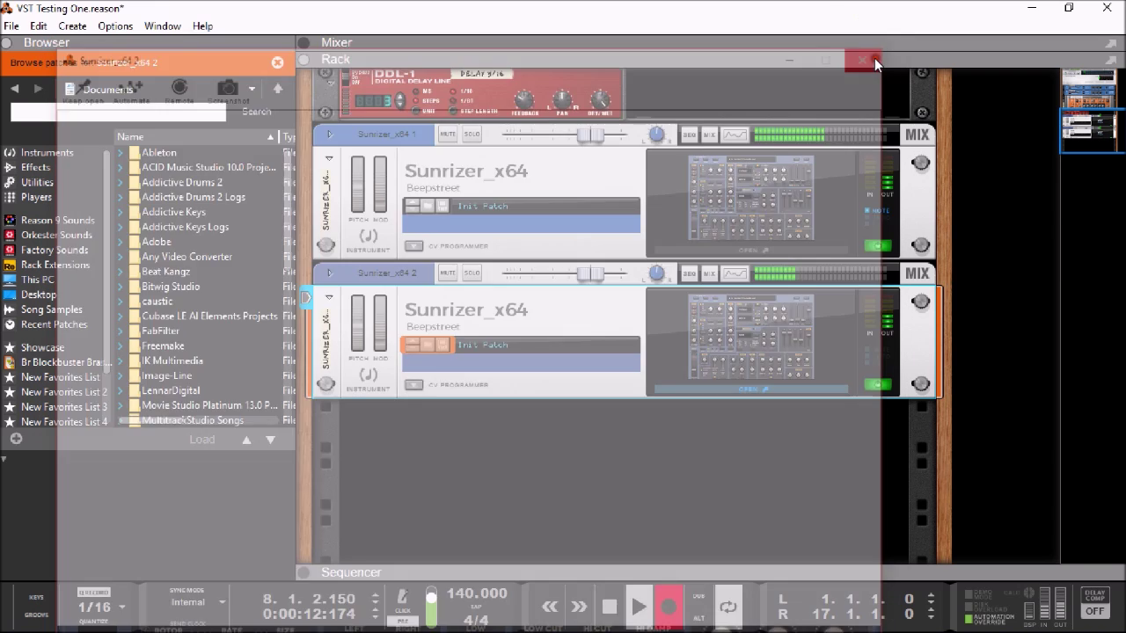
click(607, 614)
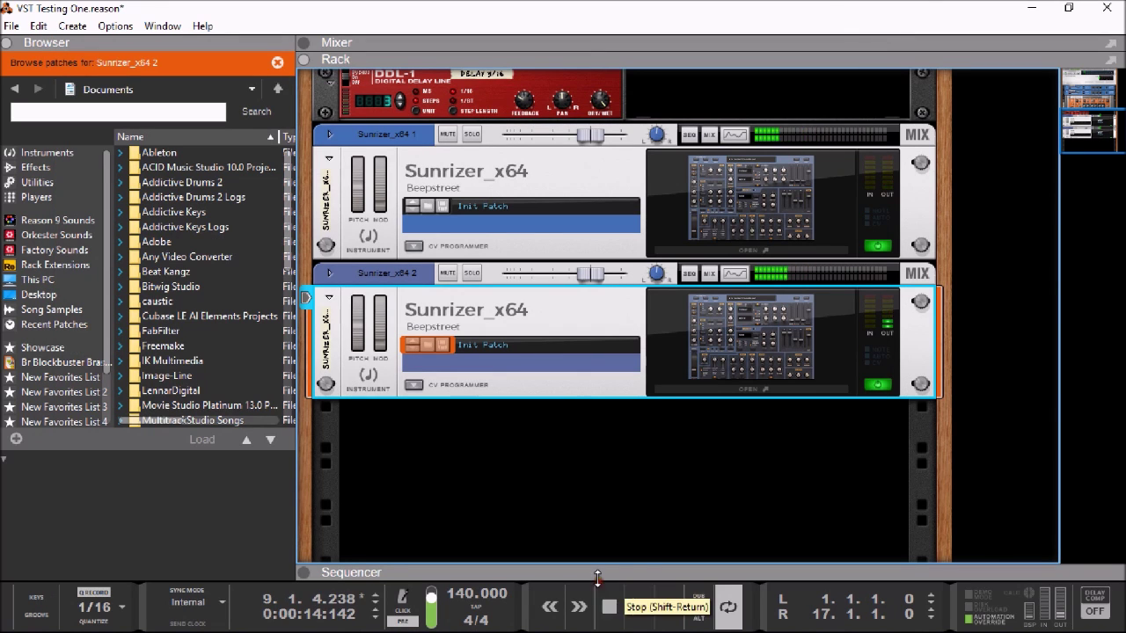
Enlarge the sequencer to show the recorded Sunrizer_x64 2 automation lanes, and collapse that track
drag(610, 573, 627, 75)
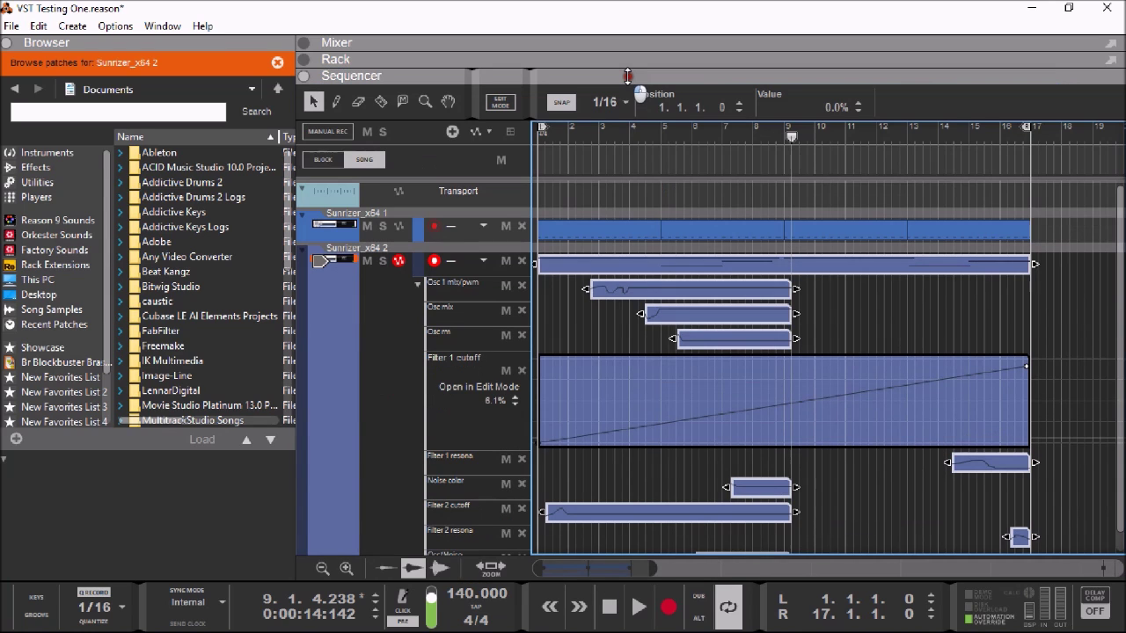
drag(1119, 306, 1120, 332)
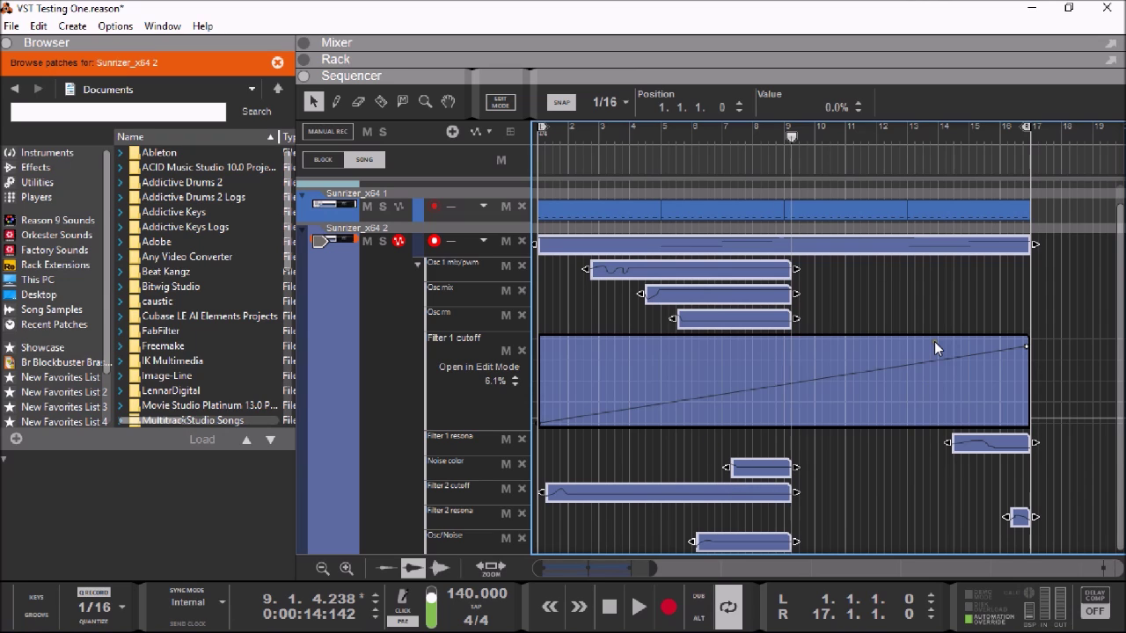
click(304, 231)
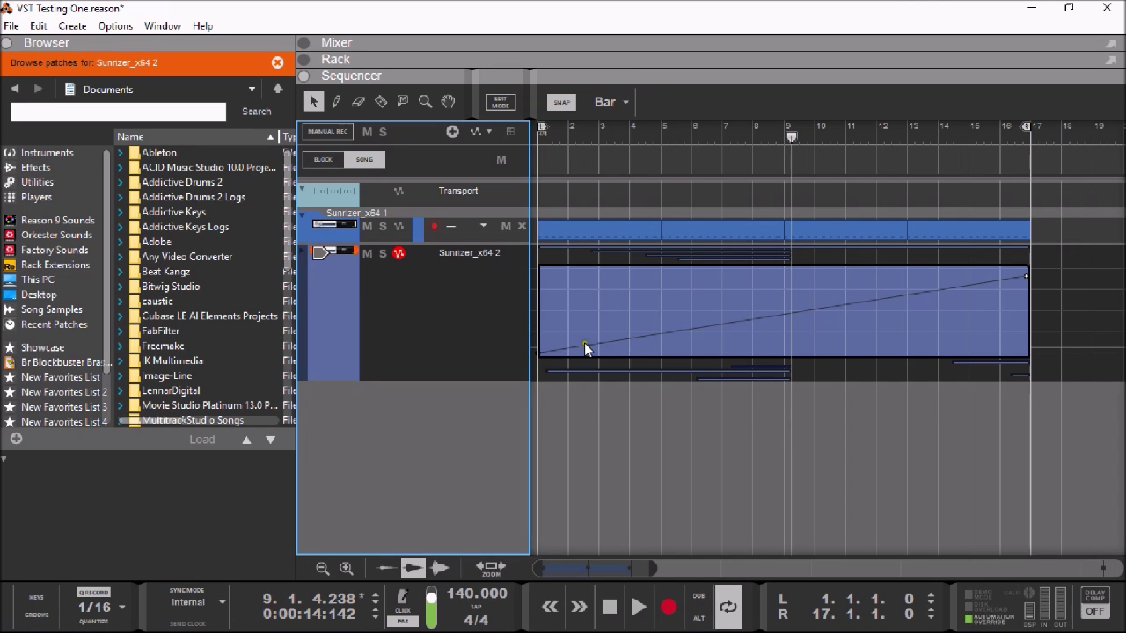
click(496, 103)
click(498, 103)
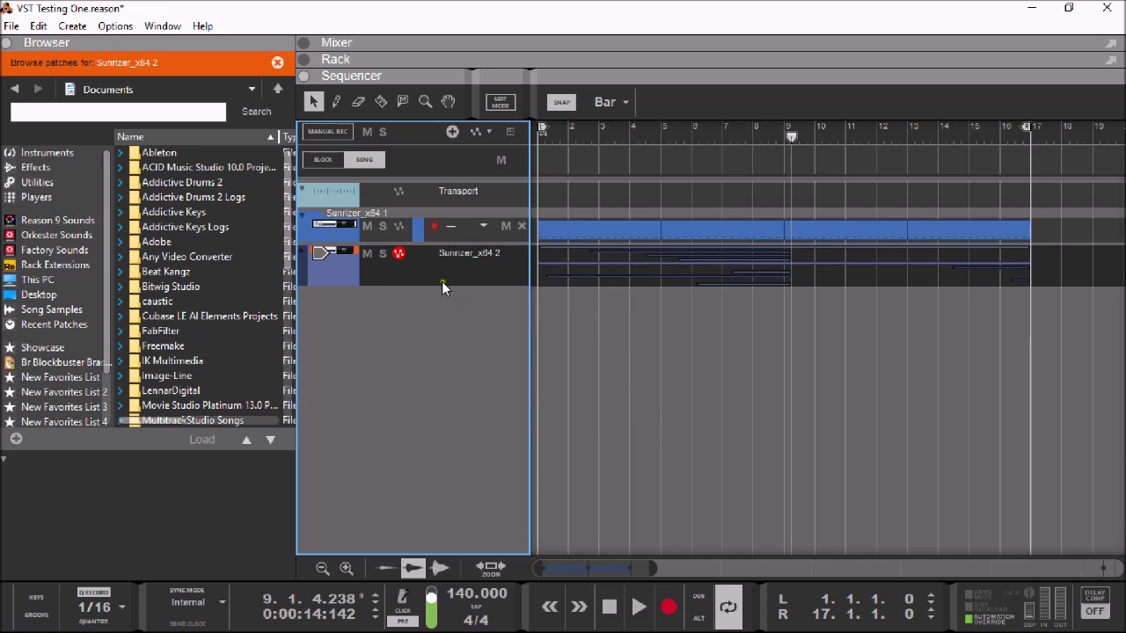
Move the playhead back near the beginning, play the recorded automation, and stop with the position returned to bar 1
drag(791, 135, 568, 134)
click(639, 607)
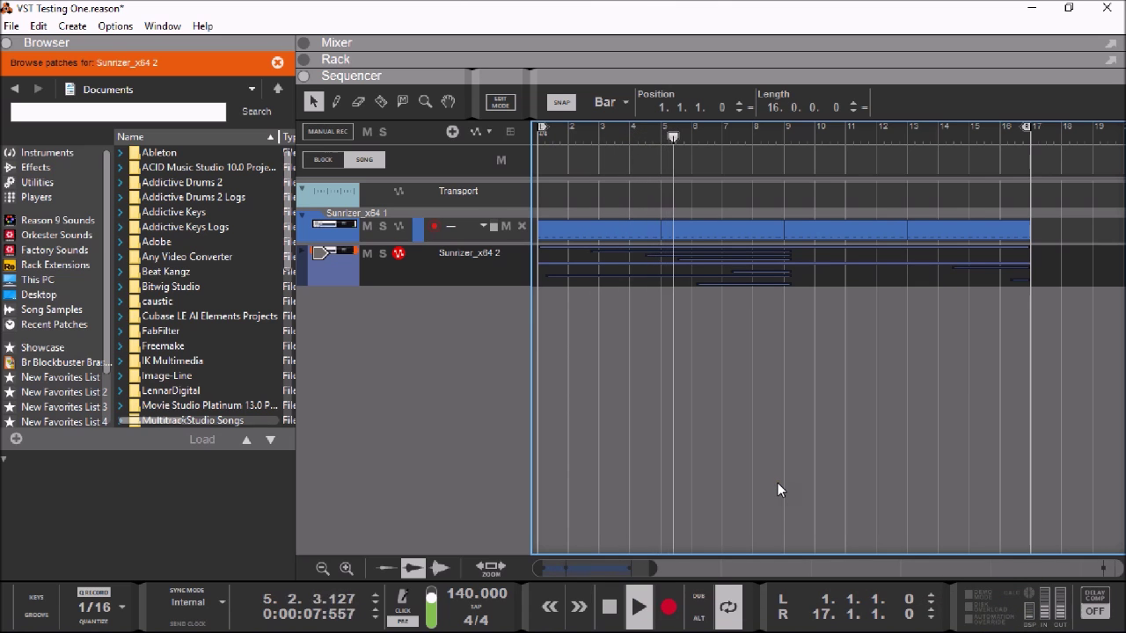
double_click(609, 613)
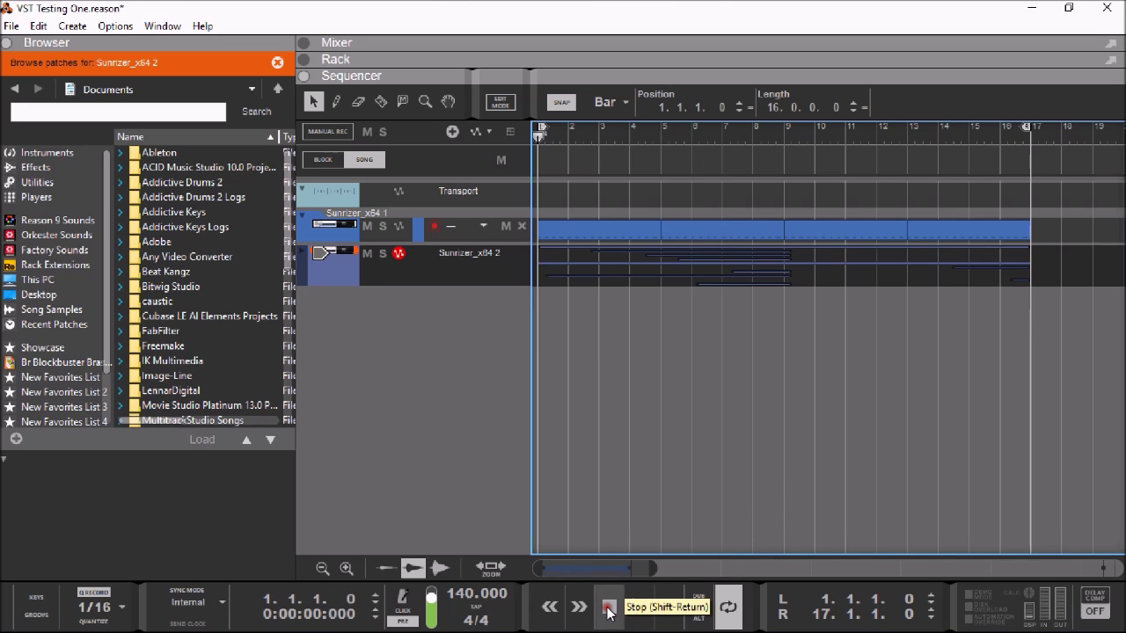
right_click(344, 264)
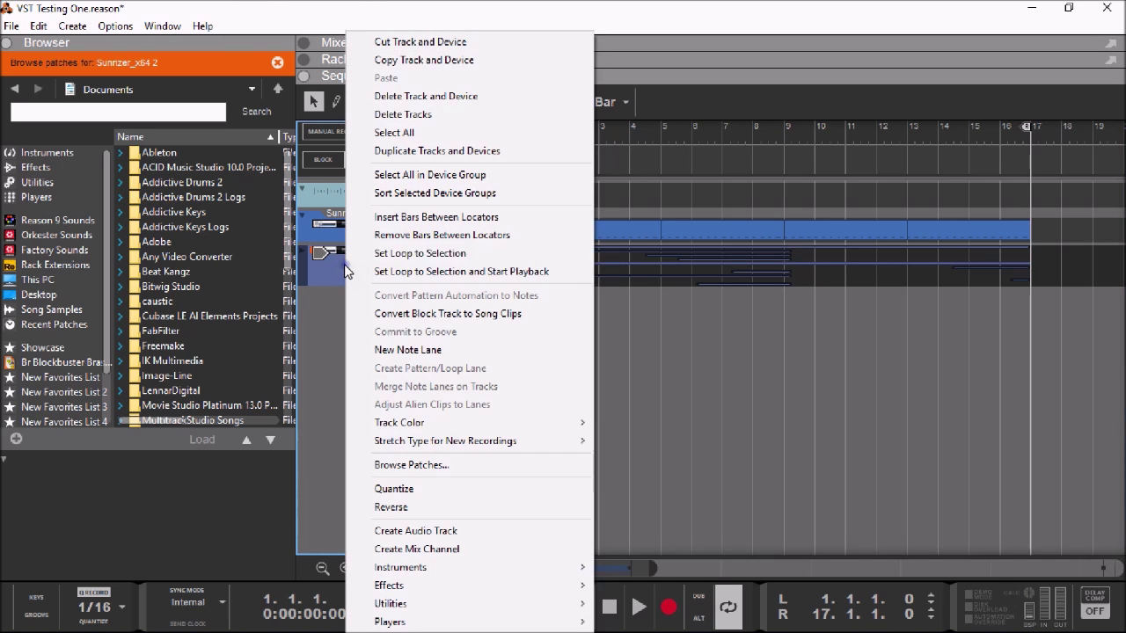
click(342, 324)
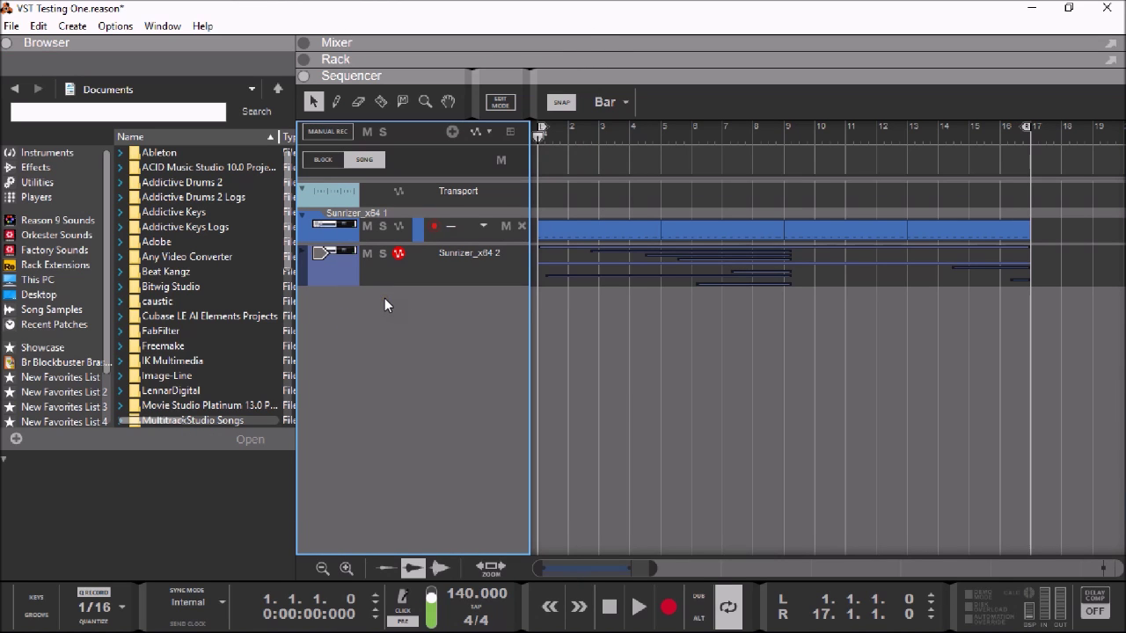
click(12, 26)
click(12, 26)
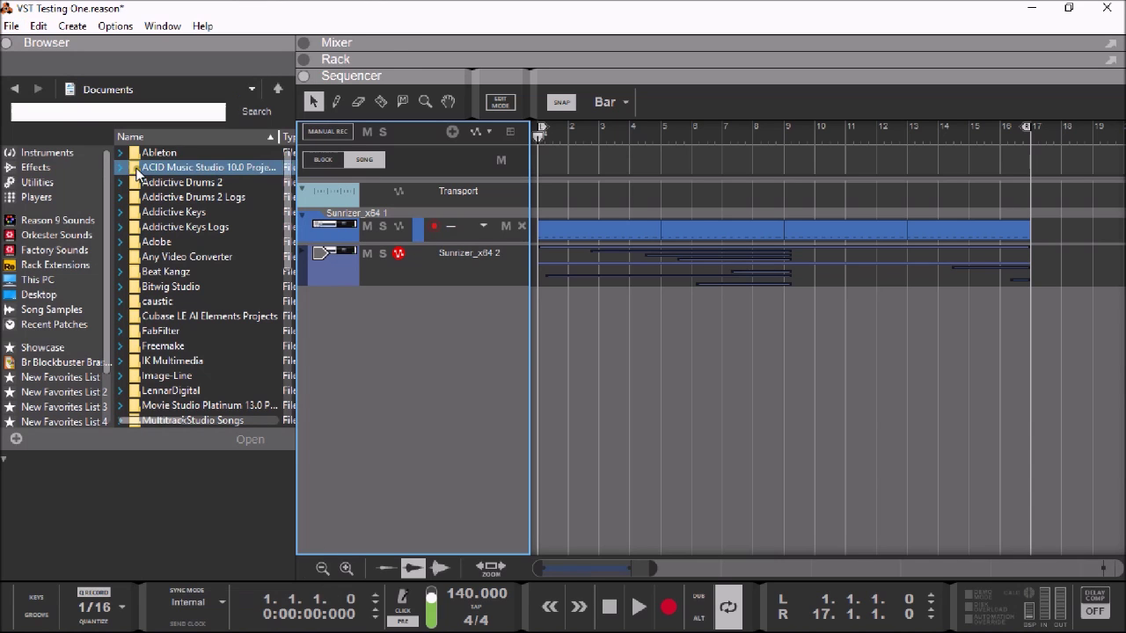
Add LennarDigital's Sylenth1 from the instrument browser as a new track, dismiss the version notice, and minimize the web browser window
click(59, 150)
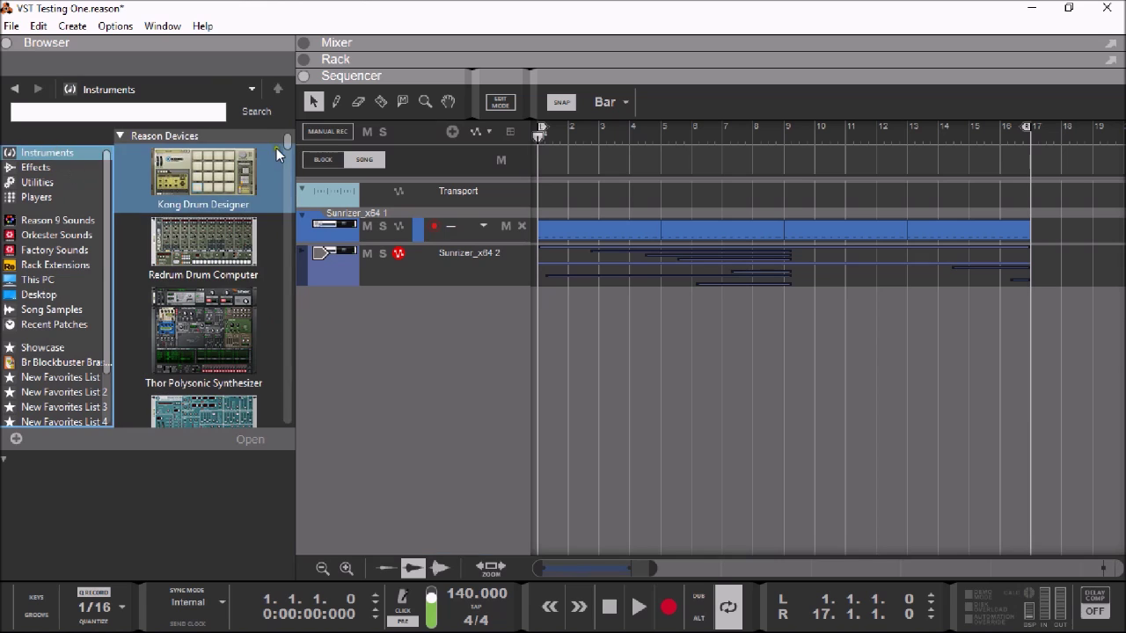
drag(289, 143, 279, 342)
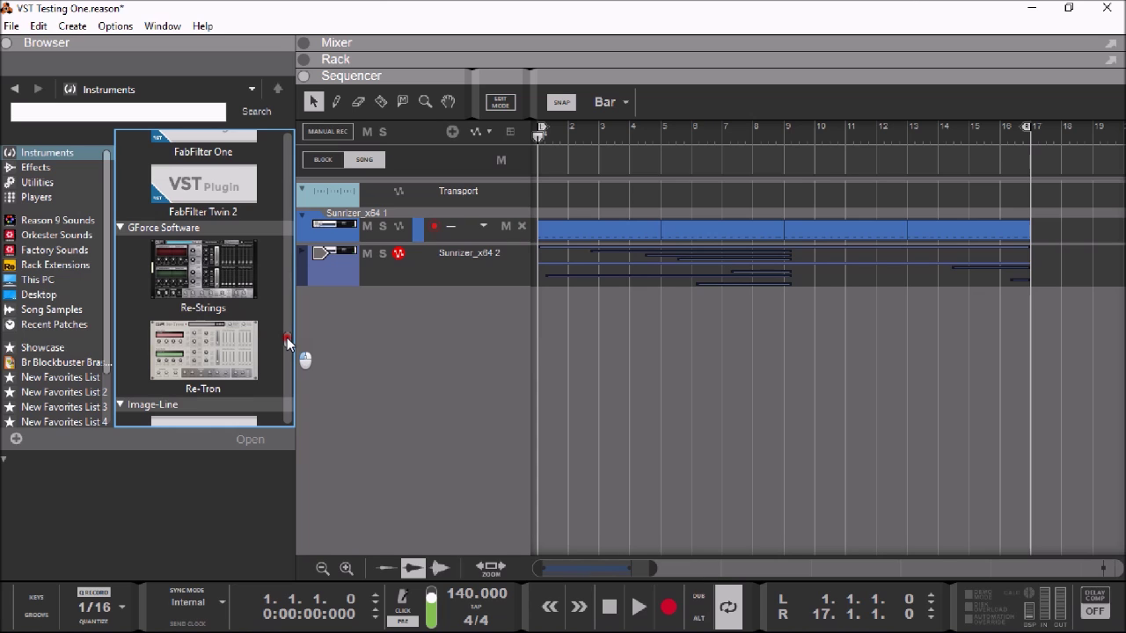
drag(287, 337, 287, 358)
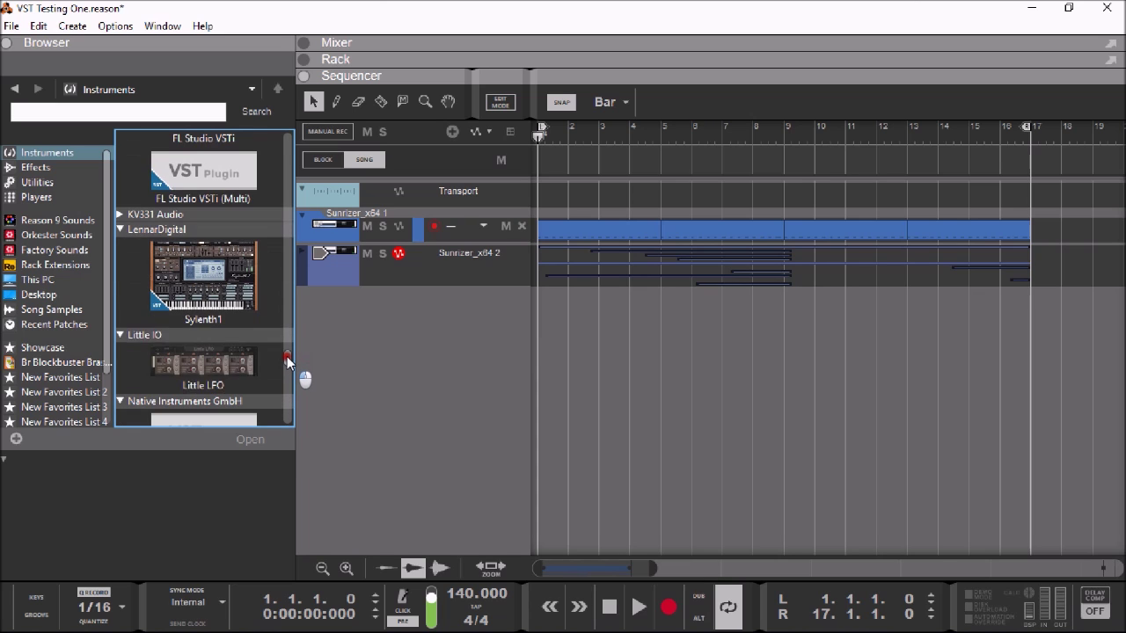
click(191, 277)
drag(193, 277, 403, 351)
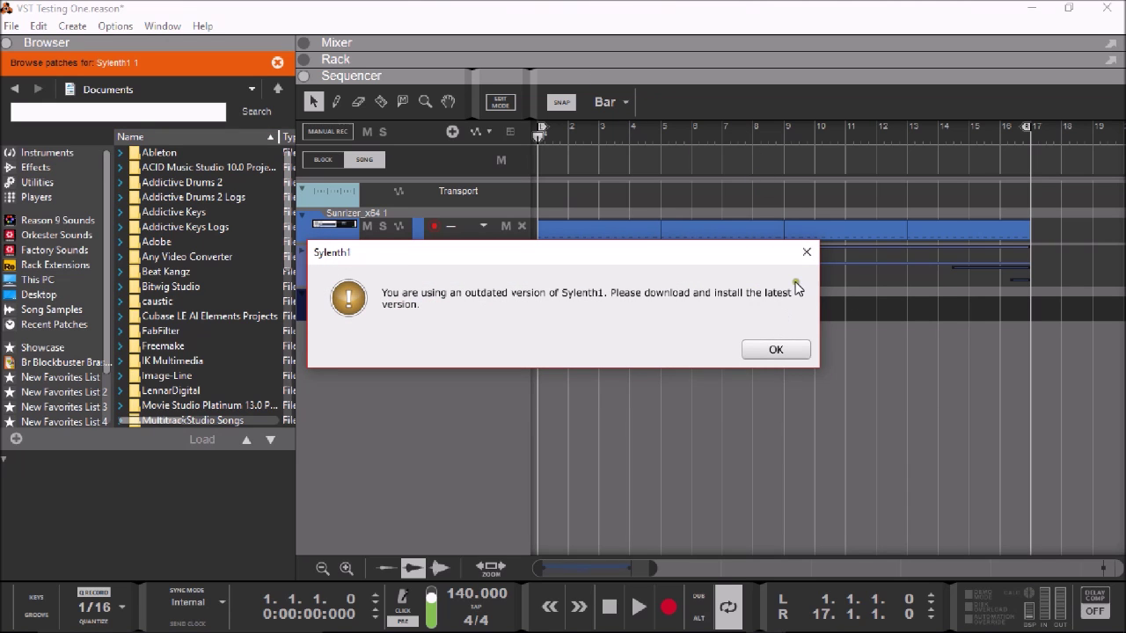
click(806, 252)
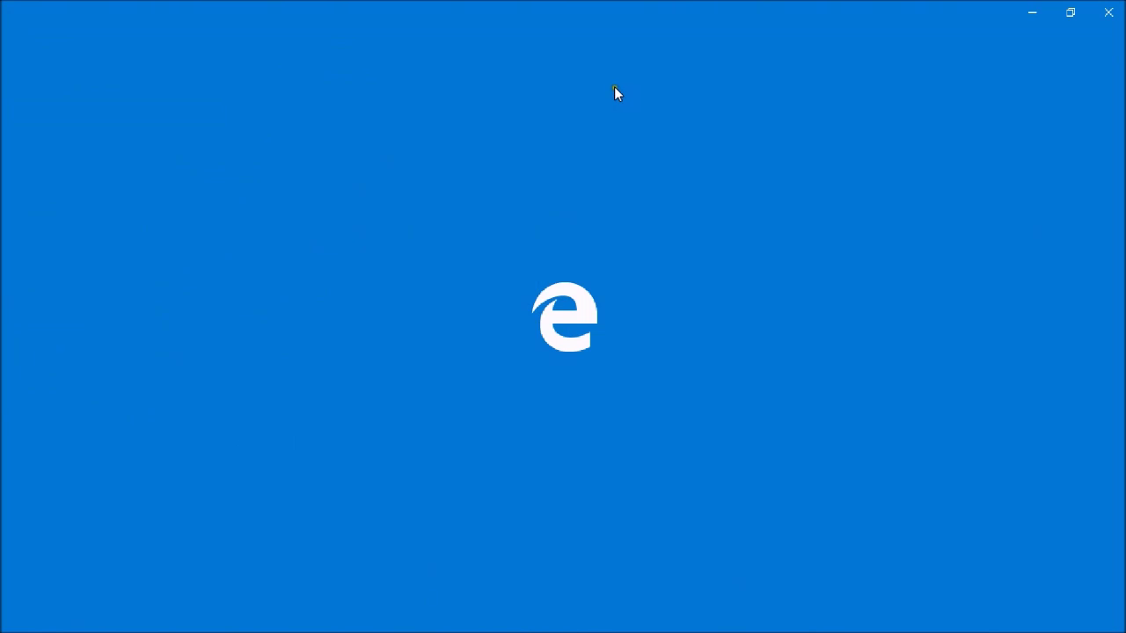
click(1029, 9)
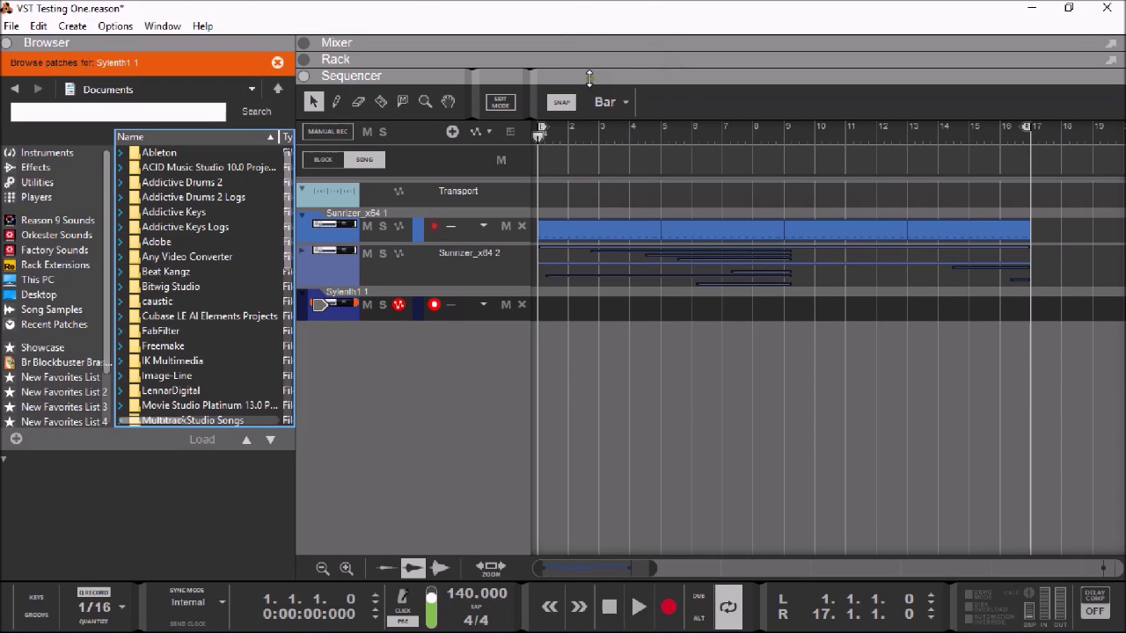
Enlarge the rack to show Sylenth1, open its plugin interface, and view the list of presets
drag(368, 80, 405, 525)
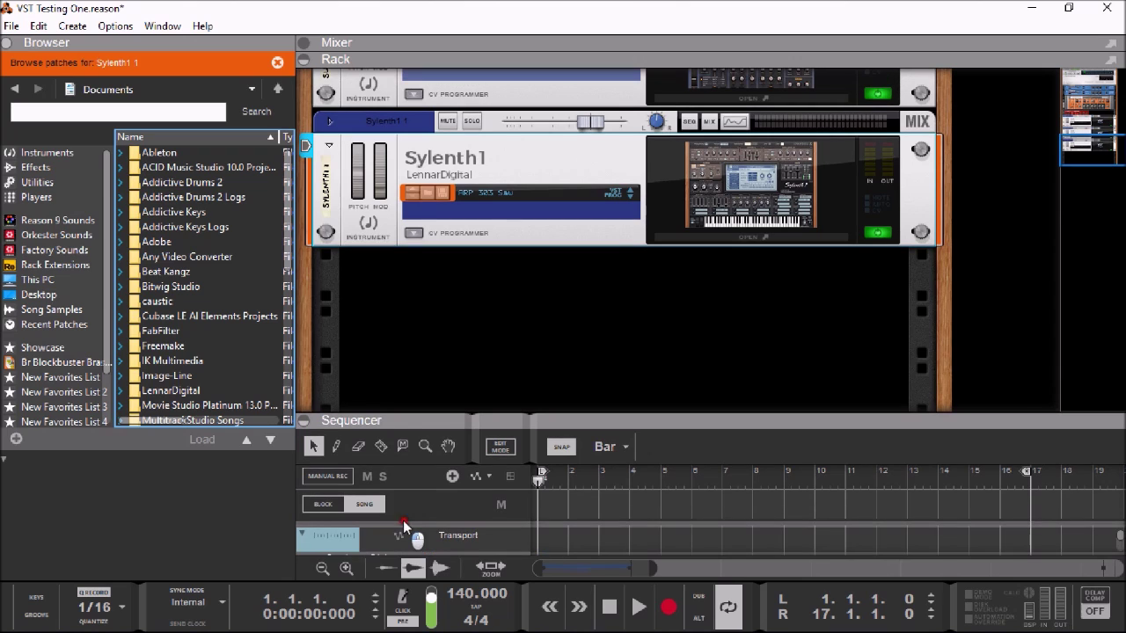
click(942, 261)
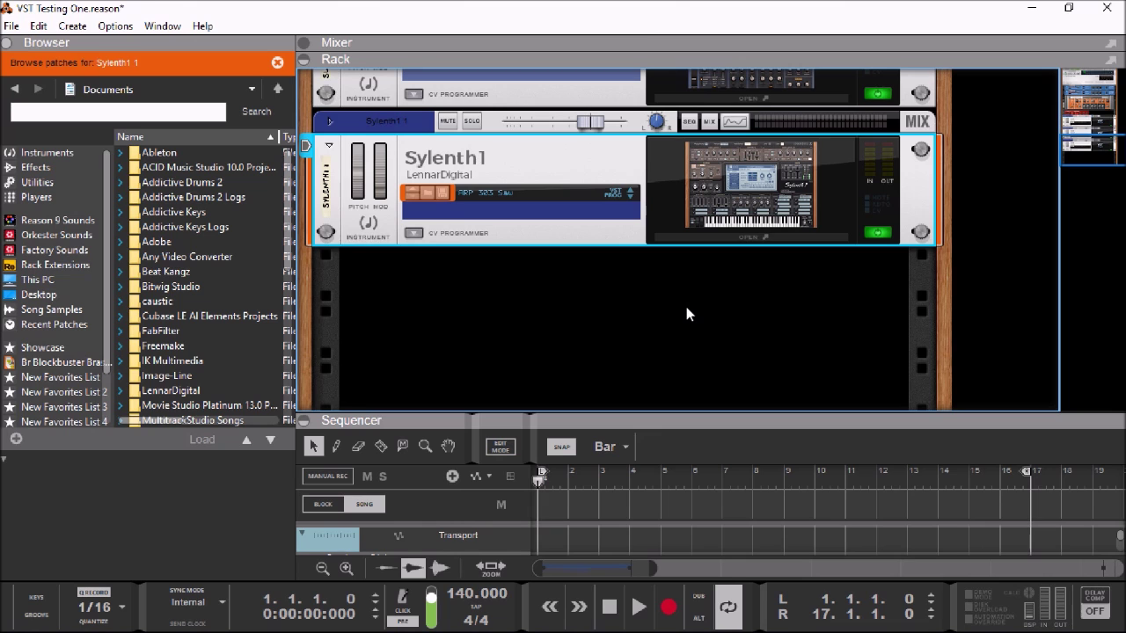
mouse_move(676, 415)
mouse_down()
mouse_move(622, 138)
mouse_move(647, 377)
mouse_move(661, 403)
mouse_up()
click(741, 234)
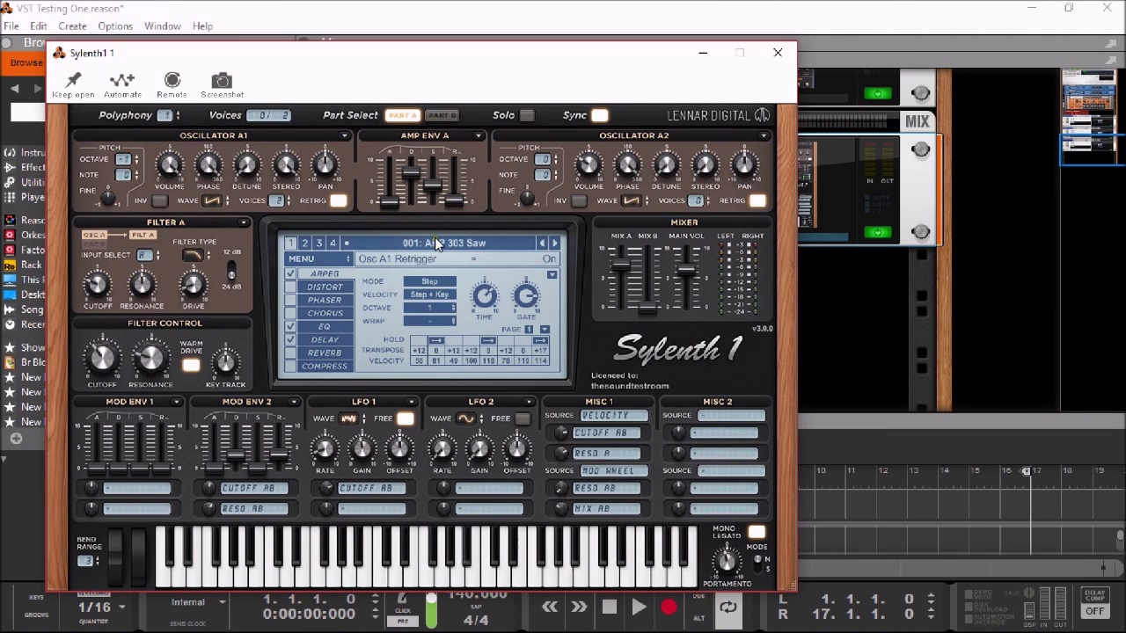
click(437, 244)
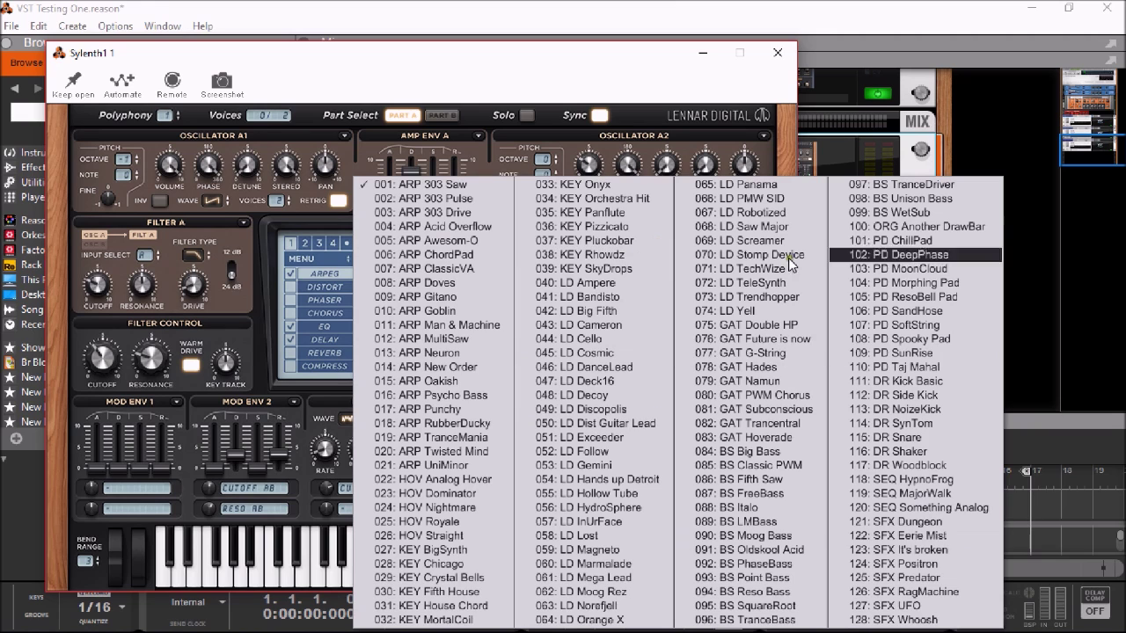
click(512, 172)
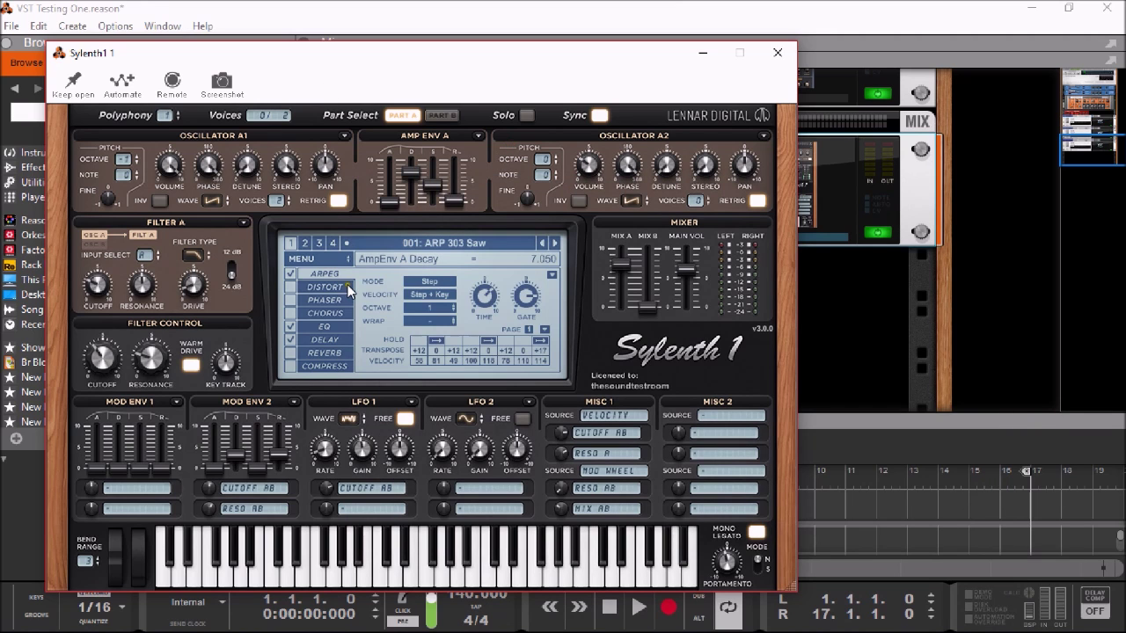
Switch Sylenth1 to preset bank 3 with PD Astronomico Pad loaded, view its preset list, and close the plugin window
click(305, 243)
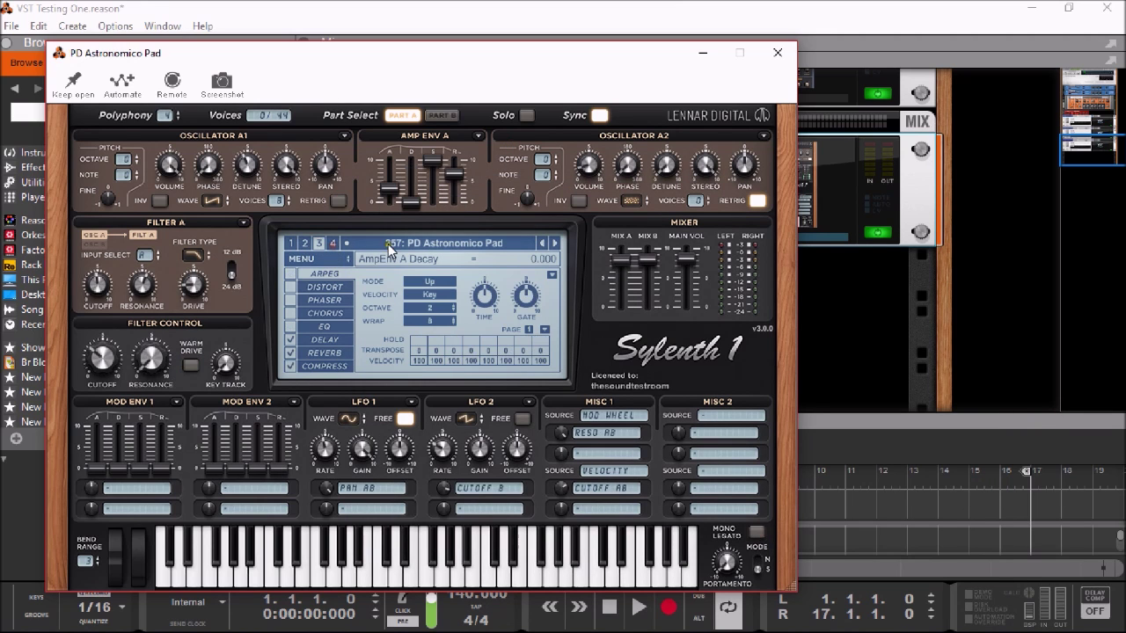
click(389, 245)
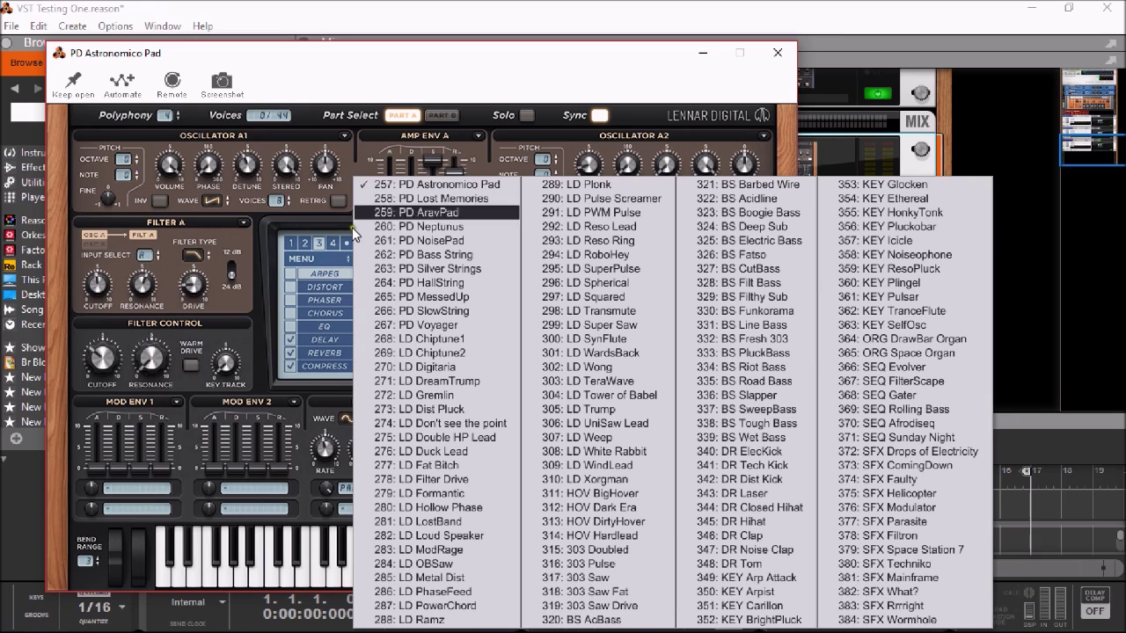
click(382, 146)
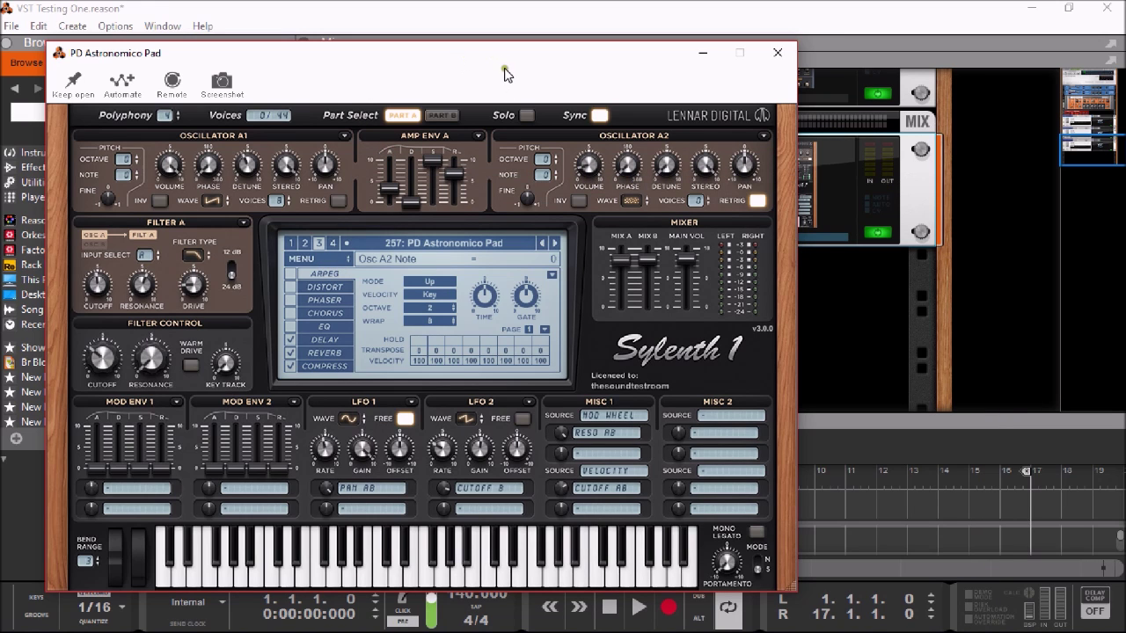
drag(503, 53, 518, 414)
mouse_move(588, 120)
mouse_down()
mouse_move(543, 125)
mouse_move(568, 130)
mouse_up()
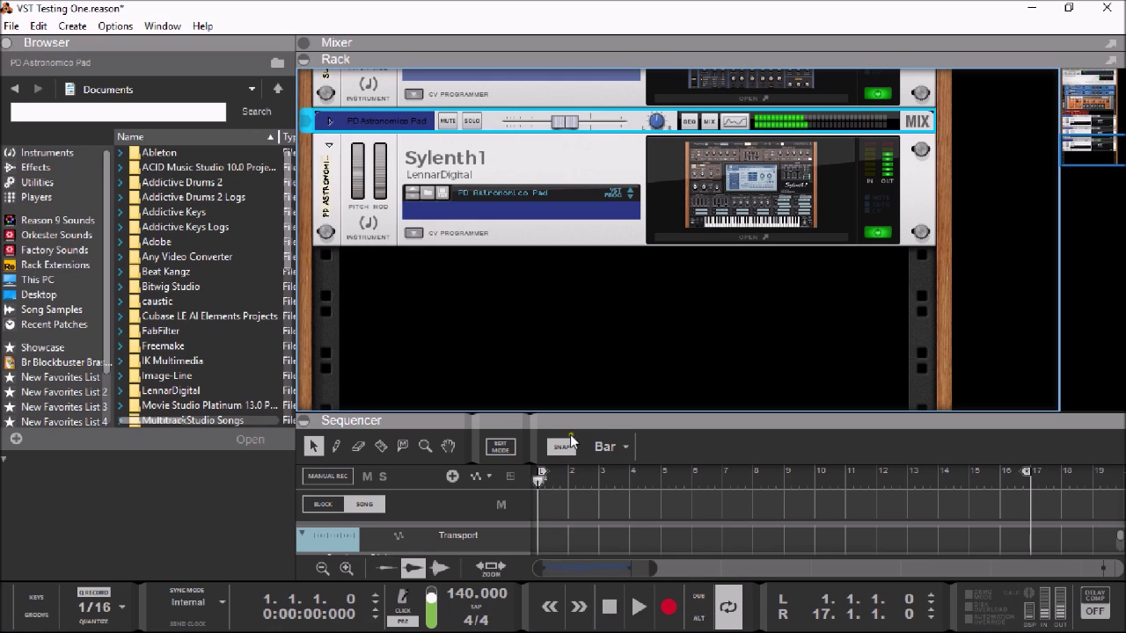
Enlarge the sequencer, record a part on the PD Astronomico Pad track from bar 1, and trim the clip to 8 bars
drag(568, 419, 568, 77)
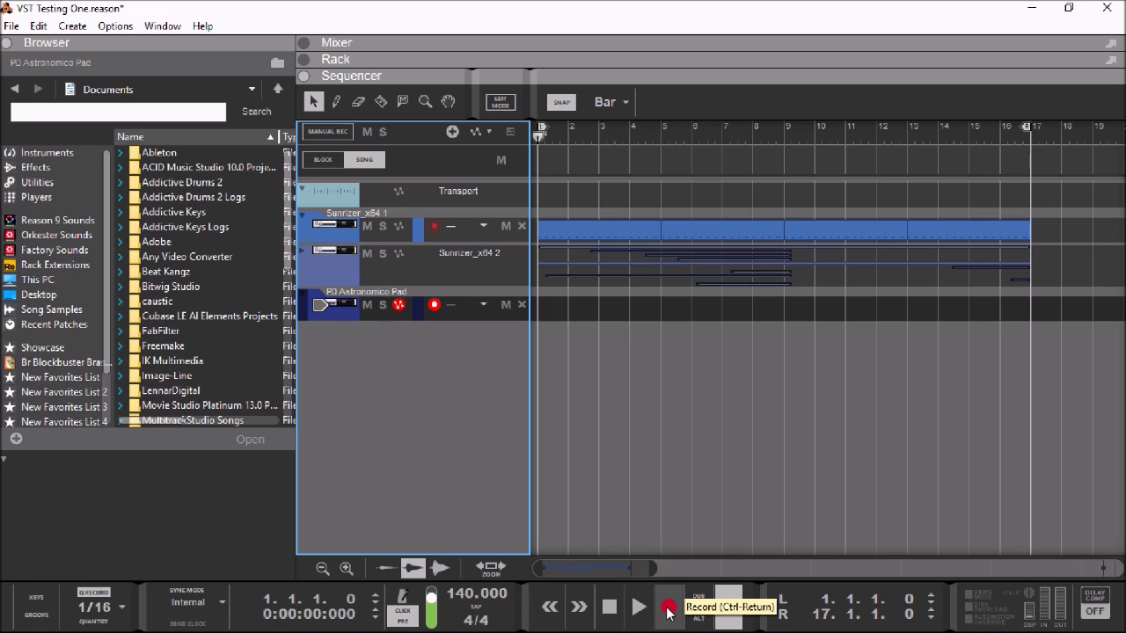
click(669, 609)
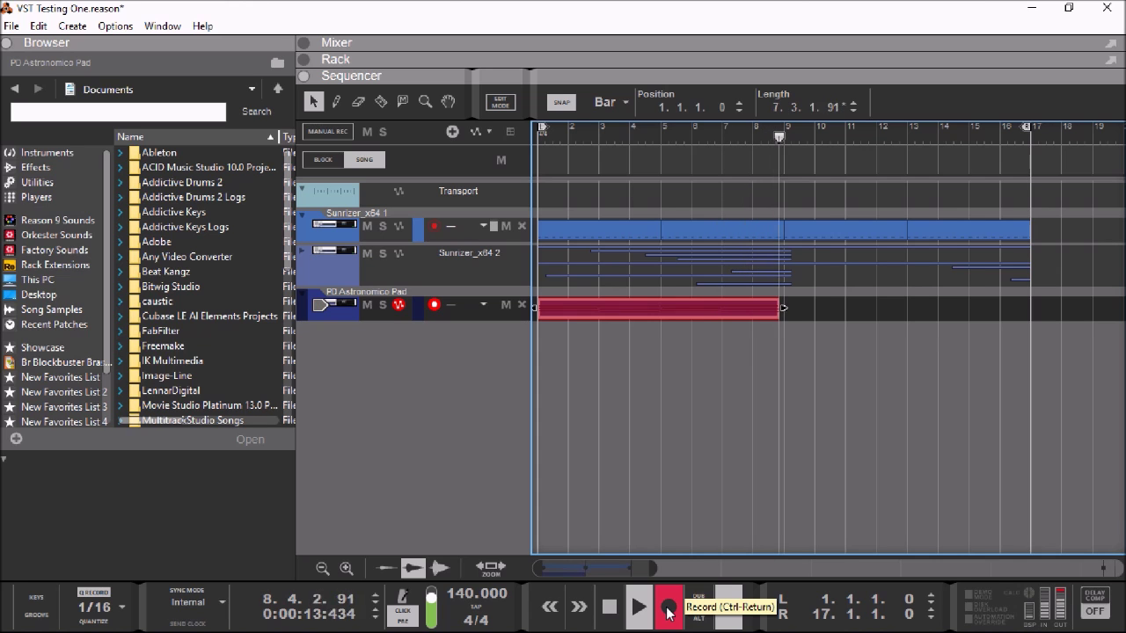
click(609, 607)
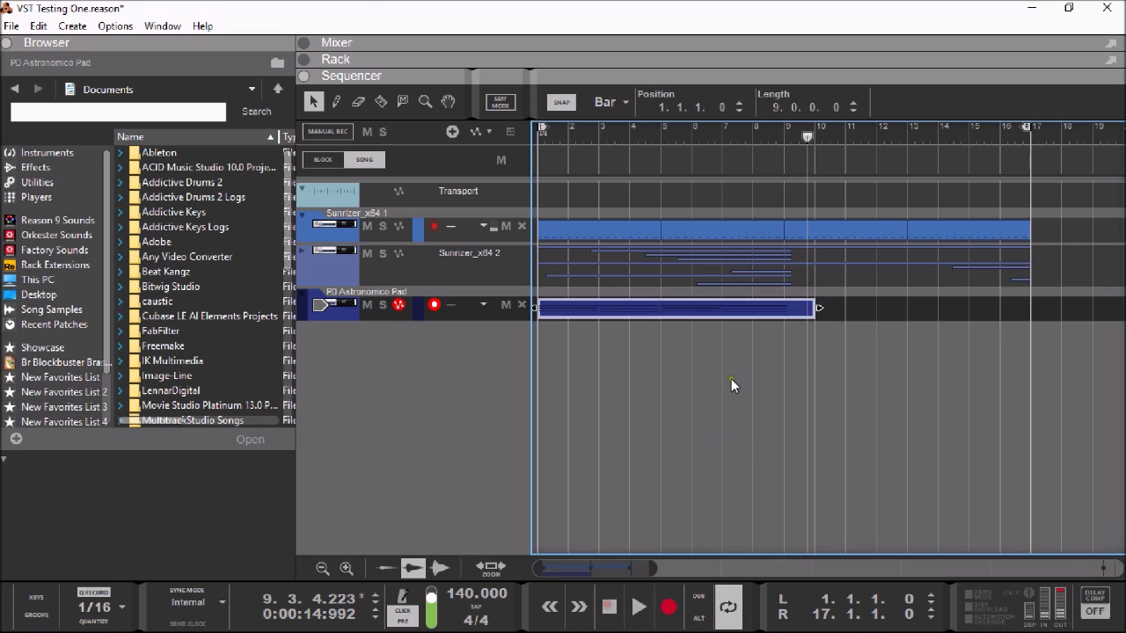
mouse_move(806, 312)
mouse_down()
mouse_move(827, 315)
mouse_move(790, 314)
mouse_up()
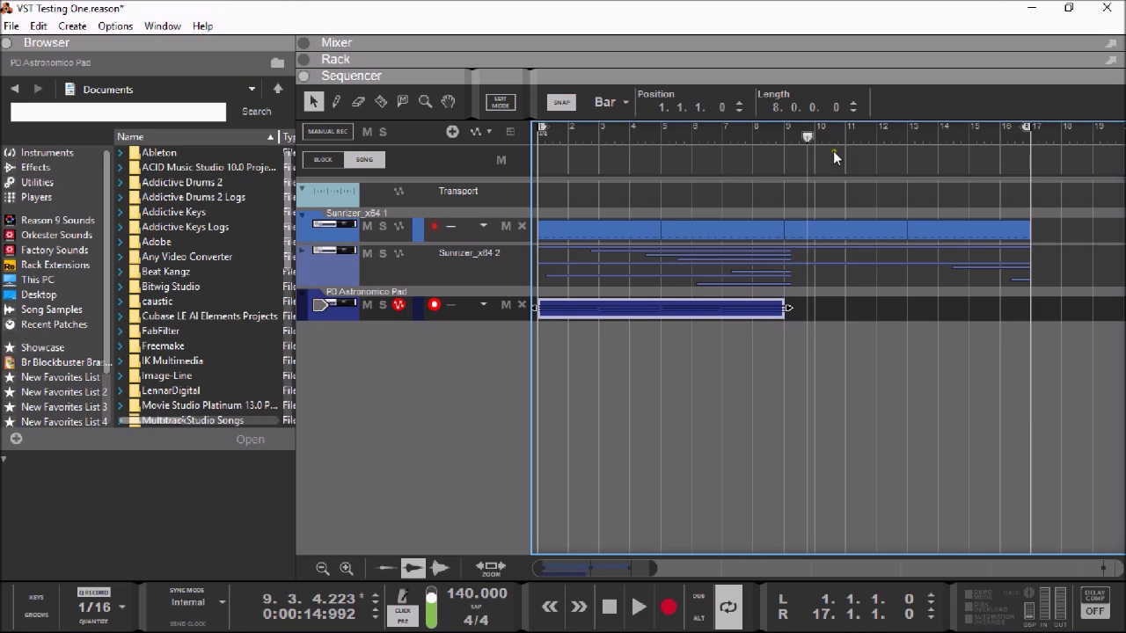
Play the arrangement with the recorded pad part from bar 1, and stop with the position returned to the start
drag(802, 141, 499, 133)
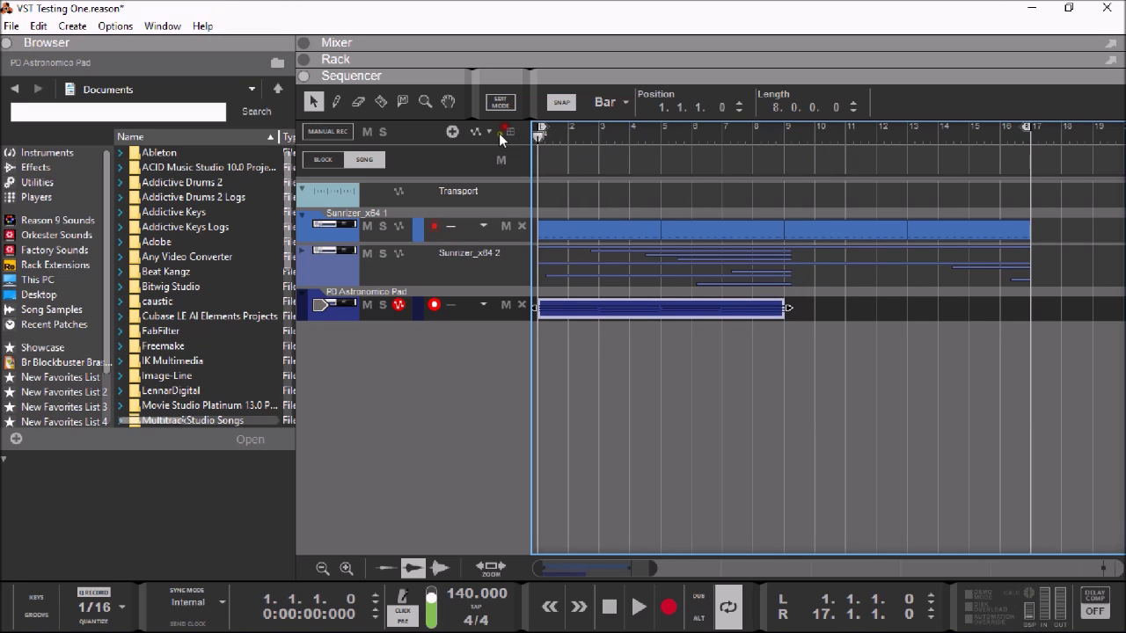
click(638, 607)
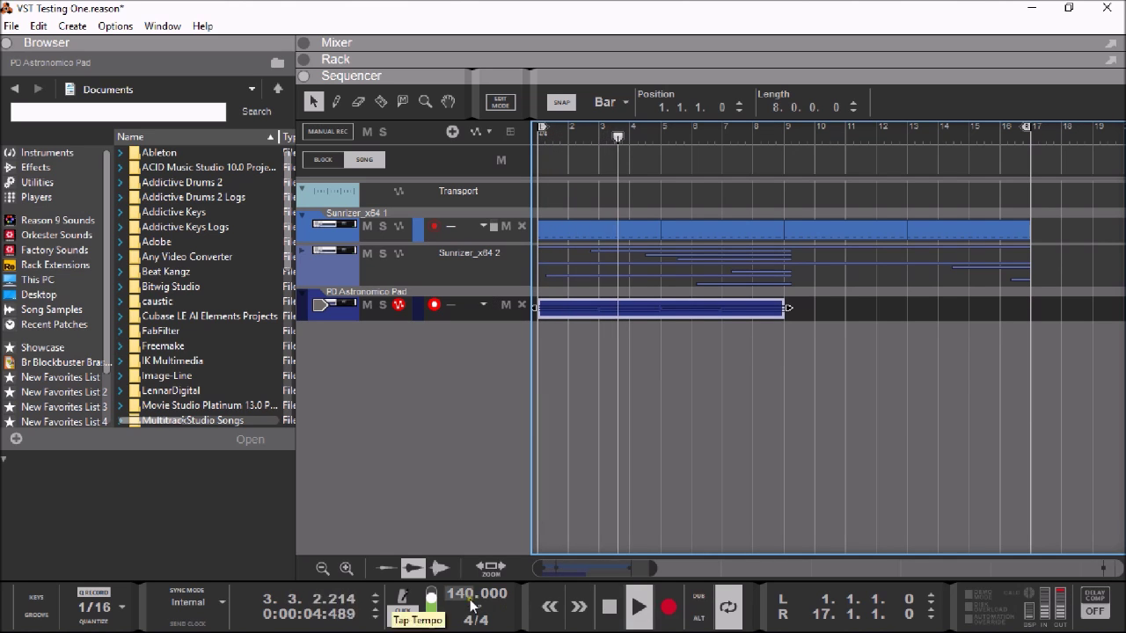
click(608, 609)
click(607, 610)
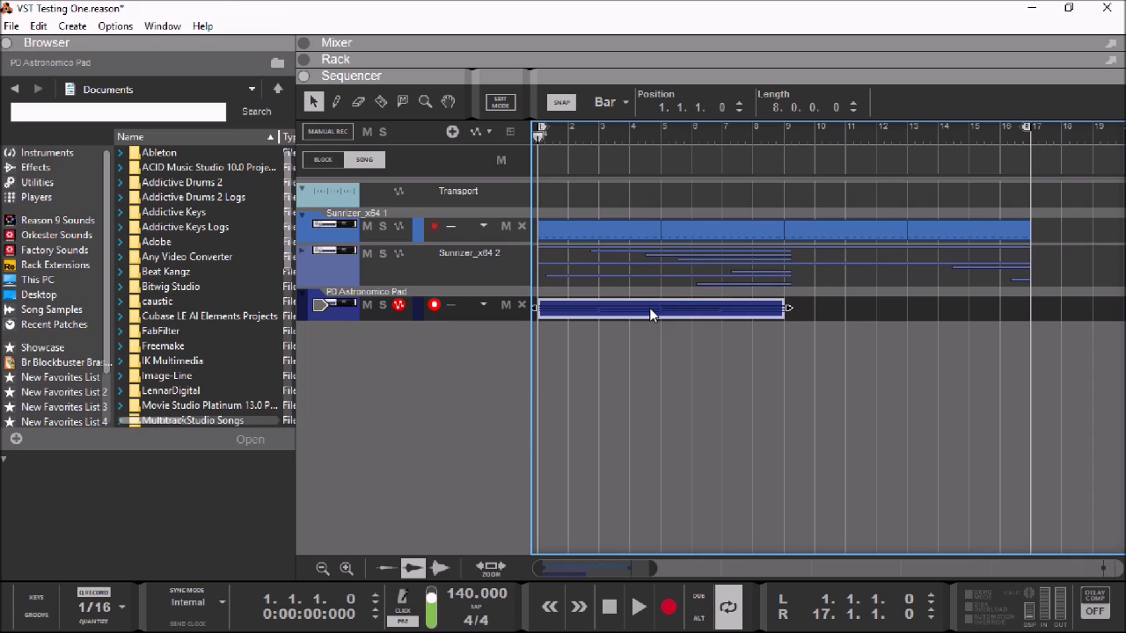
Duplicate the 8-bar PD Astronomico Pad clip to bar 9, and bounce both clips in place to audio
key(ctrl+d)
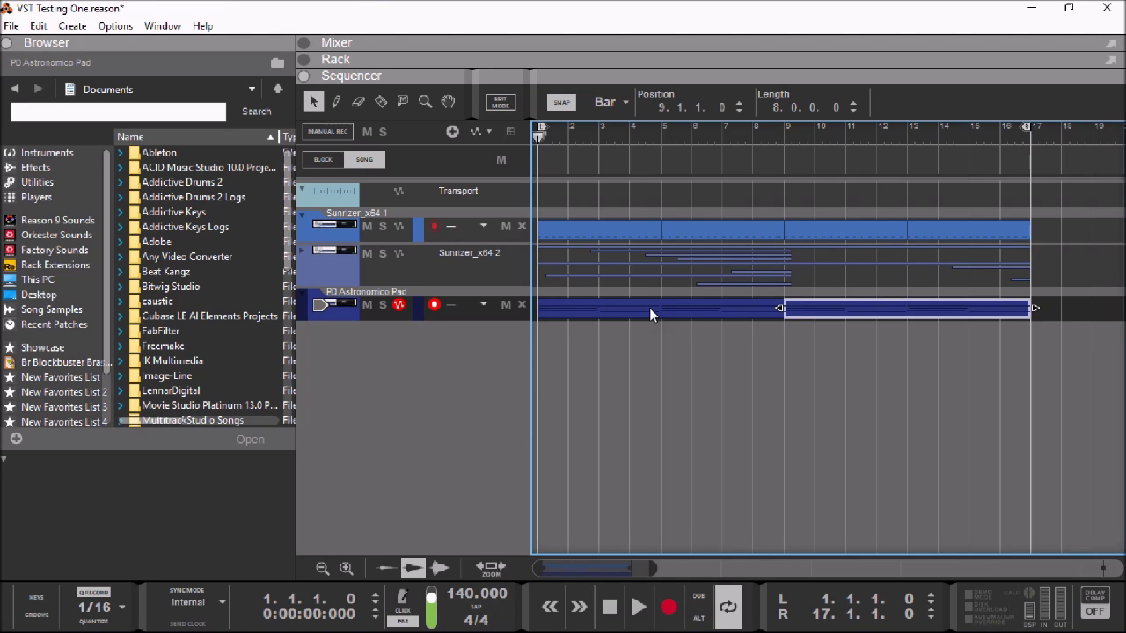
click(741, 346)
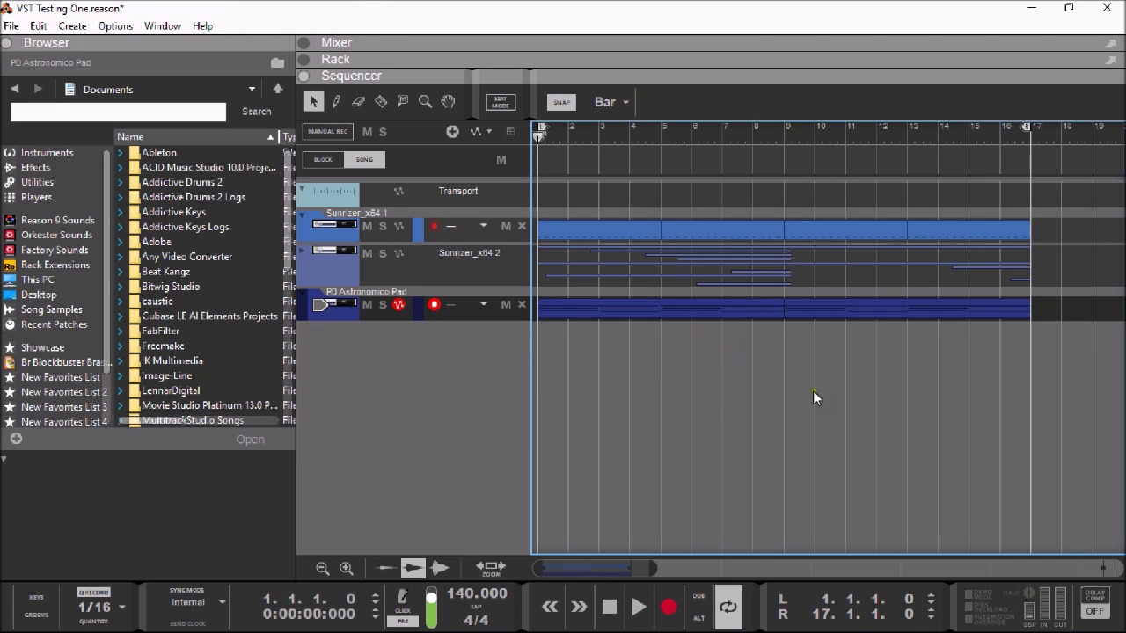
drag(542, 289, 1015, 341)
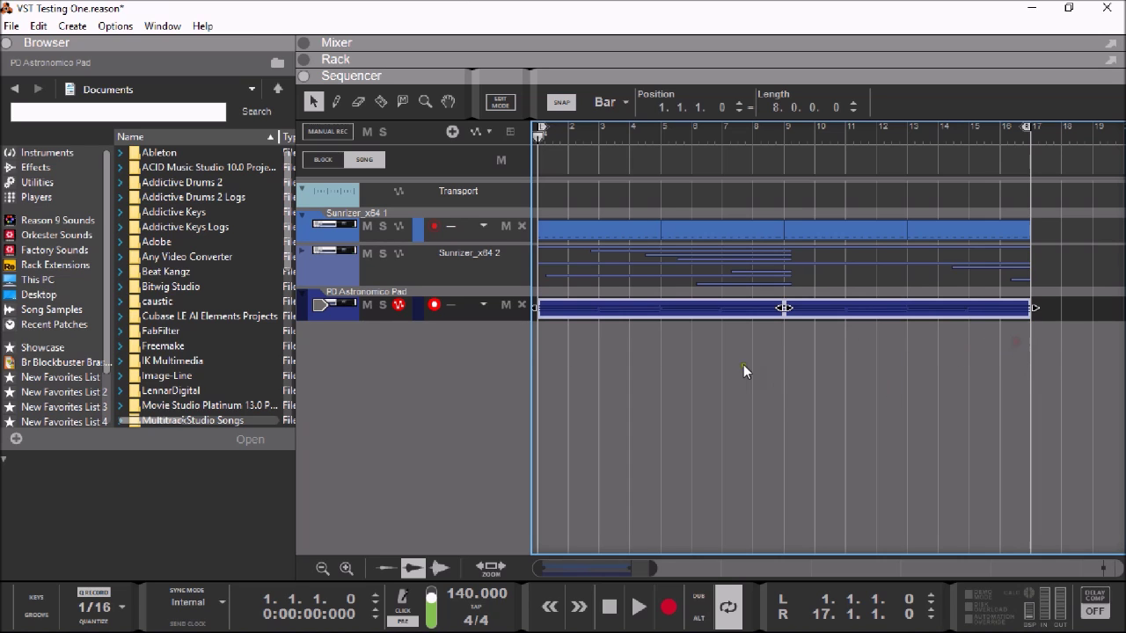
right_click(647, 308)
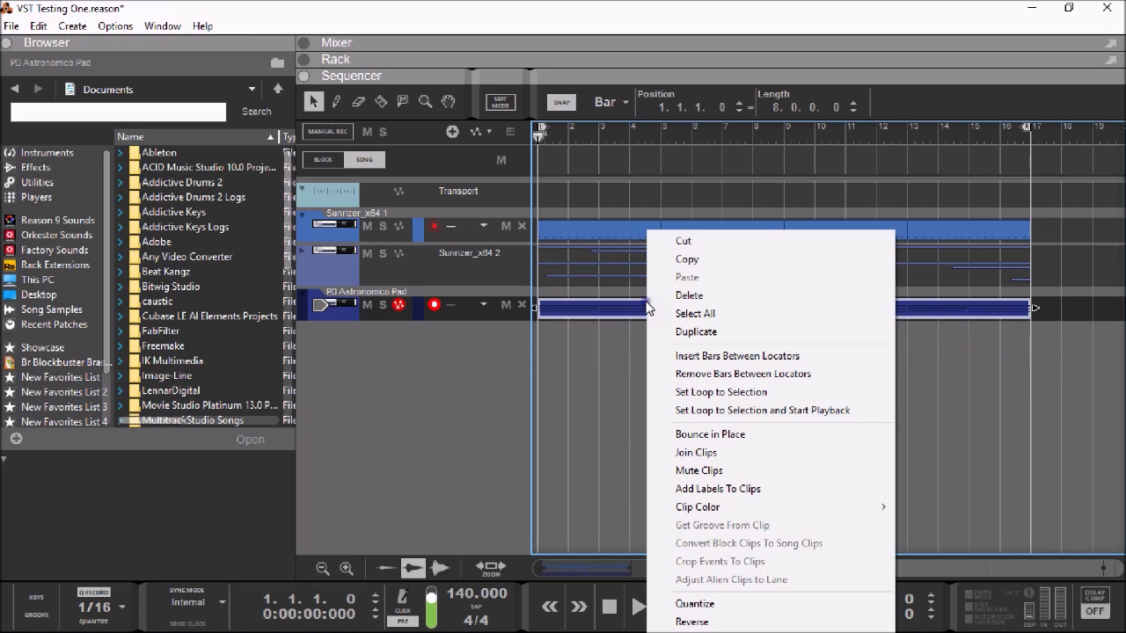
click(712, 435)
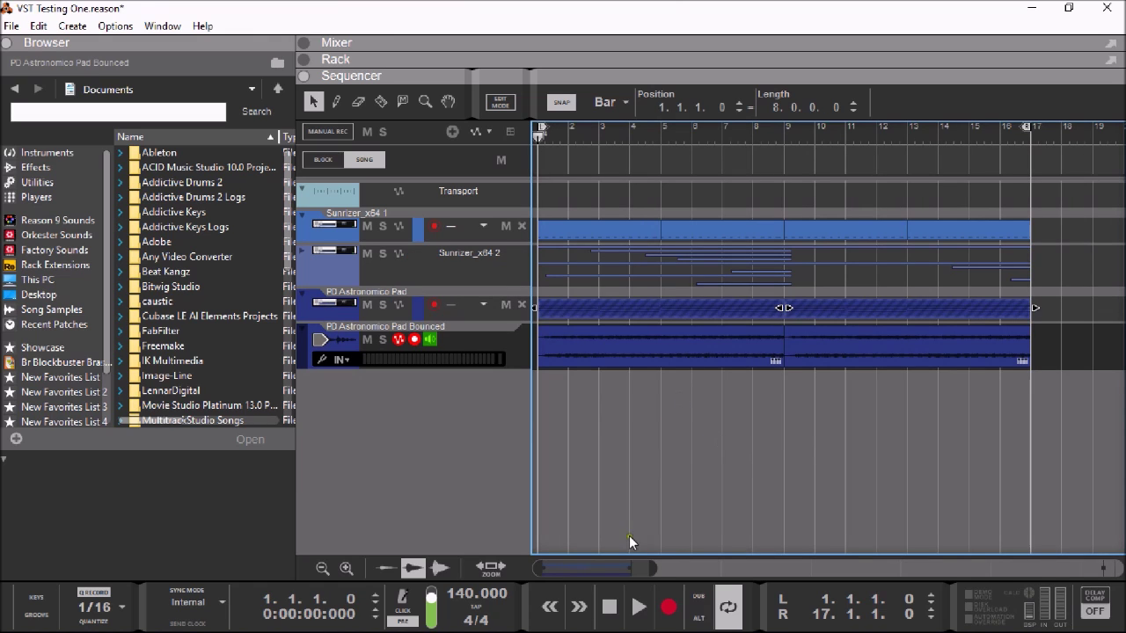
click(688, 452)
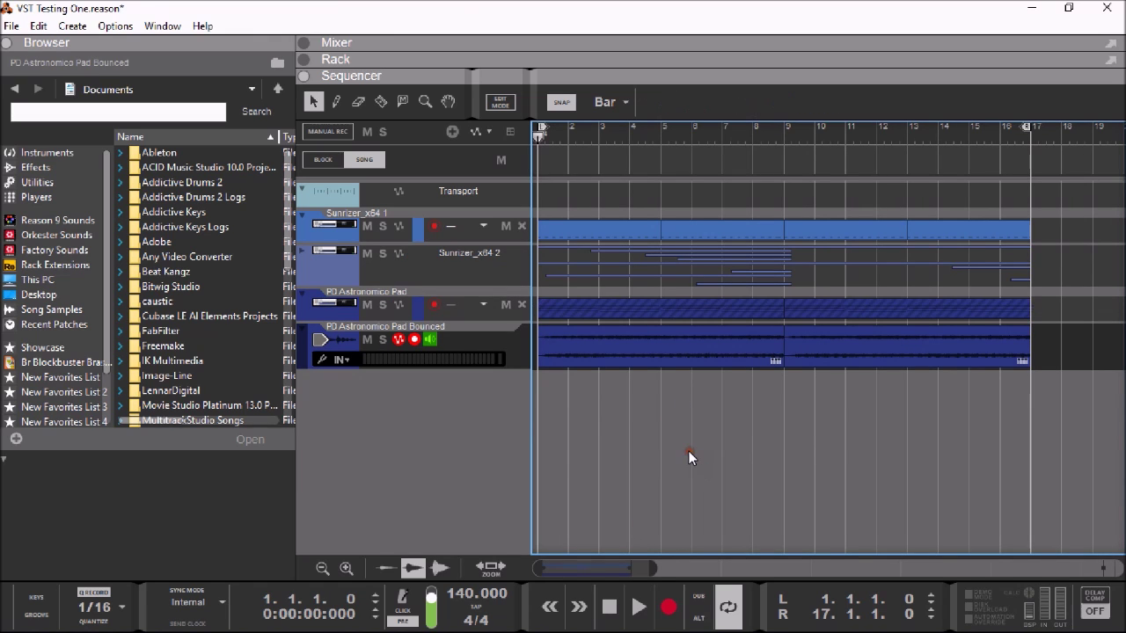
Disarm recording on the PD Astronomico Pad Bounced track, expand its audio track device in the rack, and solo it
click(410, 340)
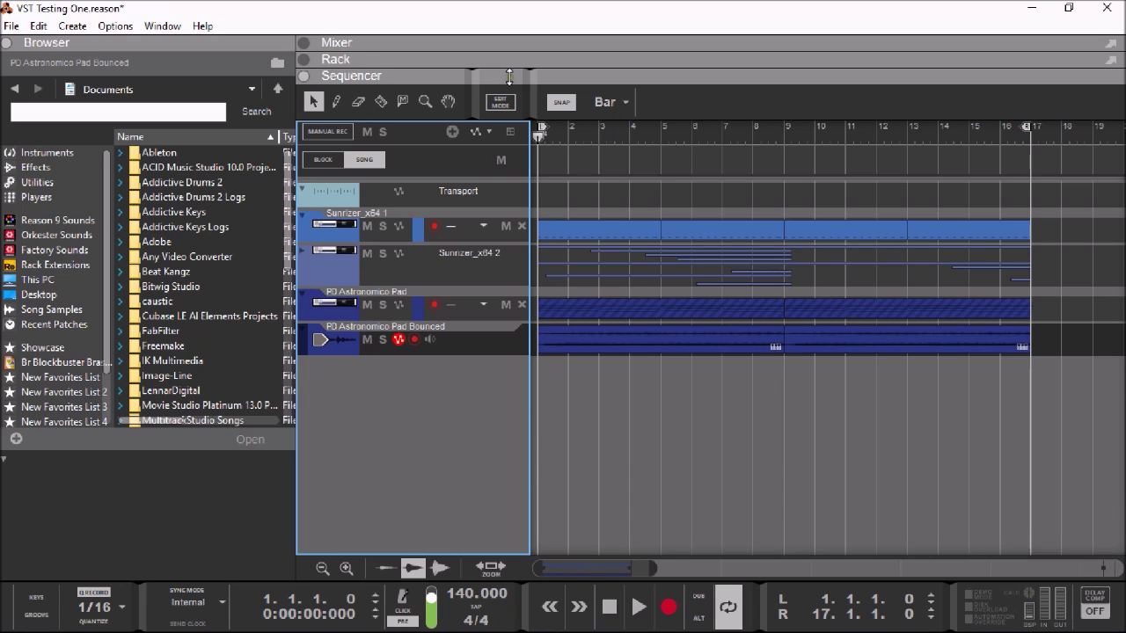
click(304, 59)
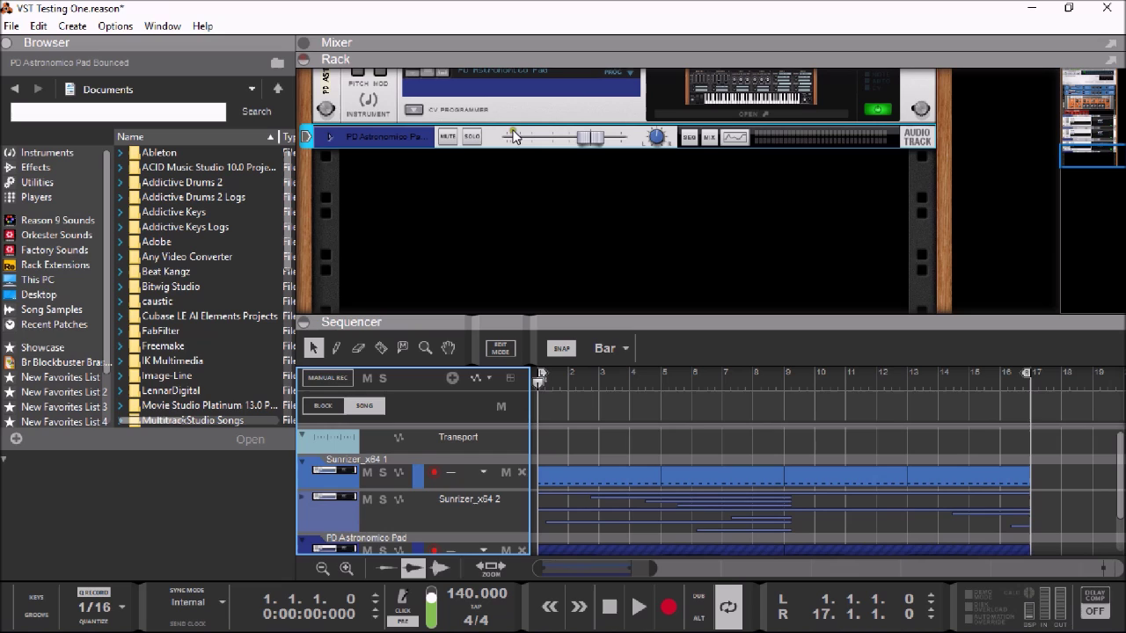
click(329, 136)
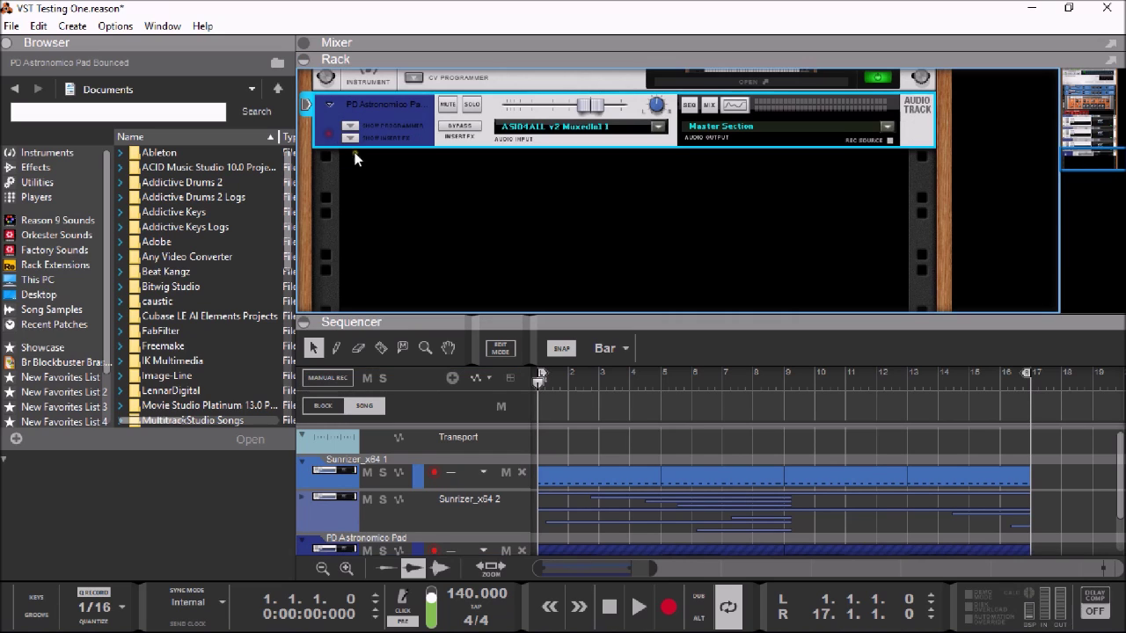
click(473, 105)
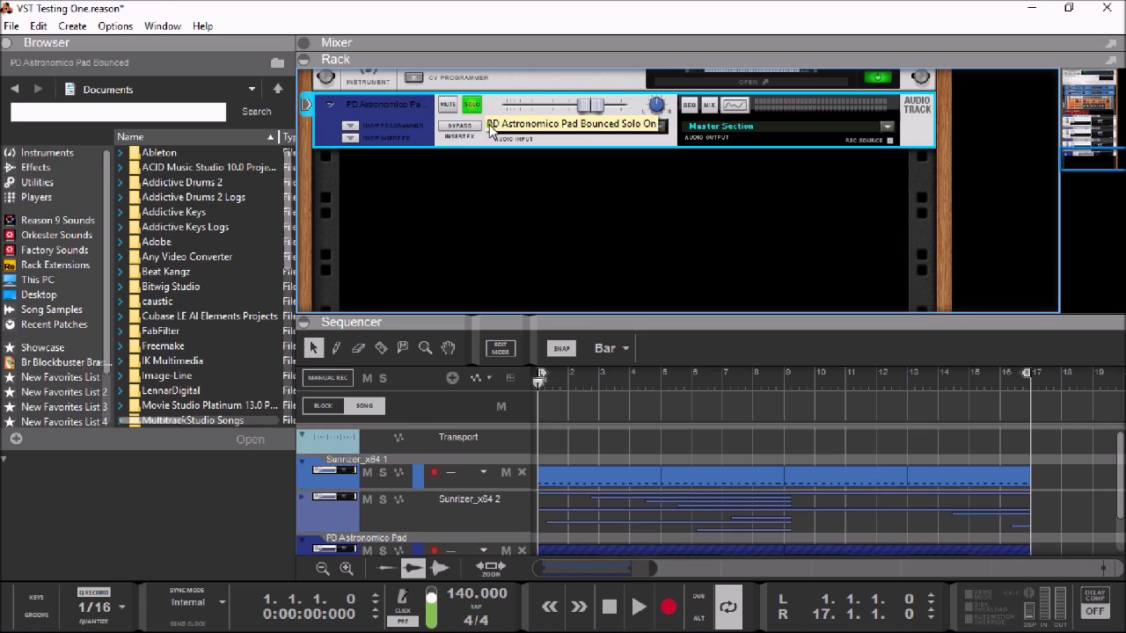
drag(582, 317, 636, 103)
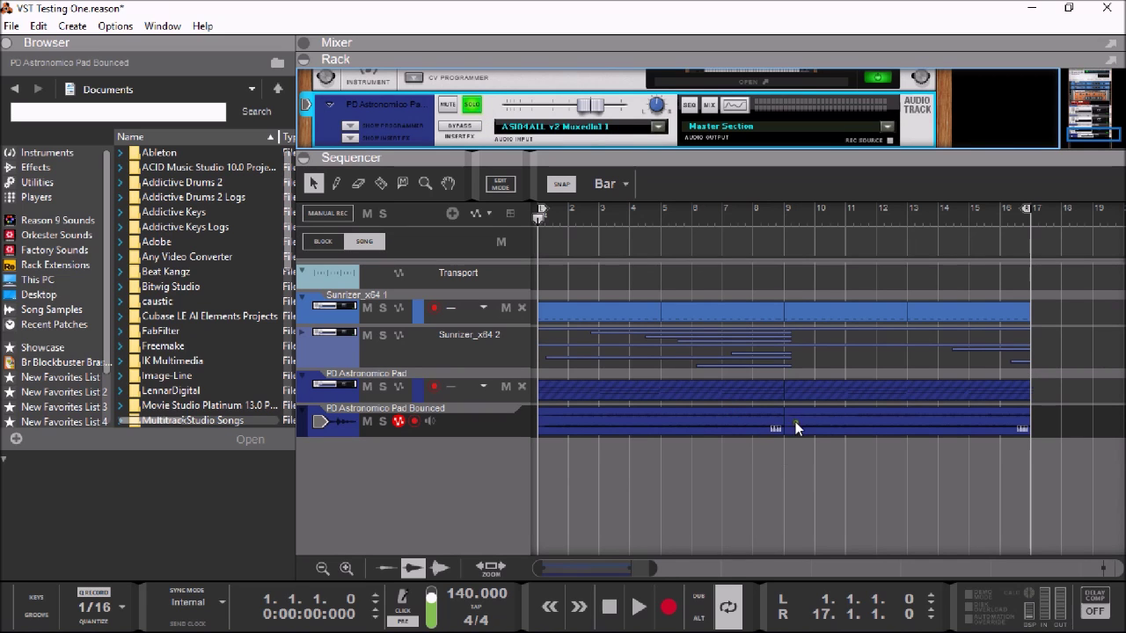
Play the soloed bounced pad audio, stop with the position returned to bar 1, and turn off the track's solo
click(638, 607)
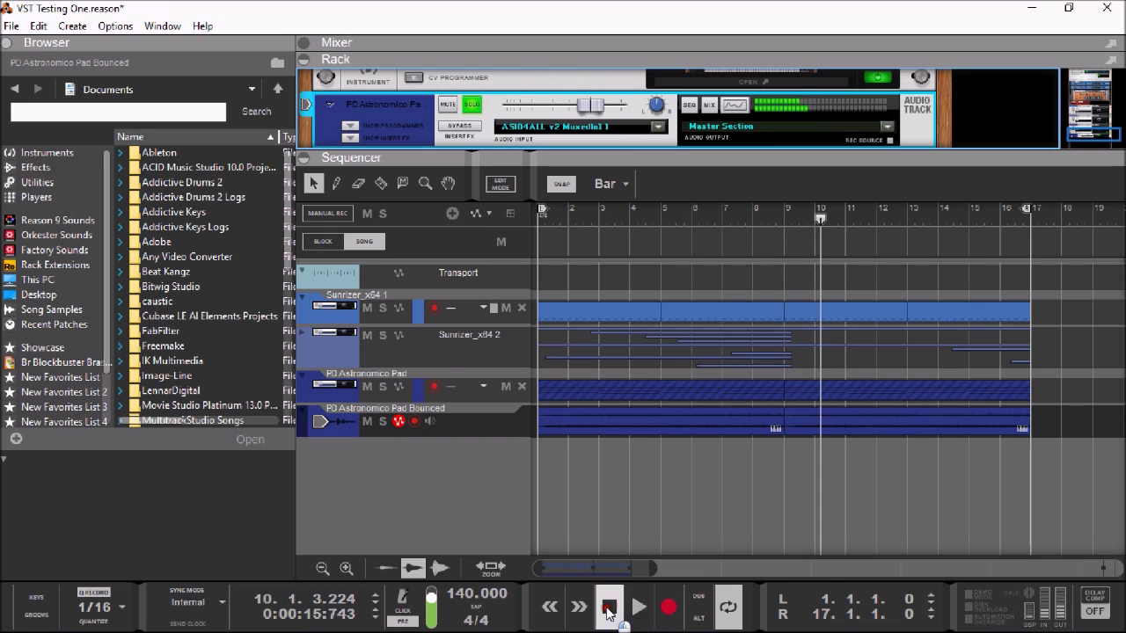
click(608, 608)
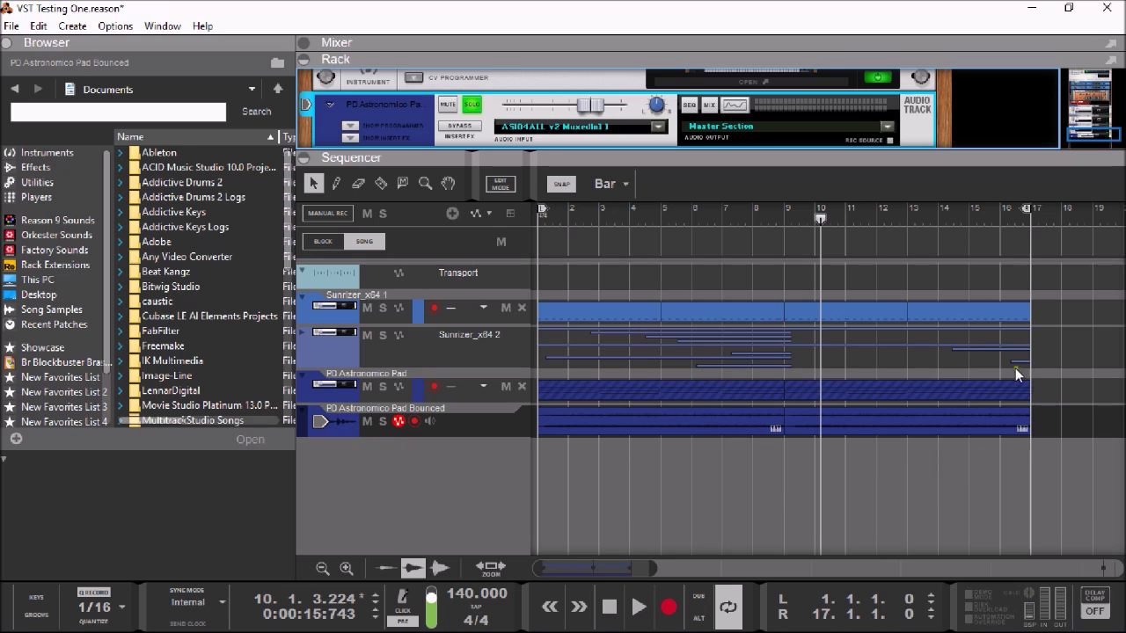
click(609, 607)
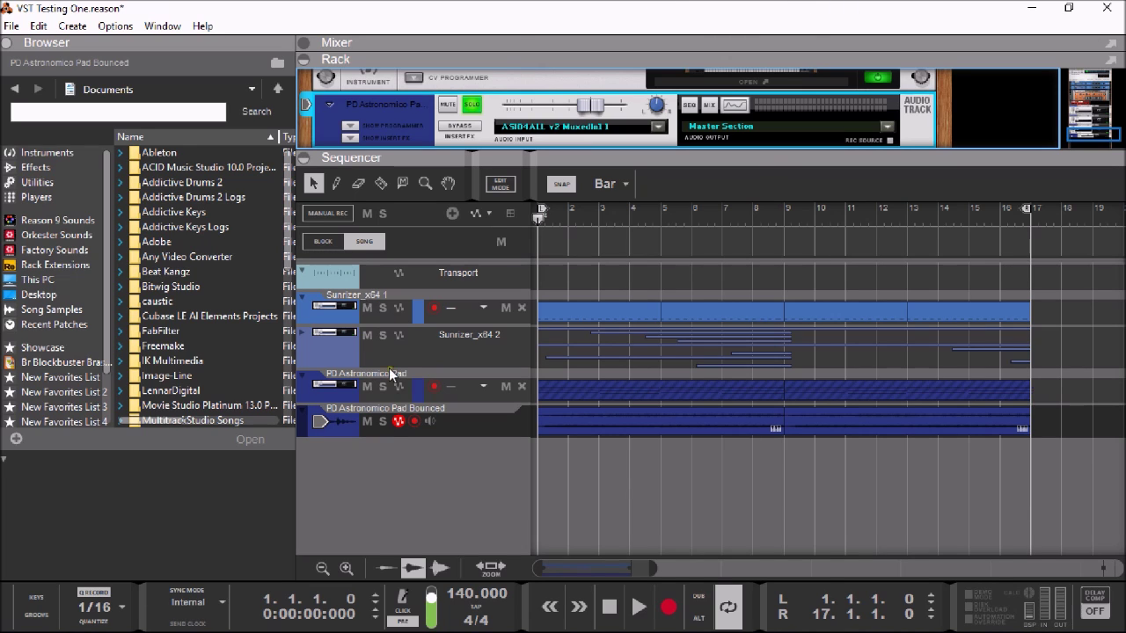
click(474, 105)
Enlarge the rack, and add Sugar Bytes' Looperator from the effects browser to the bounced pad audio track
drag(538, 160, 532, 482)
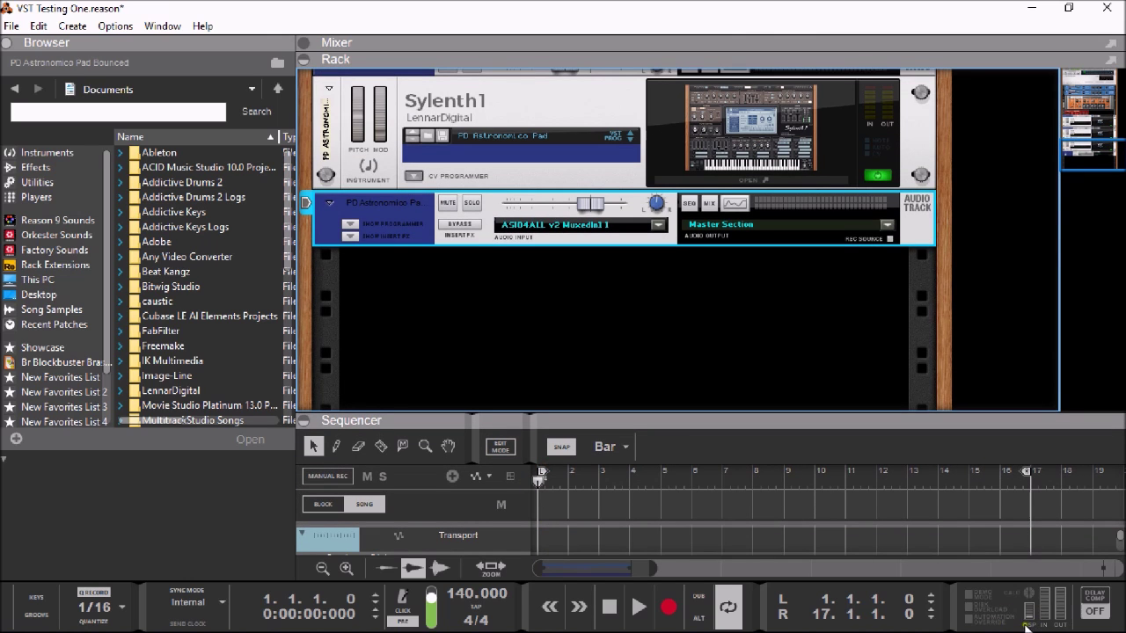
click(35, 167)
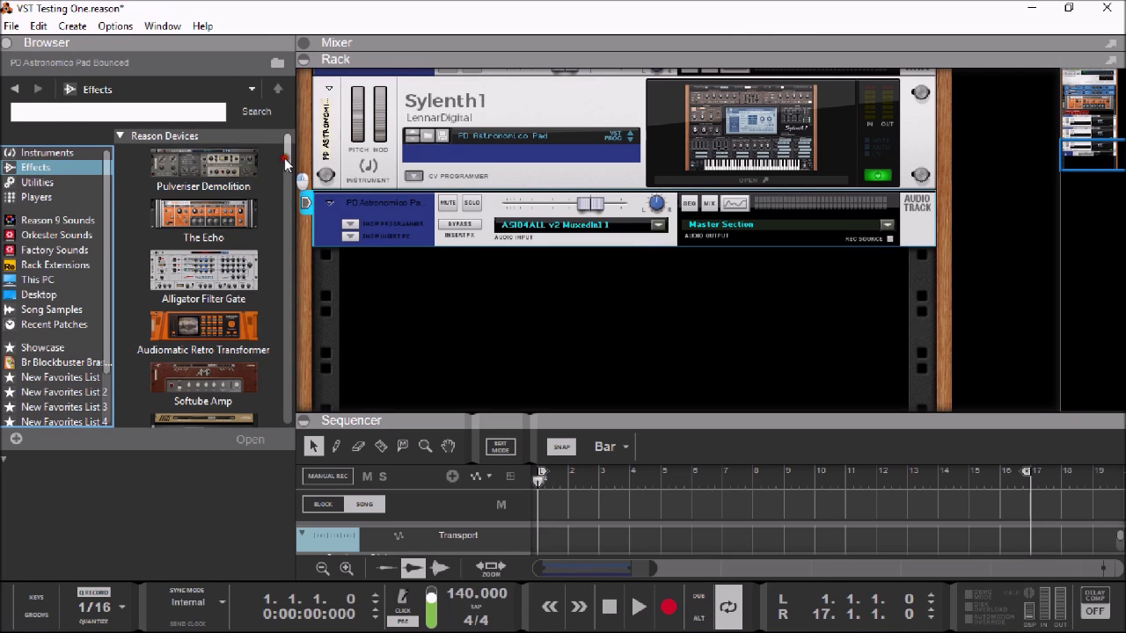
scroll(279, 264, down, 10)
drag(282, 306, 294, 429)
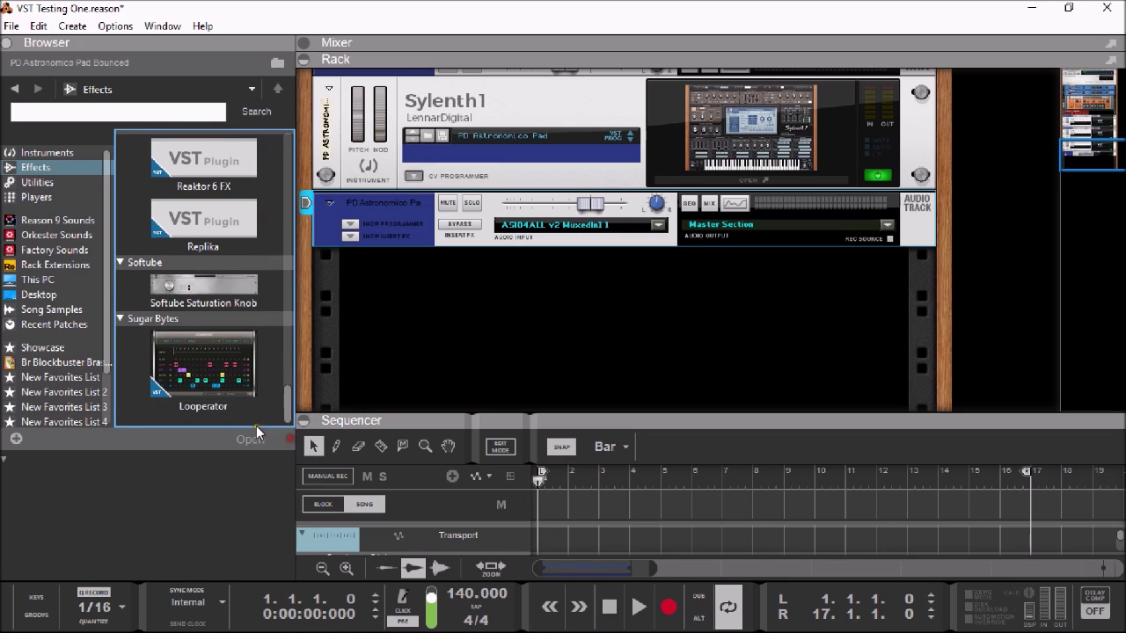
click(151, 366)
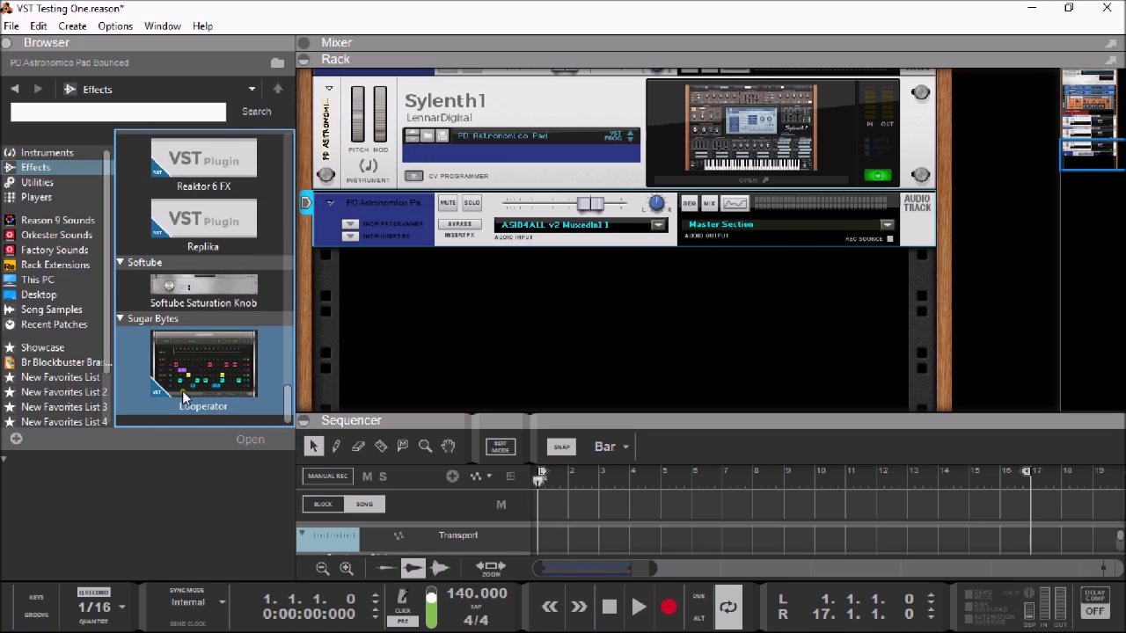
mouse_move(197, 376)
mouse_down()
mouse_move(573, 357)
mouse_move(623, 331)
mouse_up()
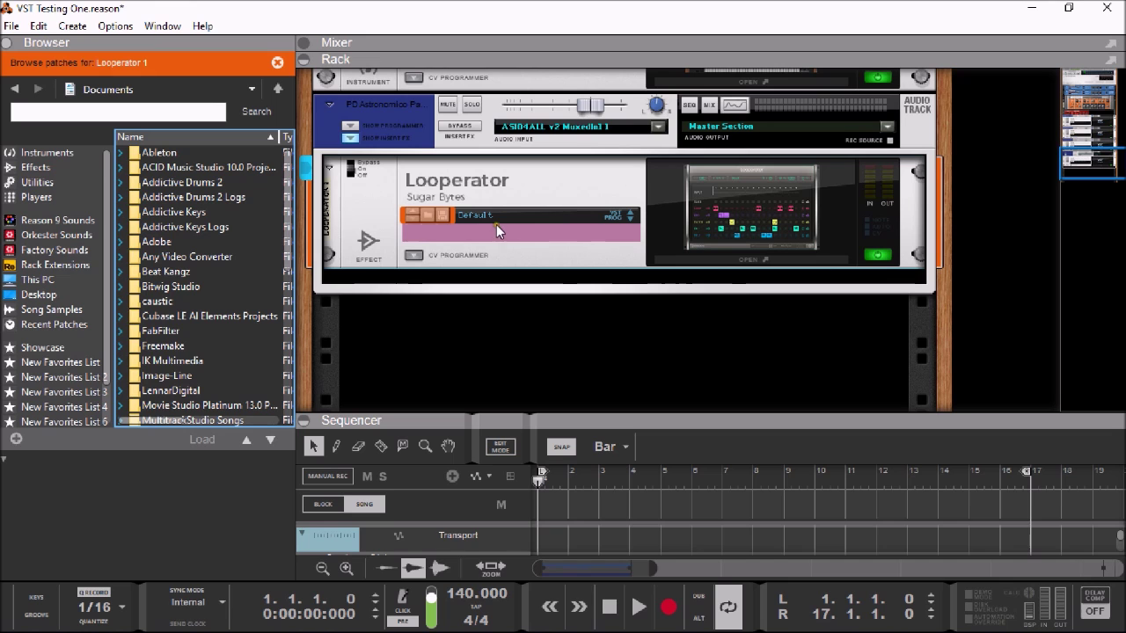
Load the Filter And TapeStop preset from Looperator's Stutter folder, and close the plugin window
click(752, 260)
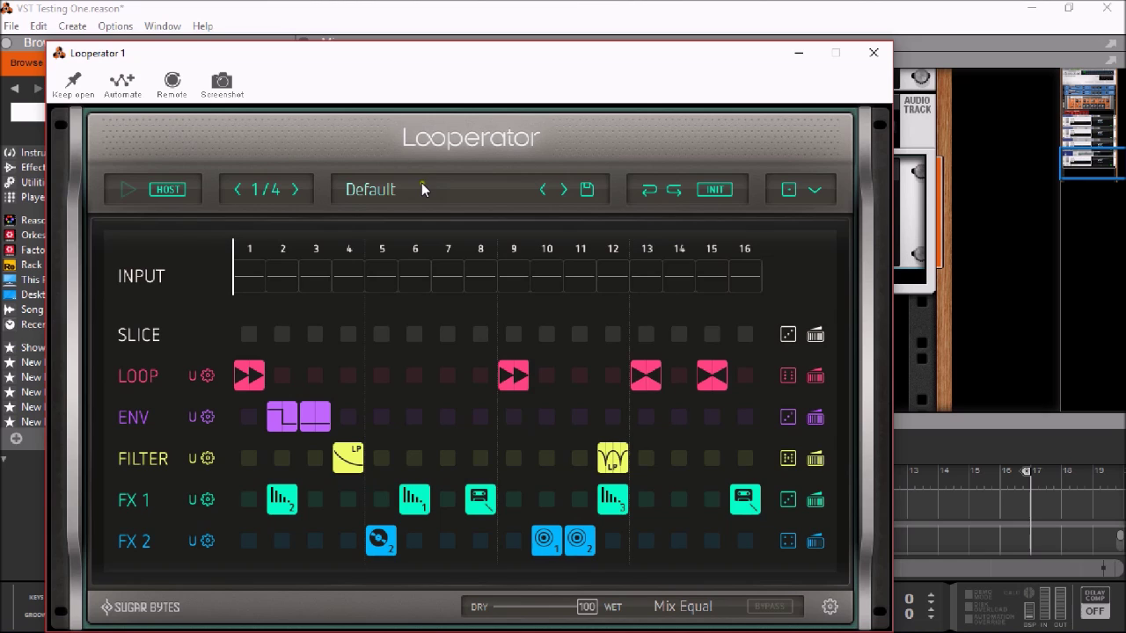
click(421, 184)
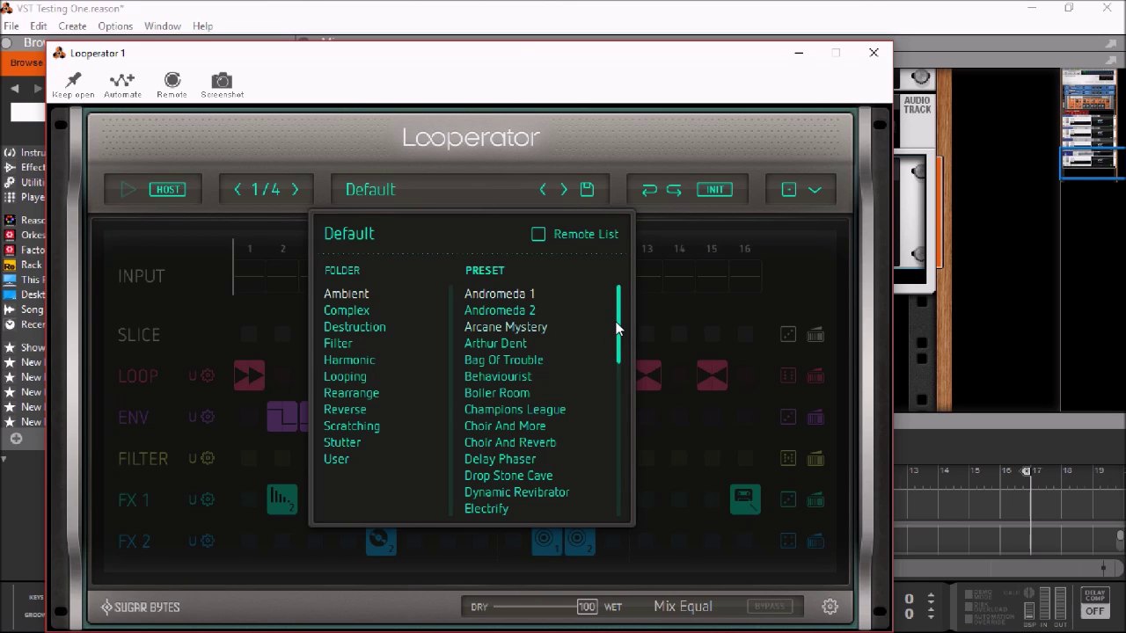
click(336, 443)
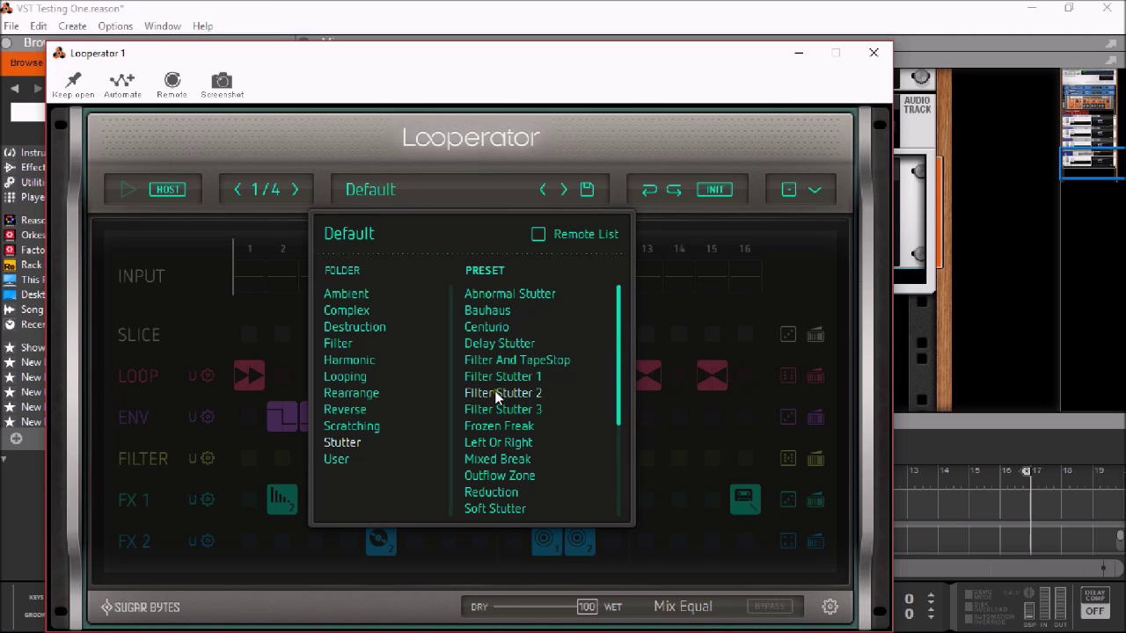
click(504, 361)
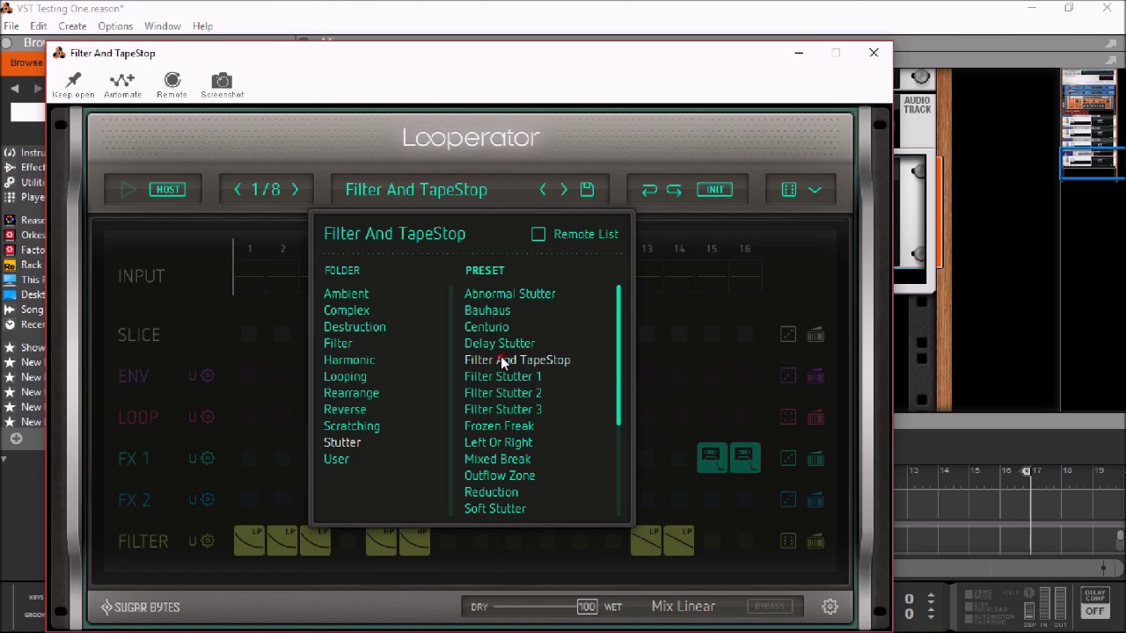
click(872, 58)
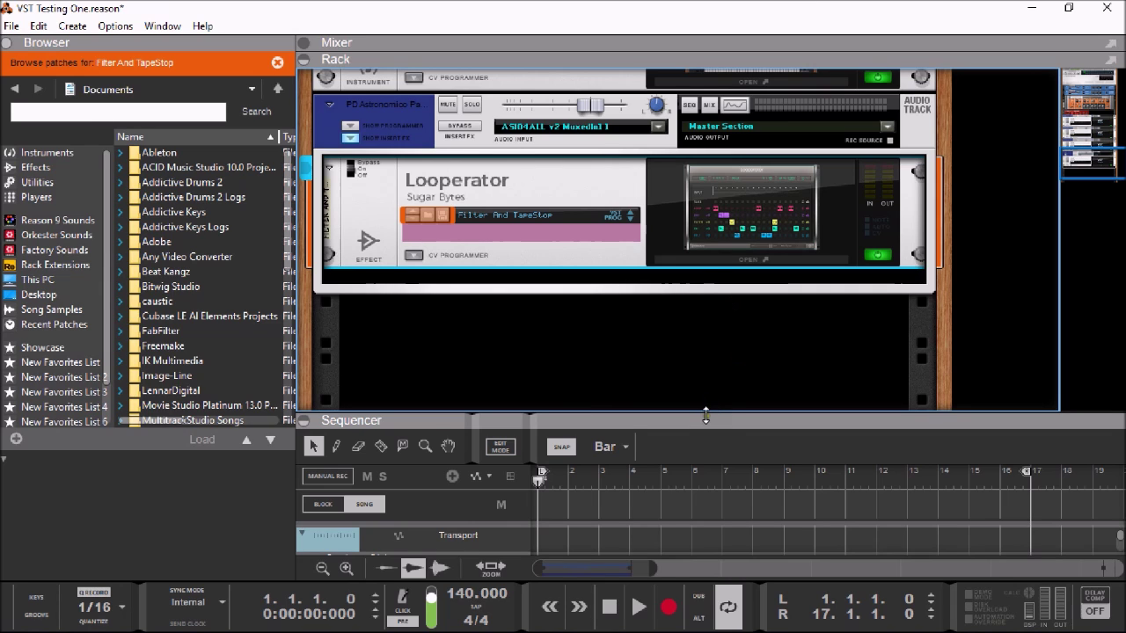
Enlarge the sequencer with a strip of the rack kept visible, play the arrangement, and stop with the position returned to bar 1
drag(705, 417, 671, 13)
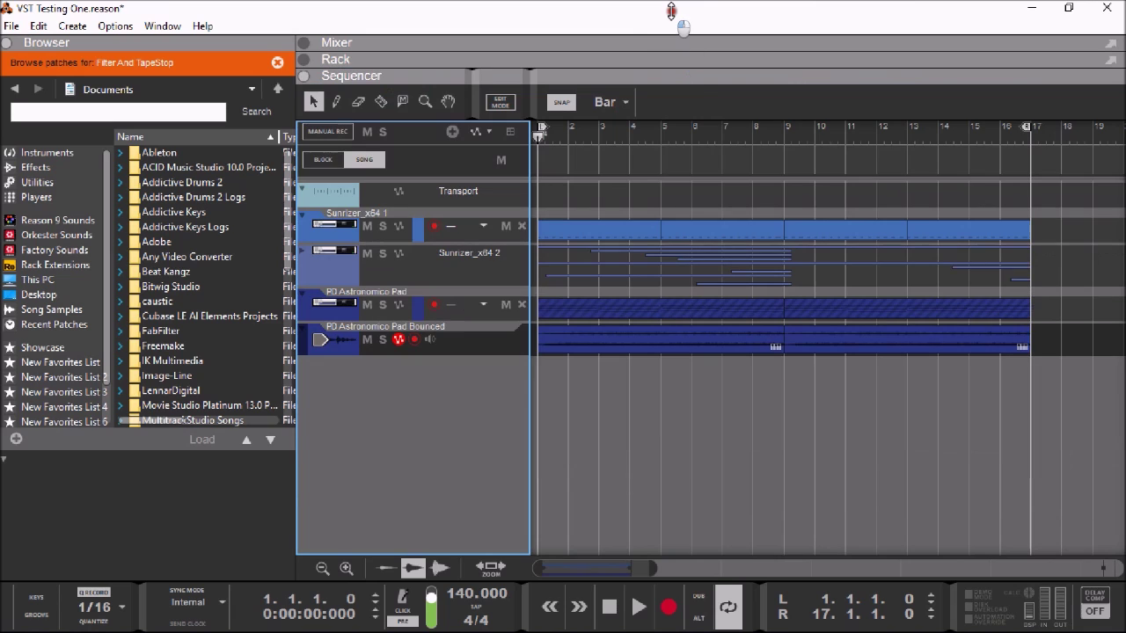
drag(695, 80, 707, 164)
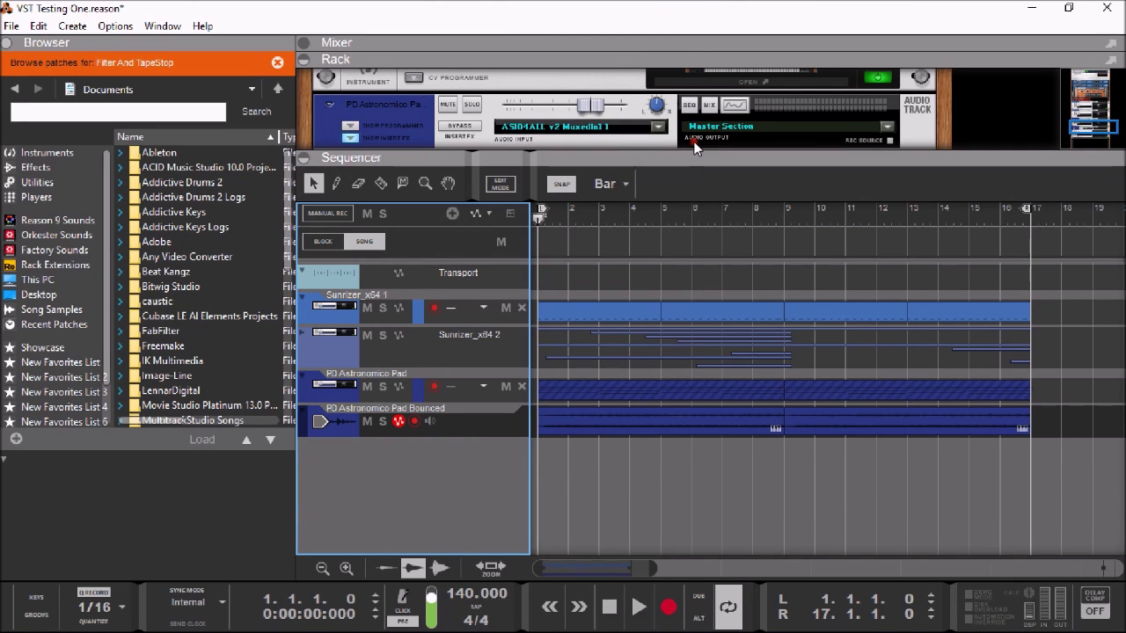
click(623, 608)
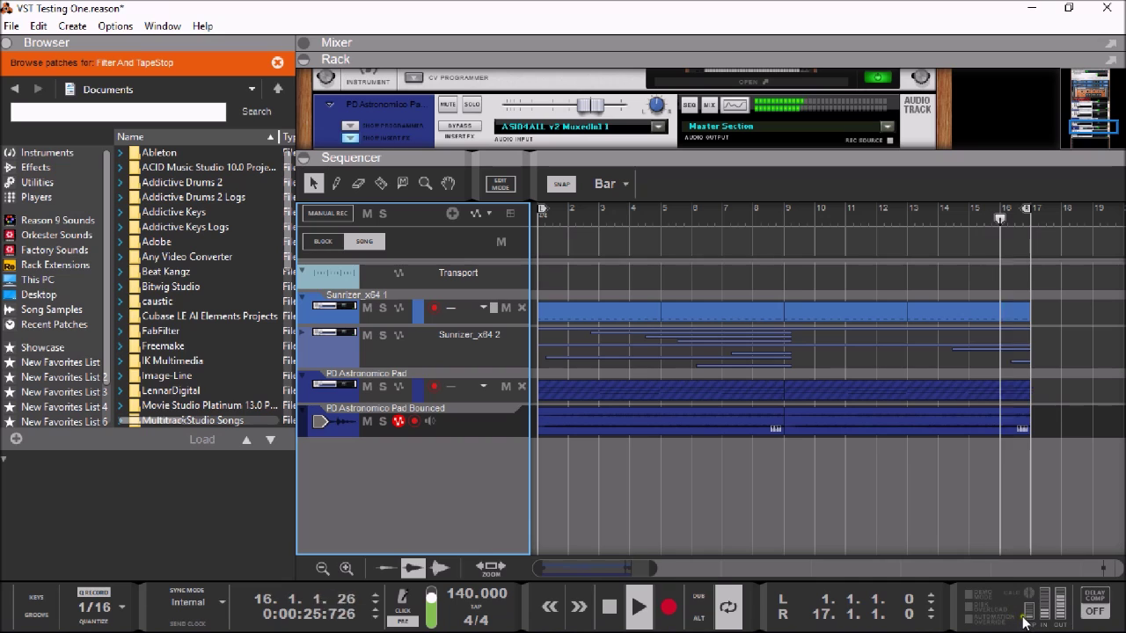
double_click(605, 603)
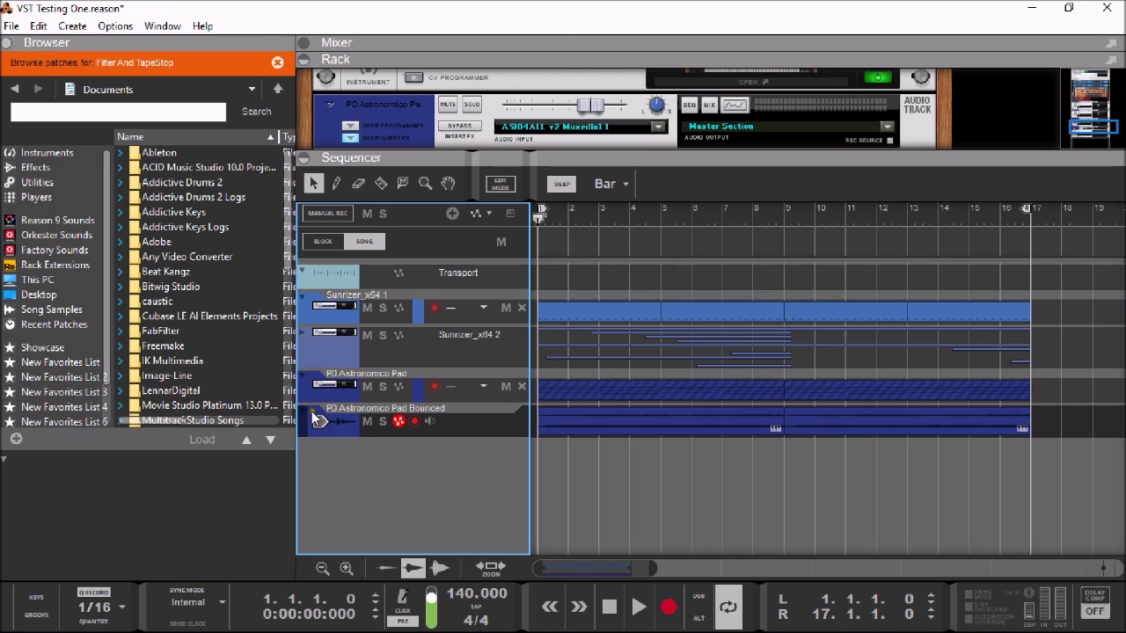
Set the track color of PD Astronomico Pad Bounced to Red and that of Sunrizer_x64 2 to Lemon
right_click(344, 427)
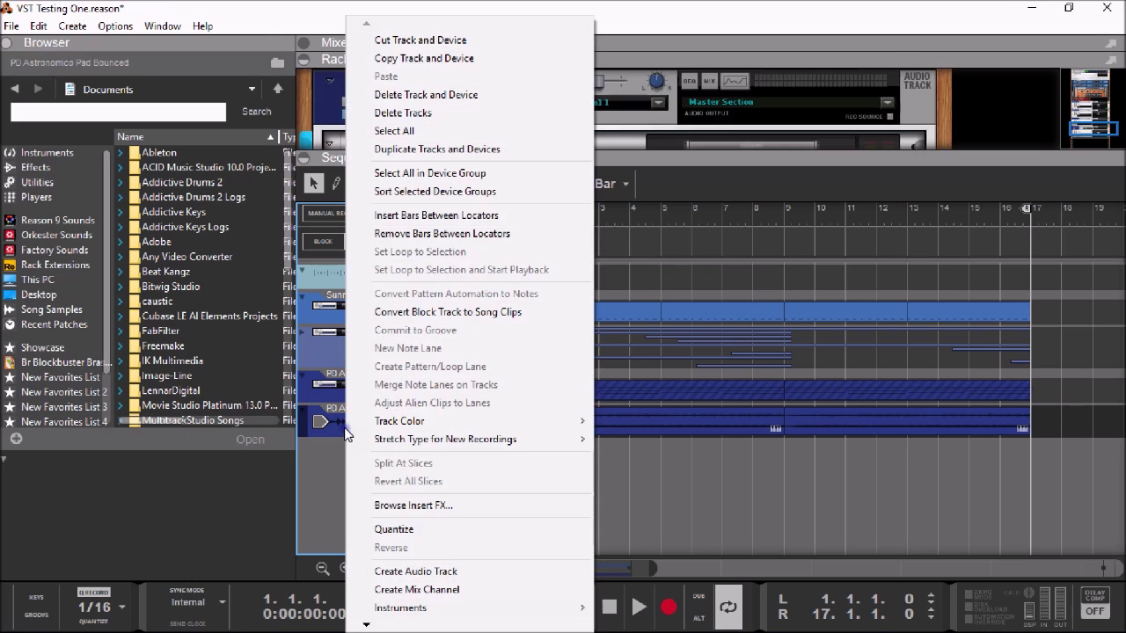
mouse_move(398, 422)
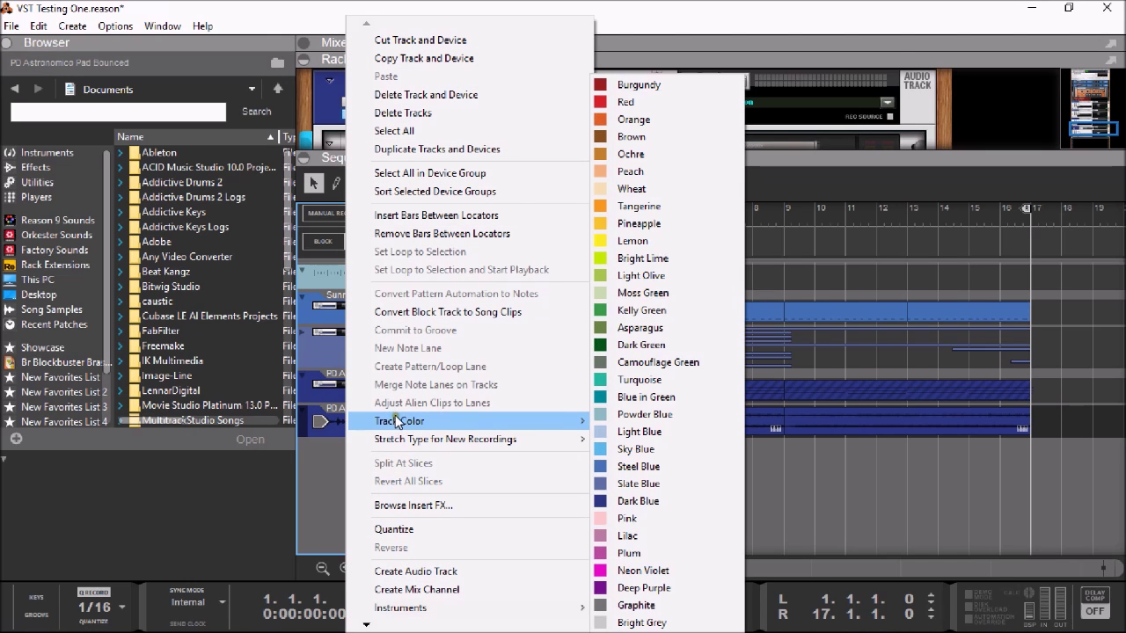
click(615, 104)
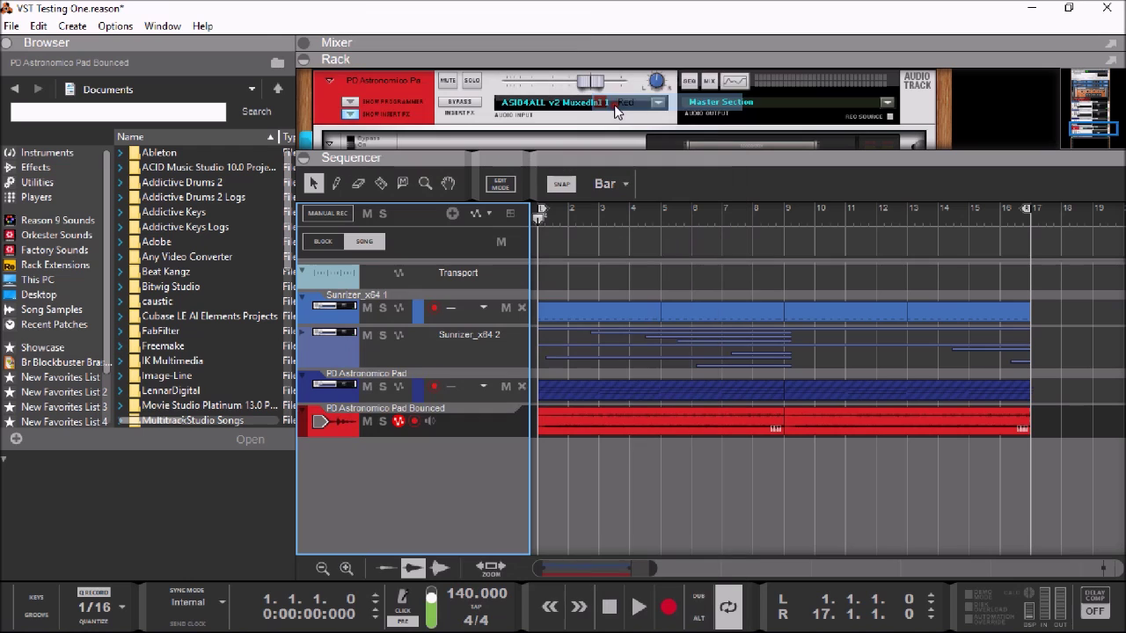
right_click(346, 355)
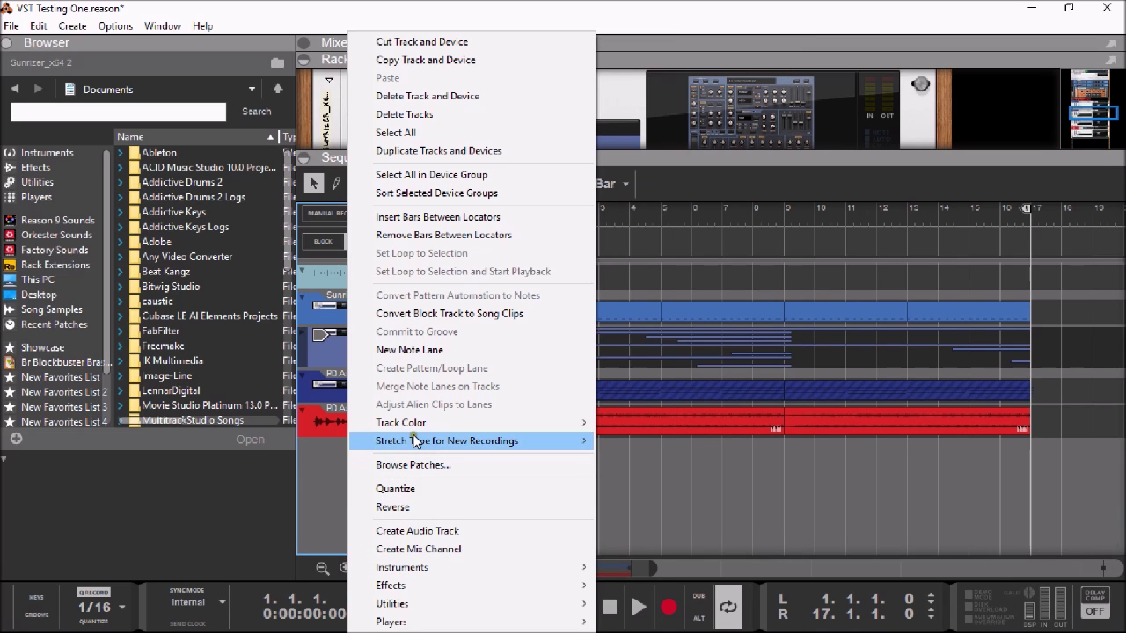
mouse_move(416, 426)
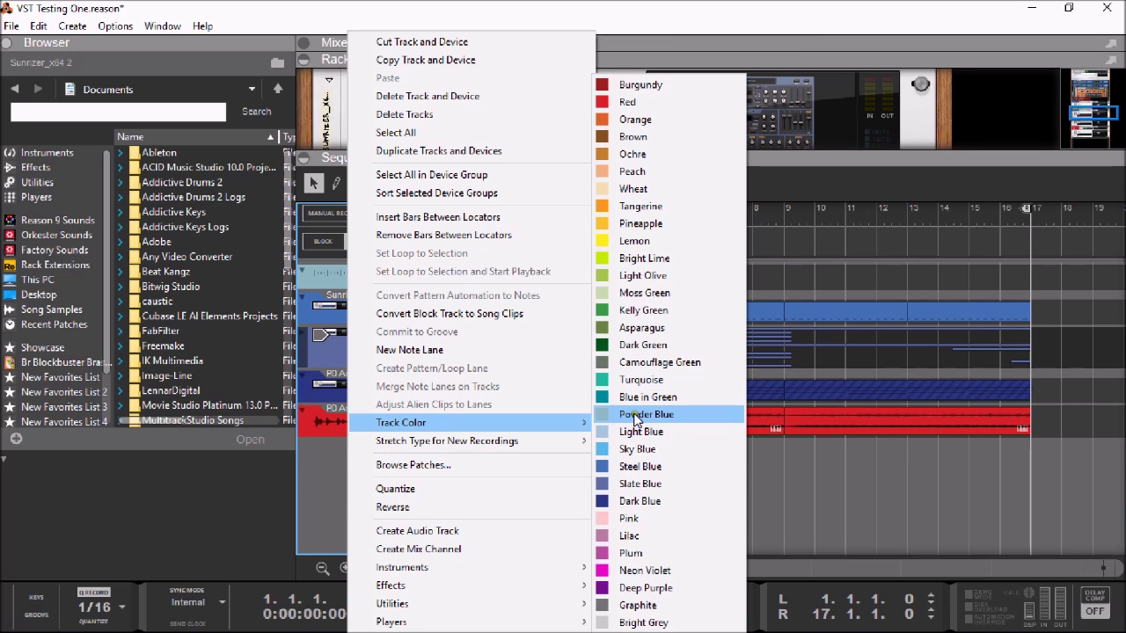
click(655, 243)
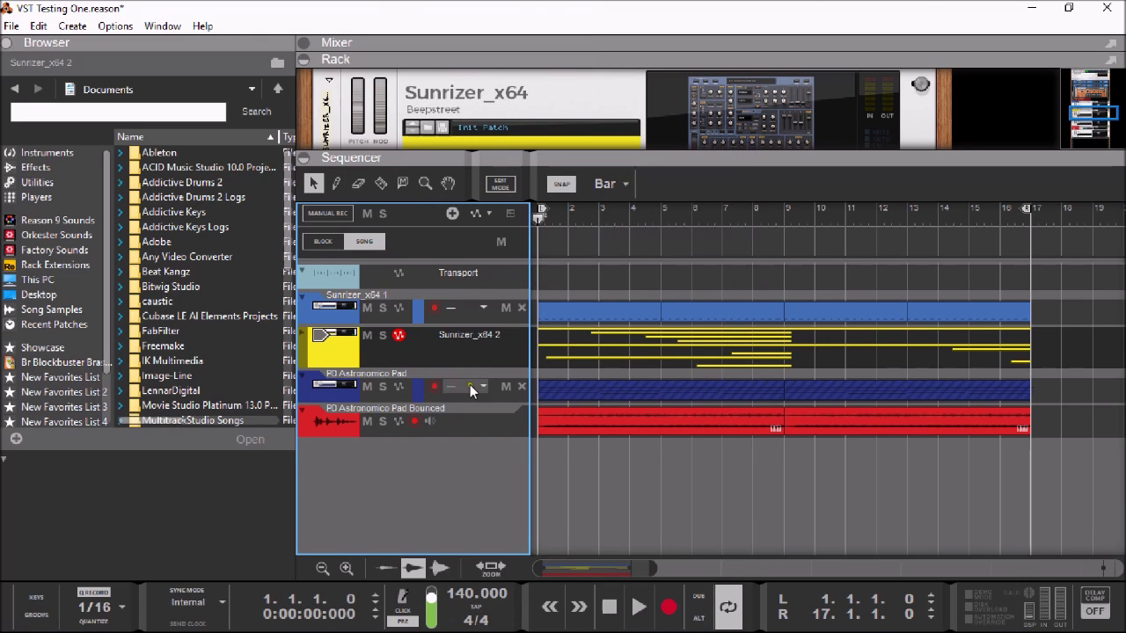
Set the track color of the original PD Astronomico Pad track to Graphite
right_click(354, 400)
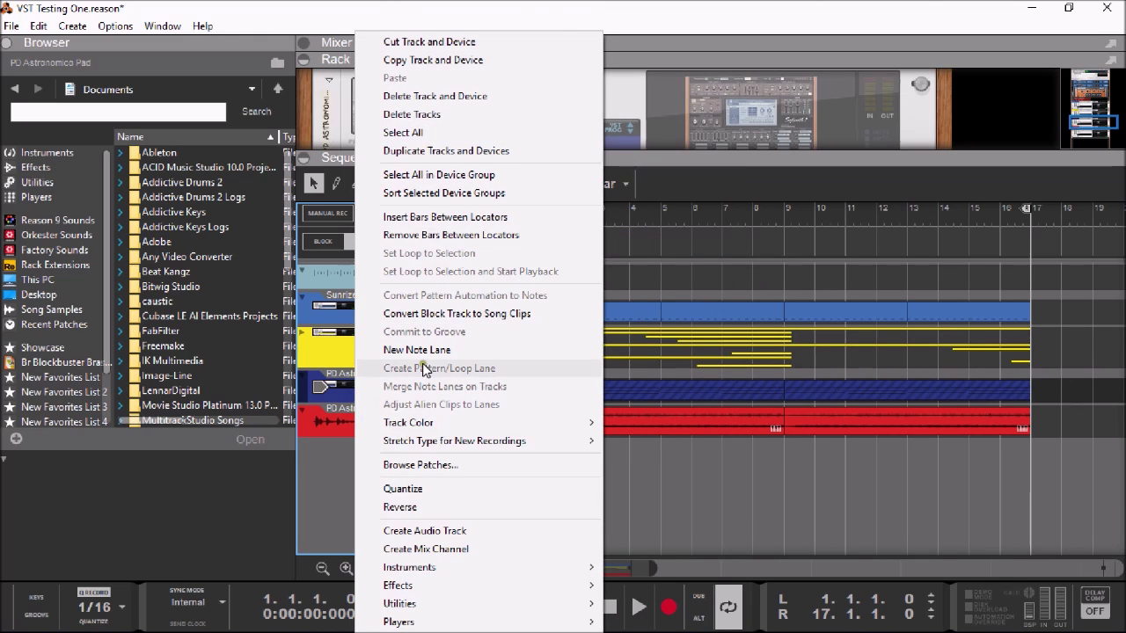
mouse_move(436, 426)
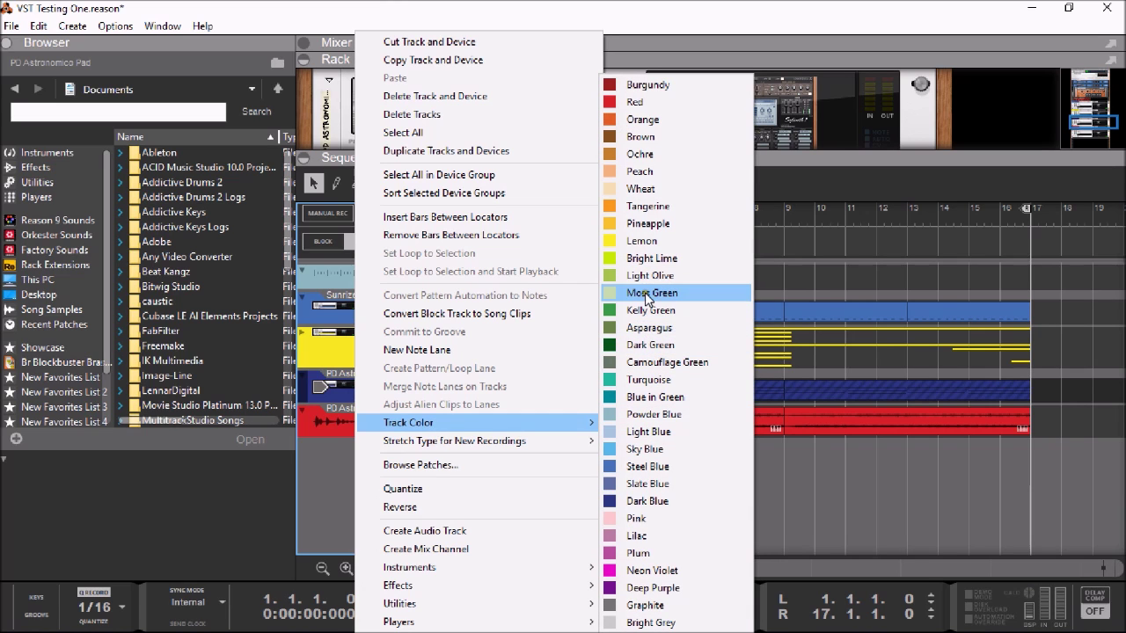
click(645, 606)
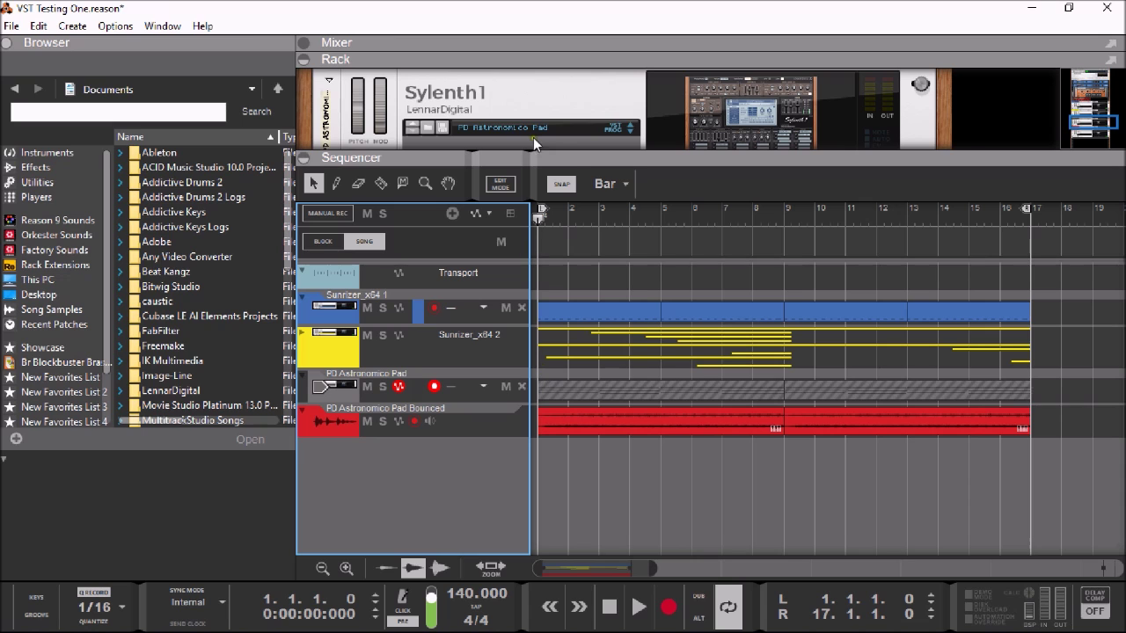
Add Beepstreet's Dagger from the instruments browser as a new track, and enlarge the rack to show the device
drag(633, 157, 632, 185)
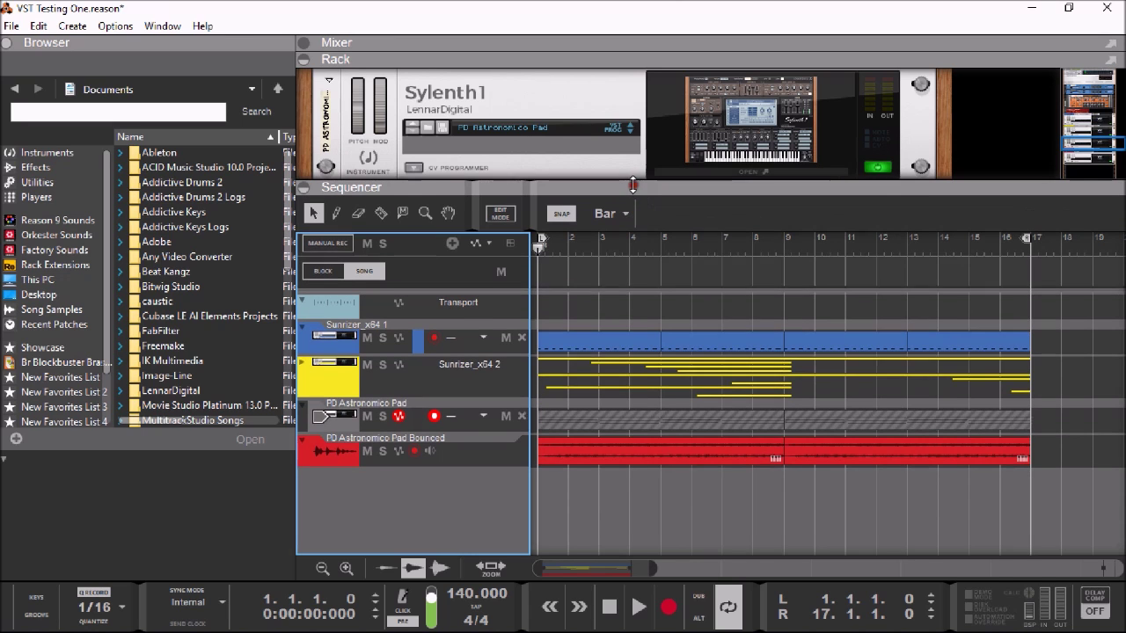
click(29, 152)
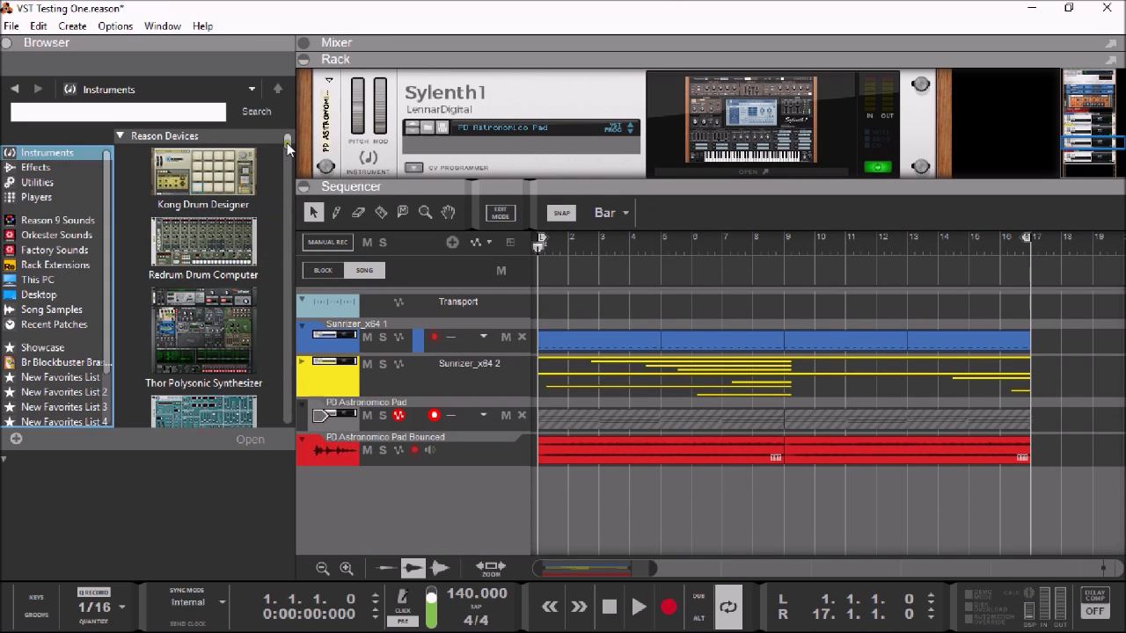
drag(288, 143, 319, 274)
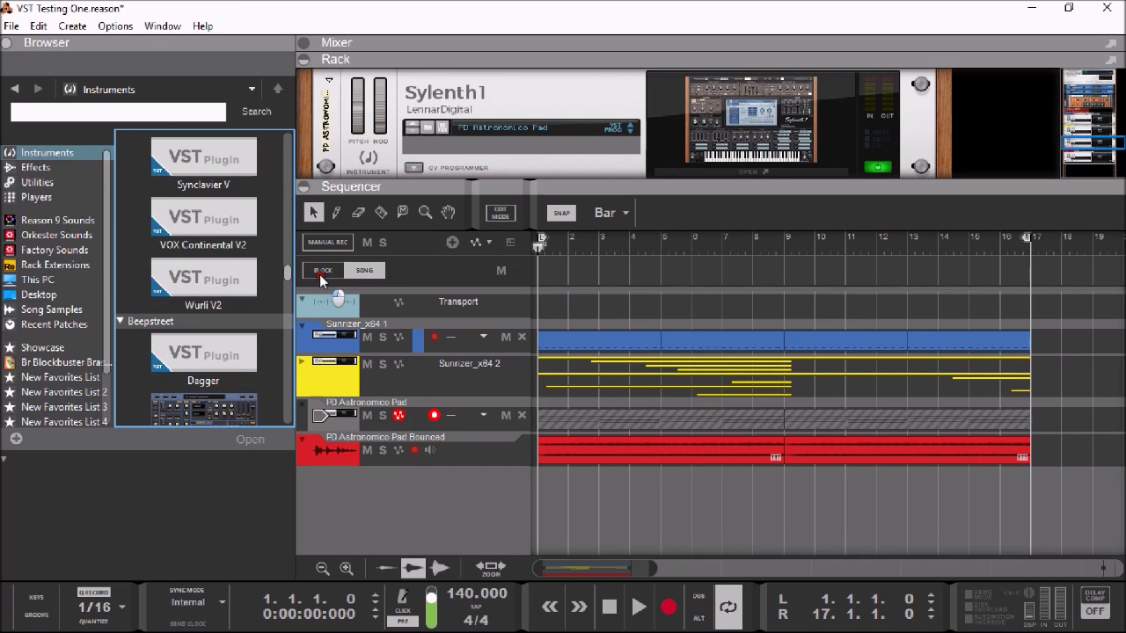
drag(203, 357, 433, 523)
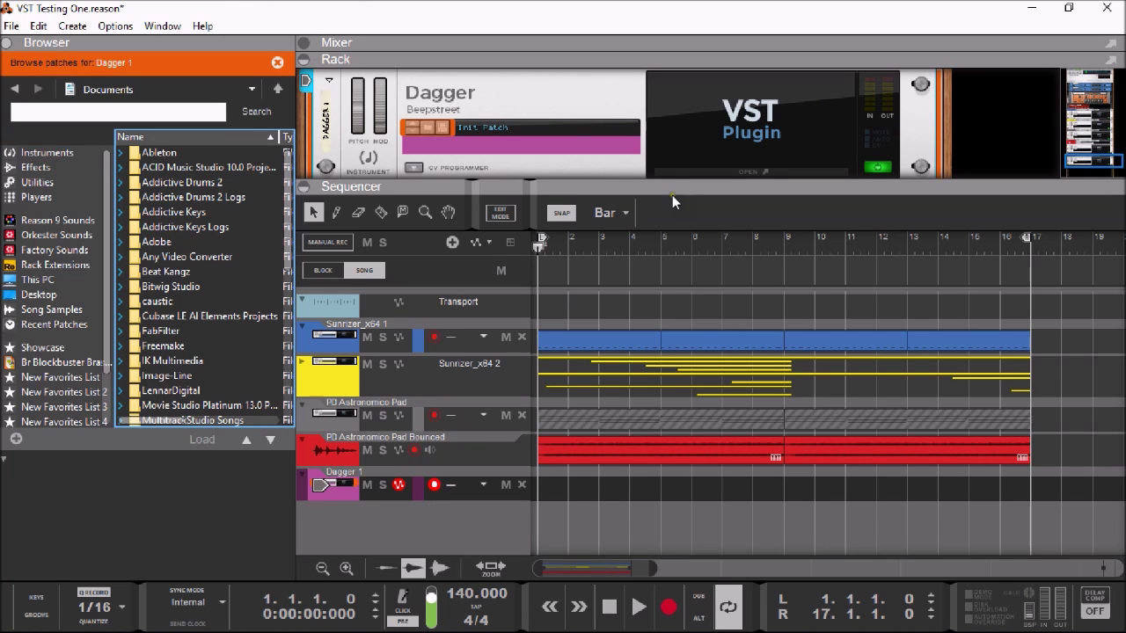
drag(671, 185, 644, 541)
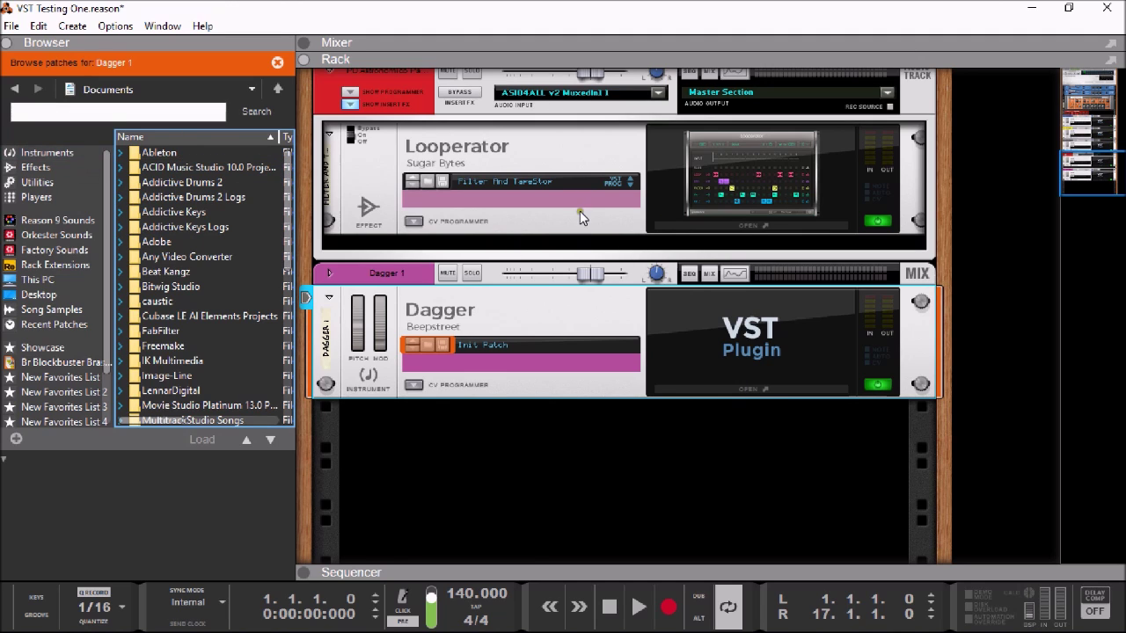
Try out Dagger in its plugin window, lower the Dagger 1 mix channel level, and close the window
click(747, 388)
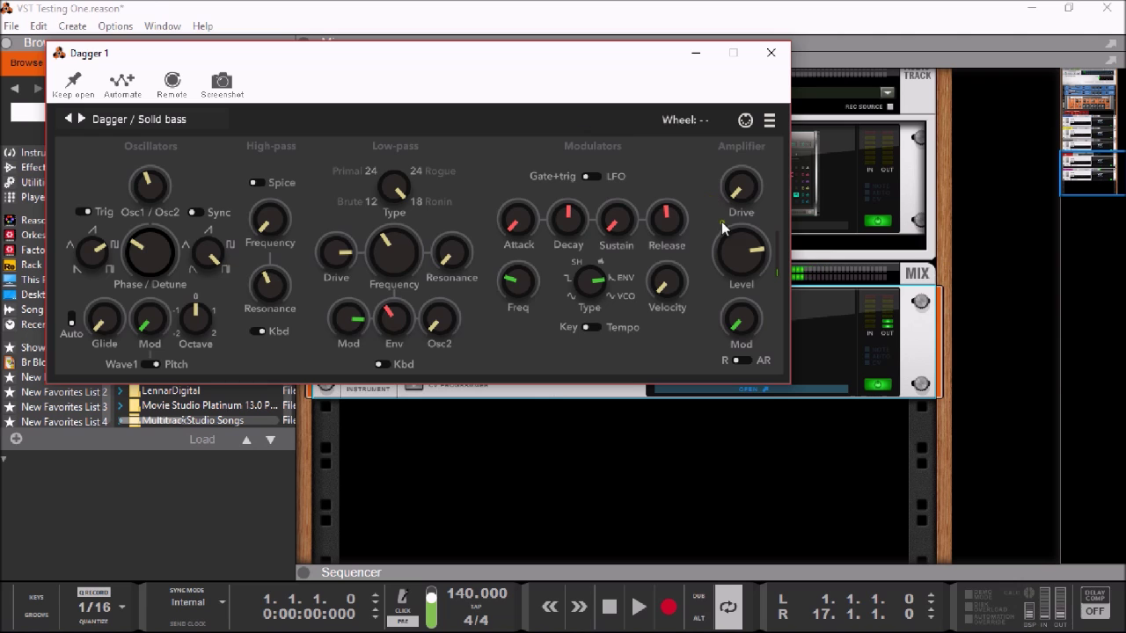
drag(624, 53, 714, 402)
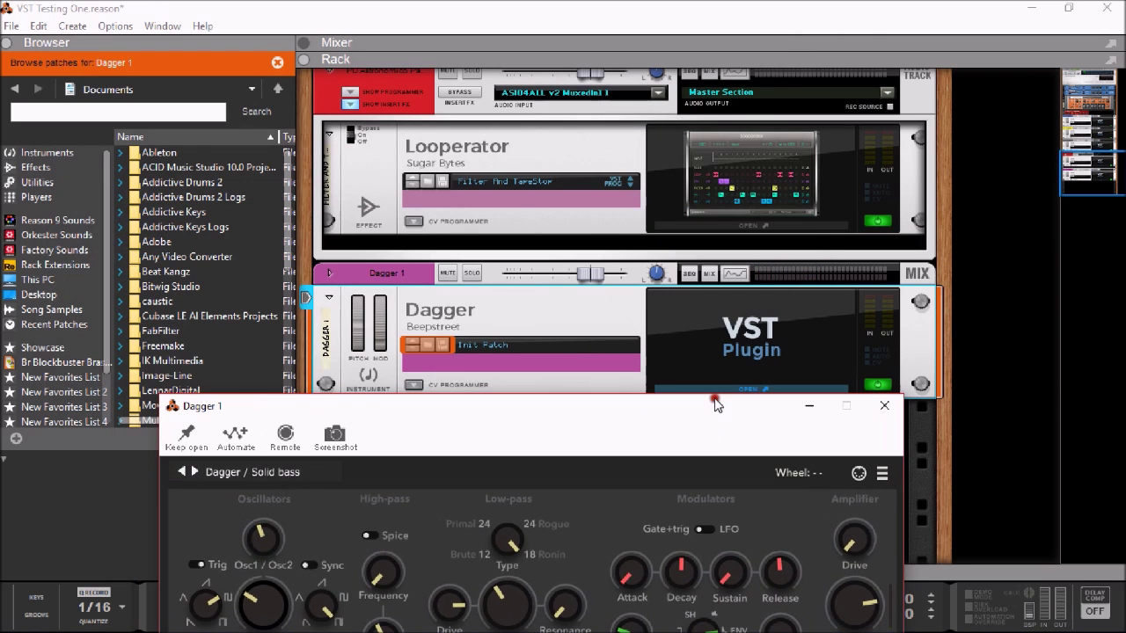
drag(593, 273, 571, 272)
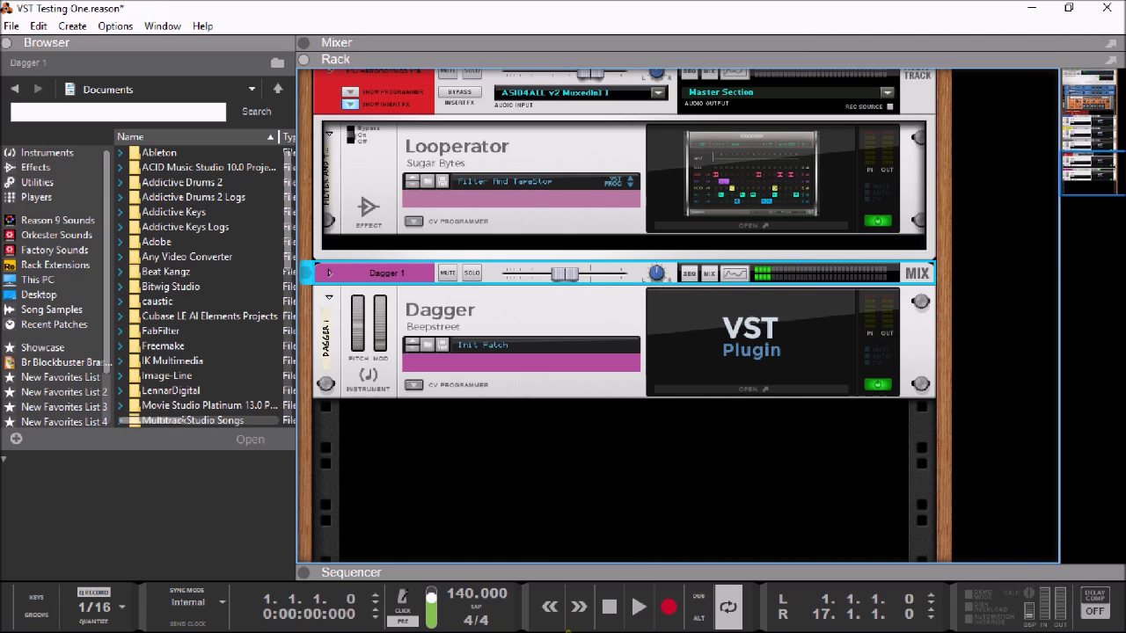
click(733, 392)
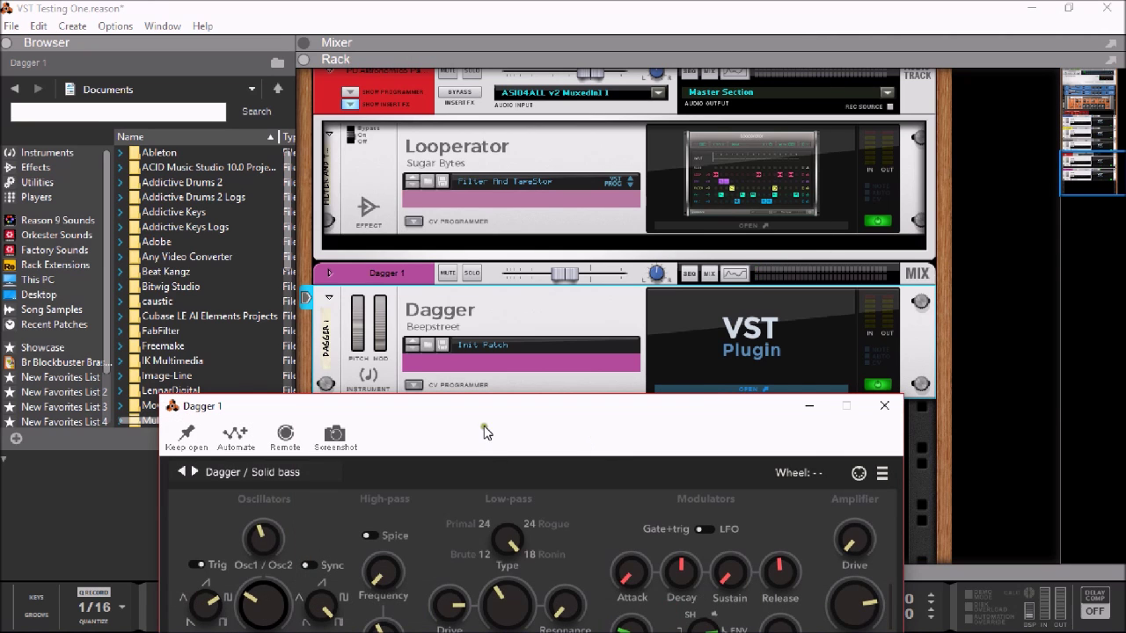
drag(483, 417, 476, 170)
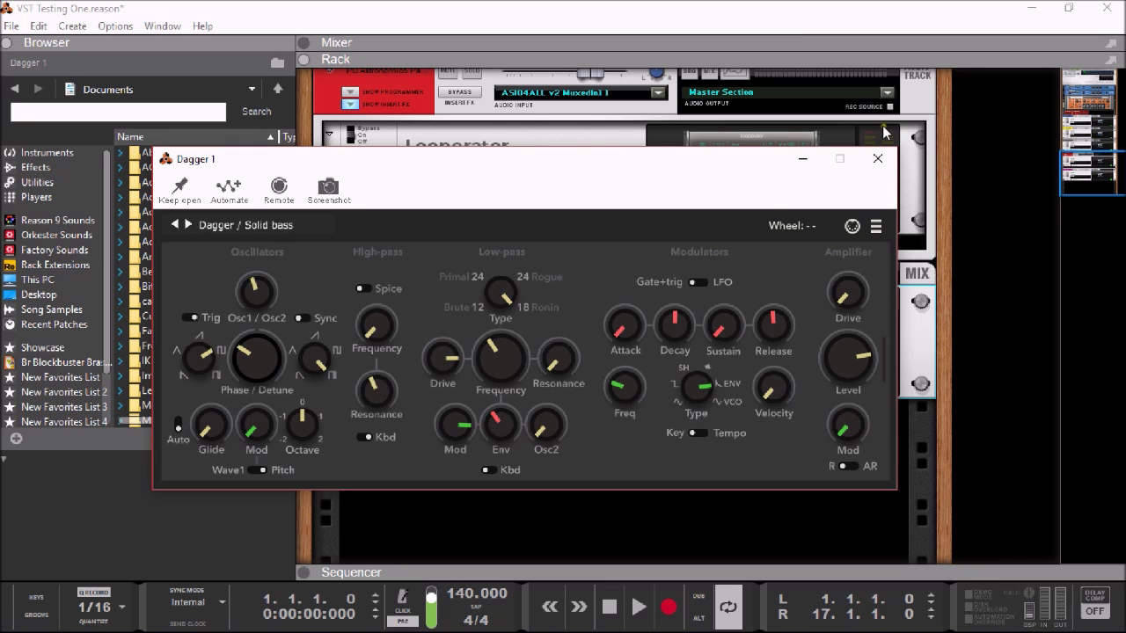
click(877, 158)
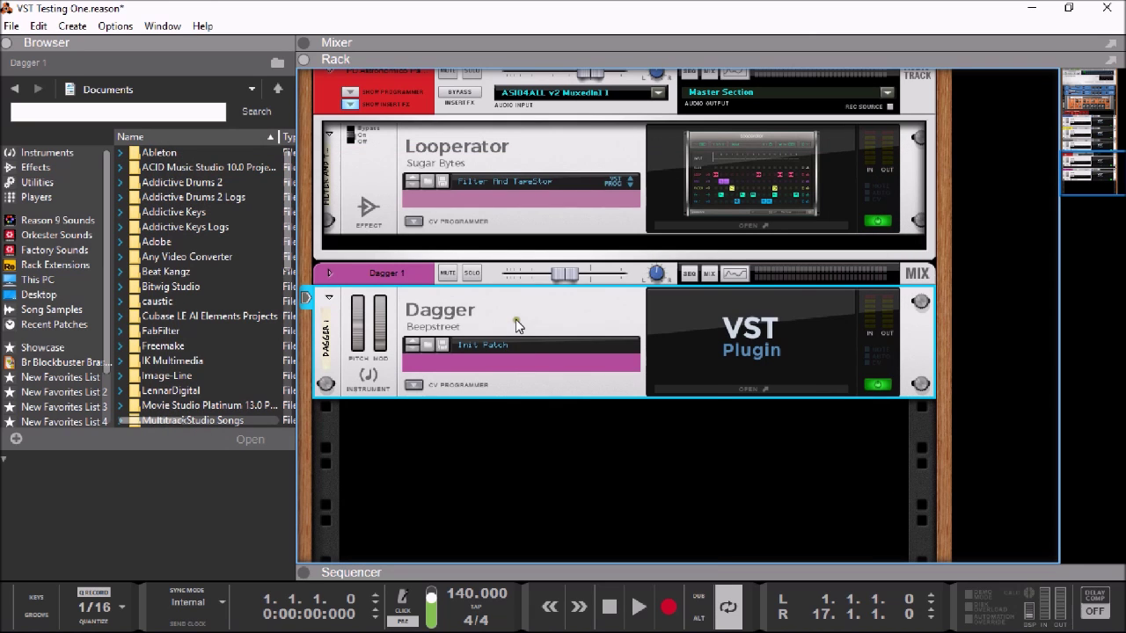
Delete the Dagger device together with its track
right_click(515, 323)
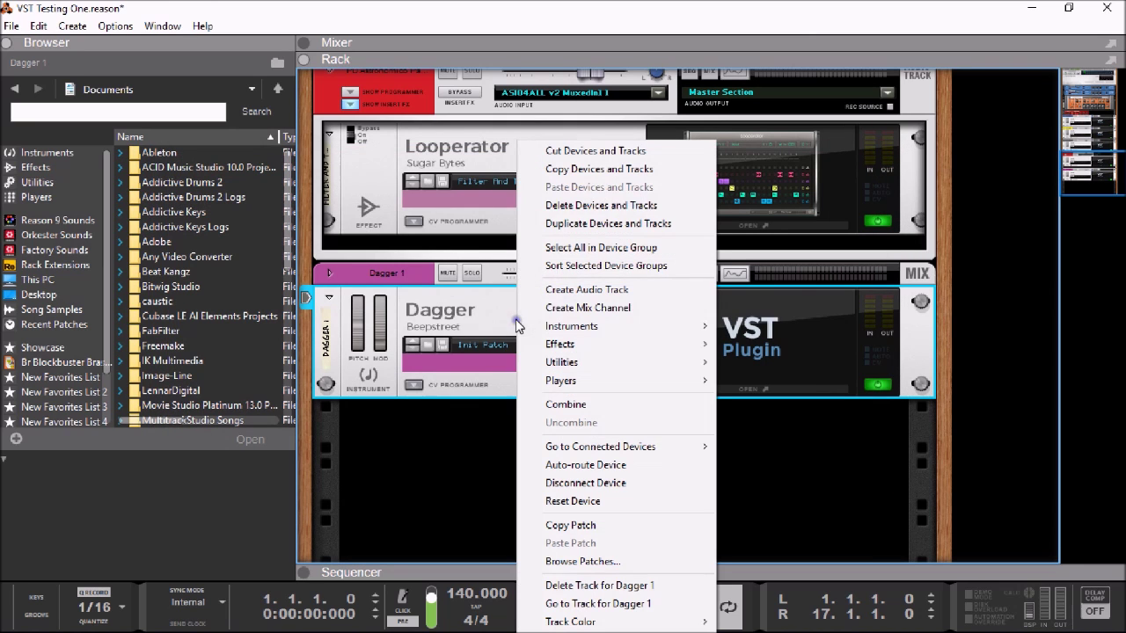
click(586, 209)
click(458, 357)
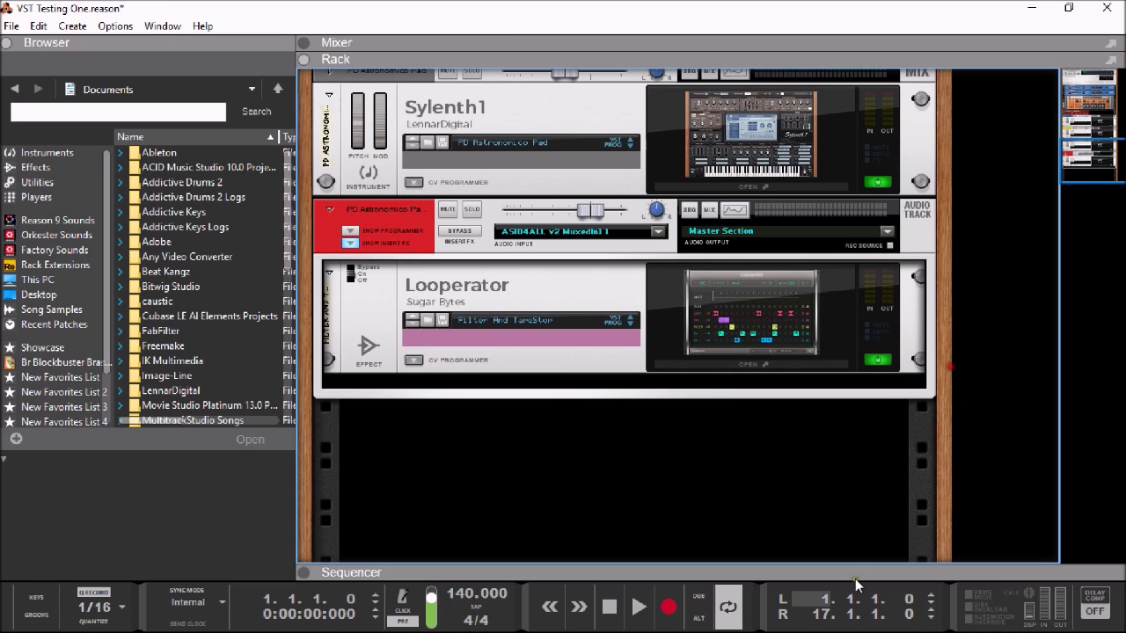
Find Reaktor 6 in the instruments browser and add it to the empty rack space below Looperator
drag(737, 481, 682, 414)
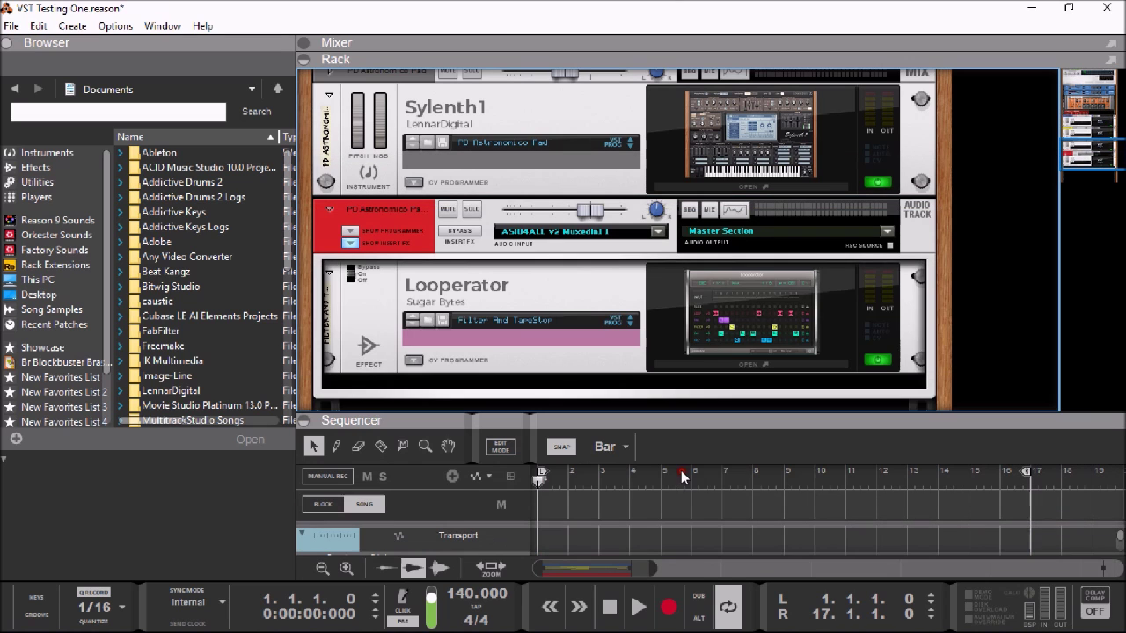
click(46, 153)
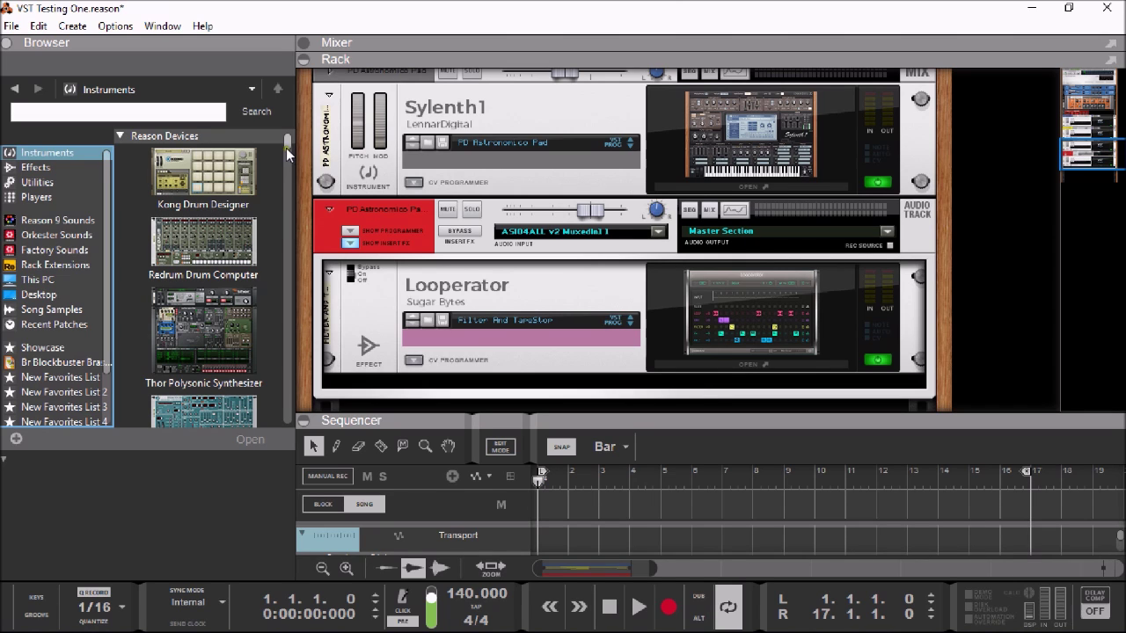
drag(285, 142, 265, 385)
scroll(265, 384, up, 1)
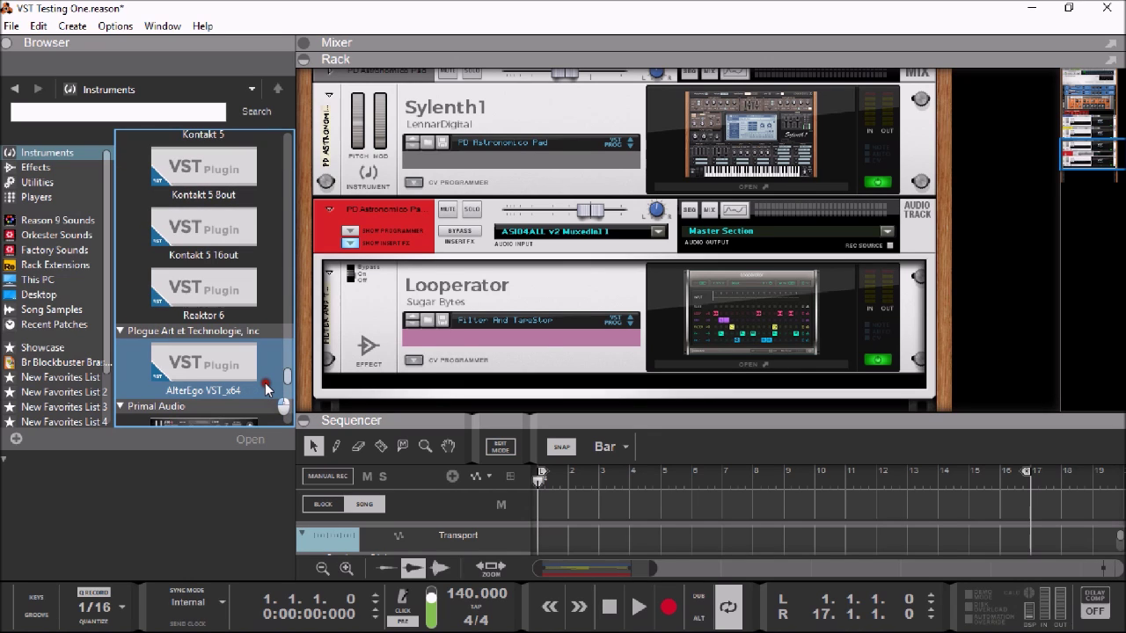
scroll(265, 382, down, 1)
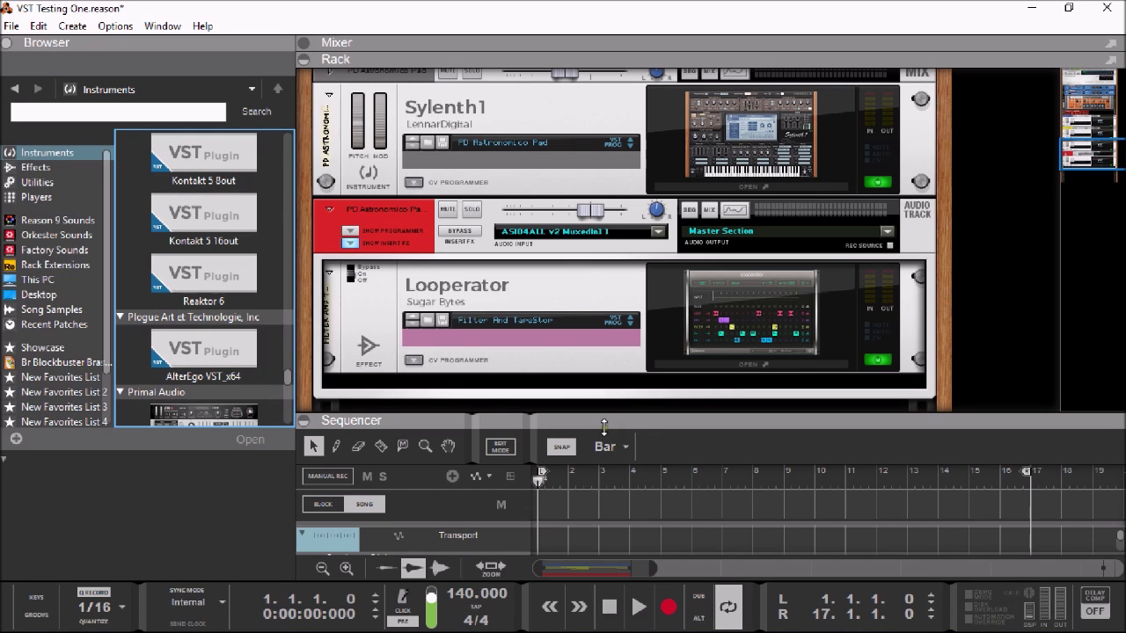
drag(603, 430, 575, 539)
click(213, 276)
drag(213, 276, 605, 494)
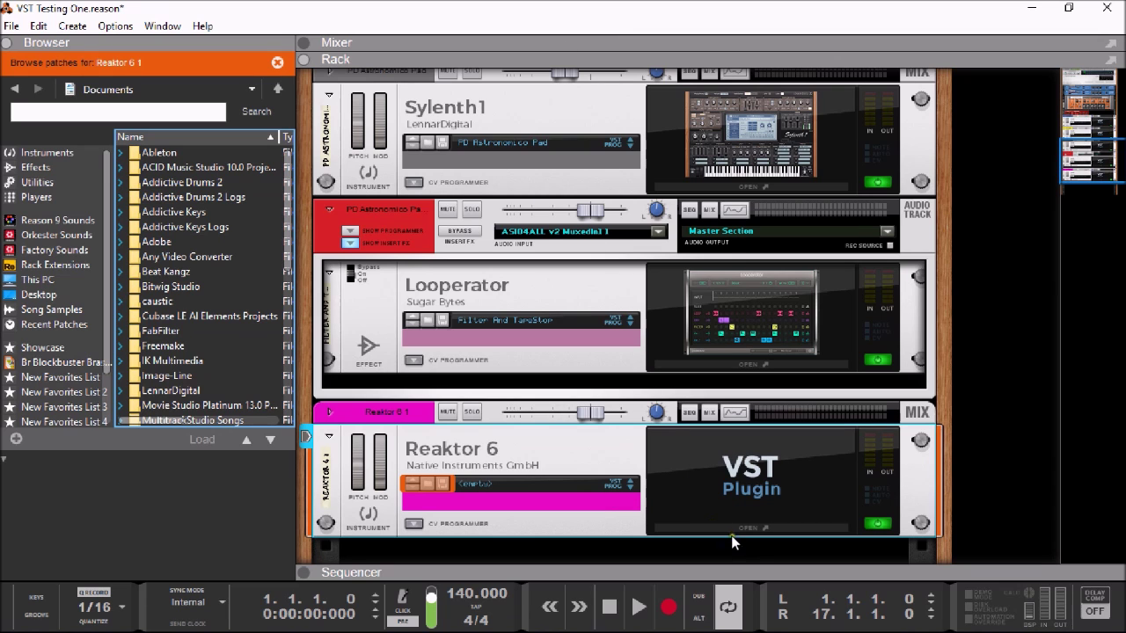
Open the Reaktor 6 plugin window and load Prism.rkplr from the Reaktor Prism library
click(733, 530)
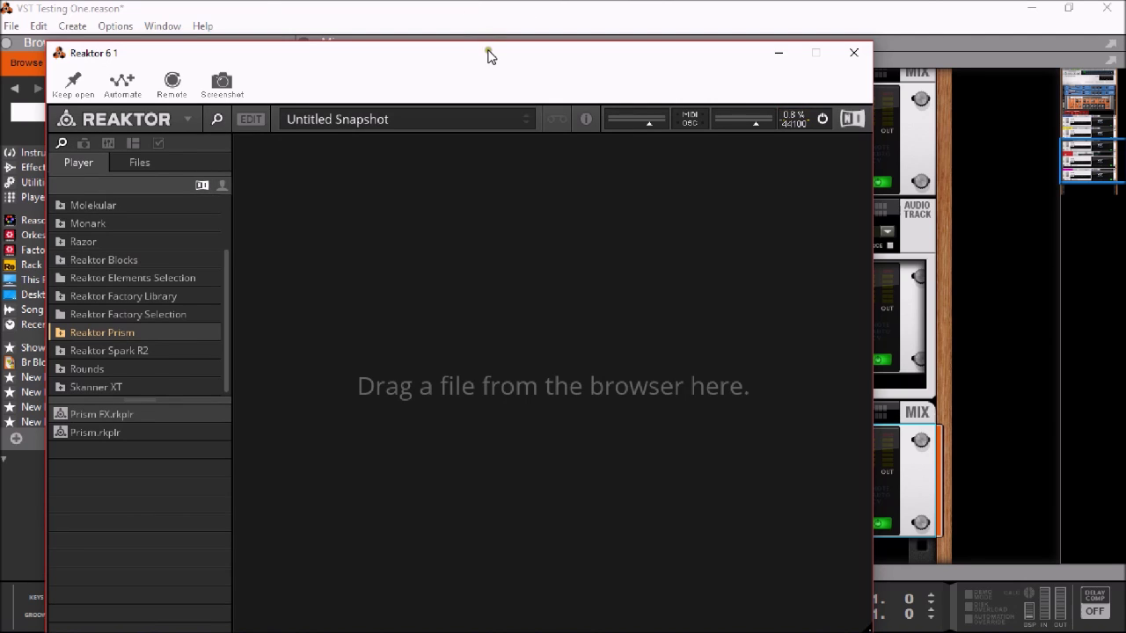
drag(490, 55, 553, 16)
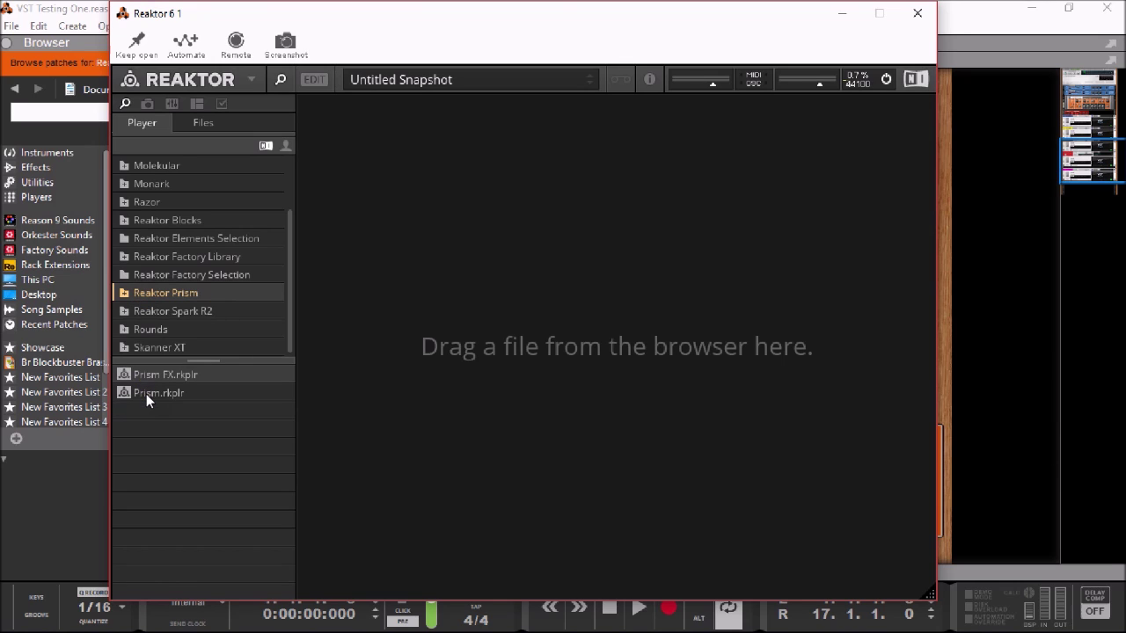
drag(146, 393, 575, 332)
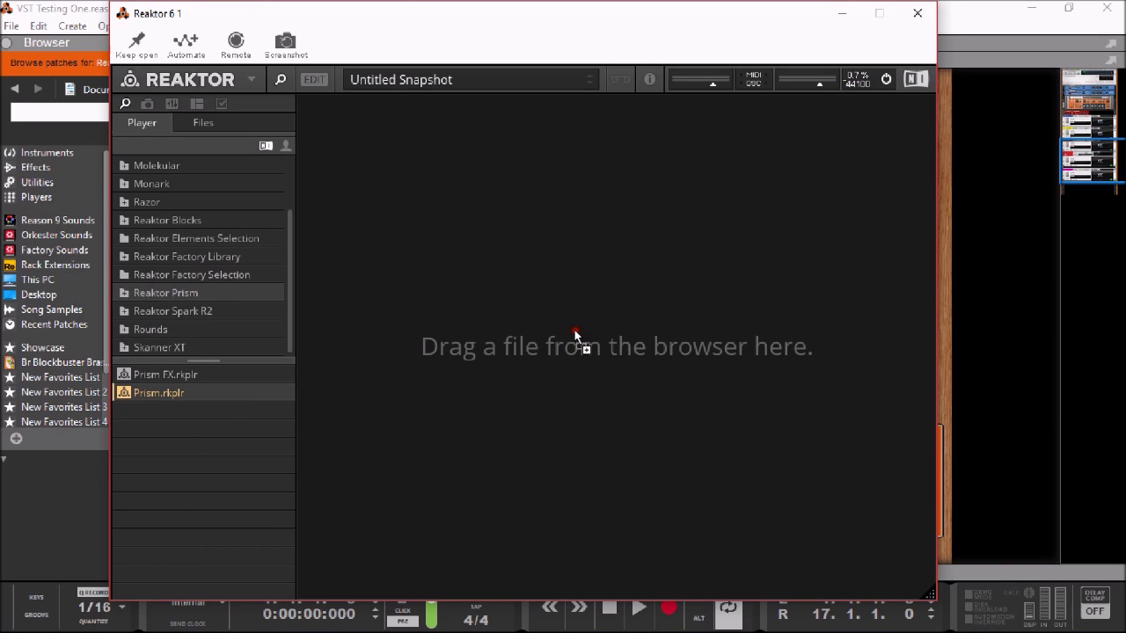
drag(575, 333, 575, 333)
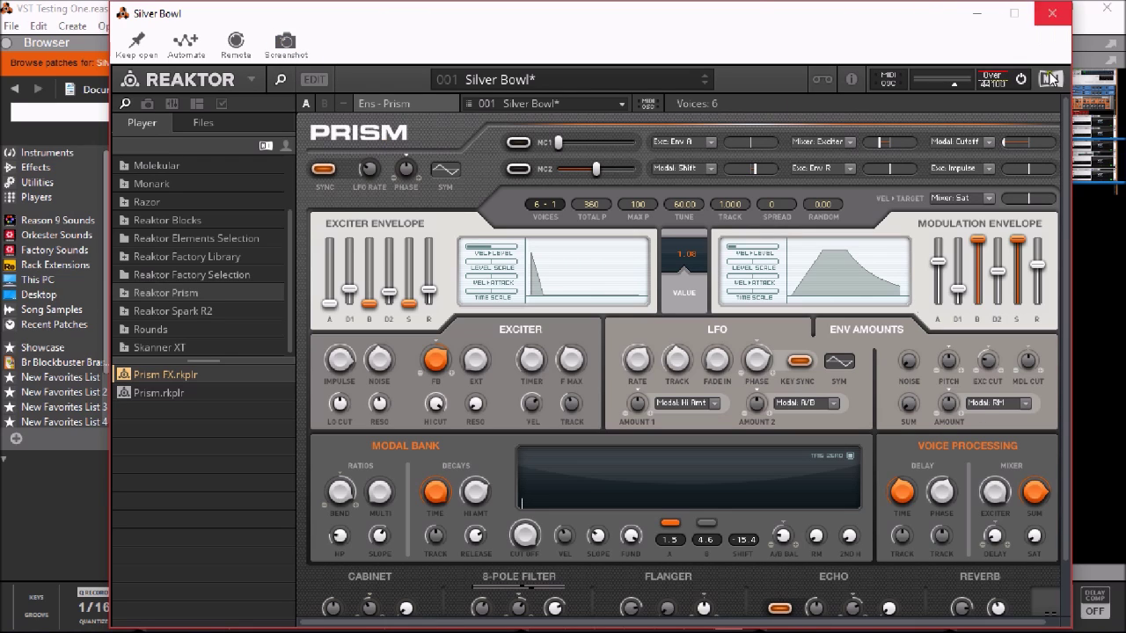
Move the Reaktor 6 plugin window aside and load the Fallout Lead preset from Prism's Leads bank
drag(714, 18, 575, 28)
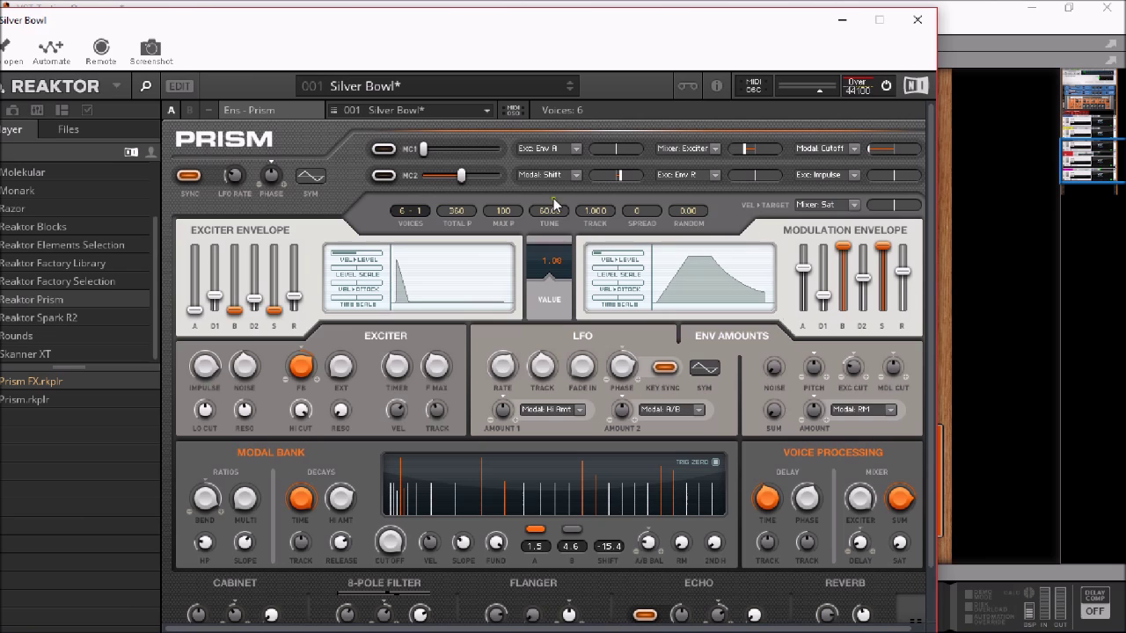
click(426, 88)
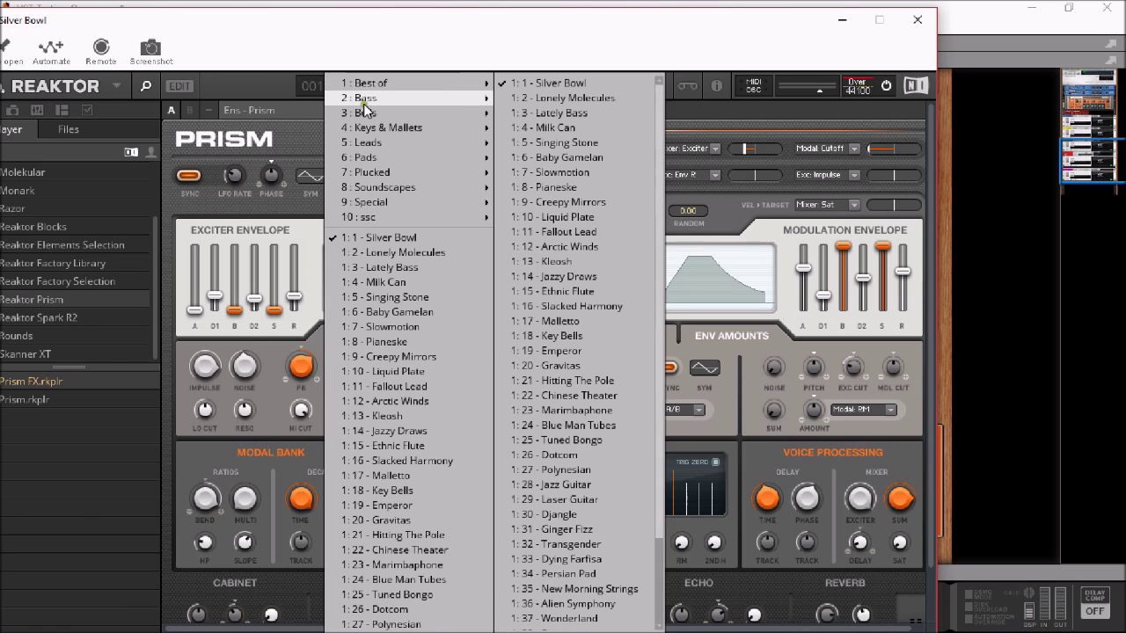
mouse_move(369, 143)
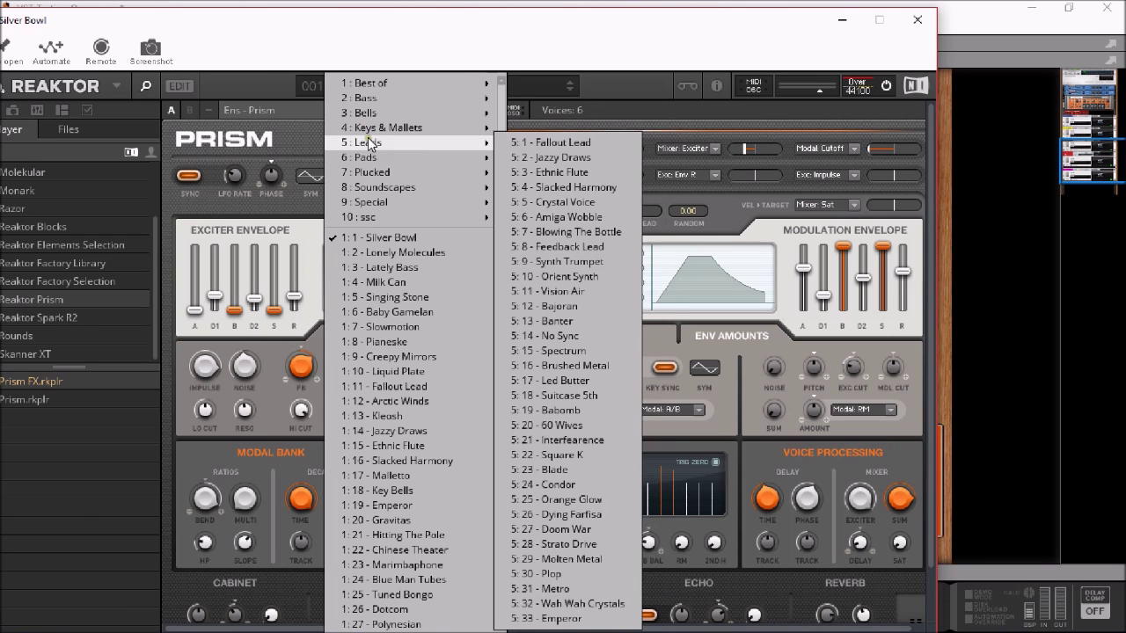
click(568, 143)
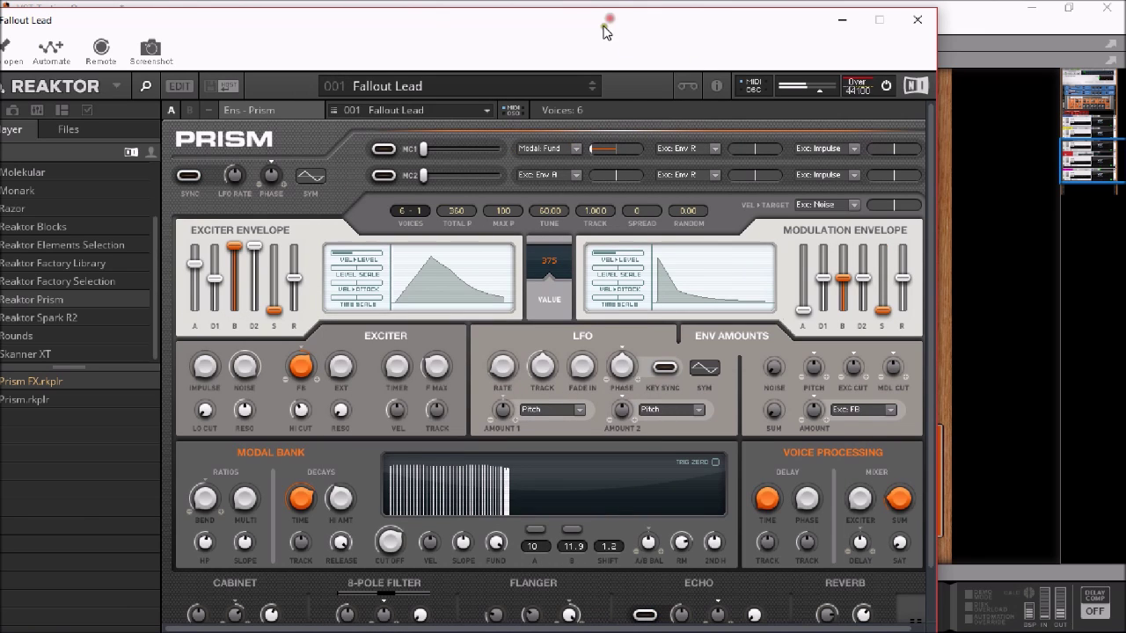
Audition the following Prism presets in the Leads bank one by one, from Jazzy Draws through to Blade
click(590, 90)
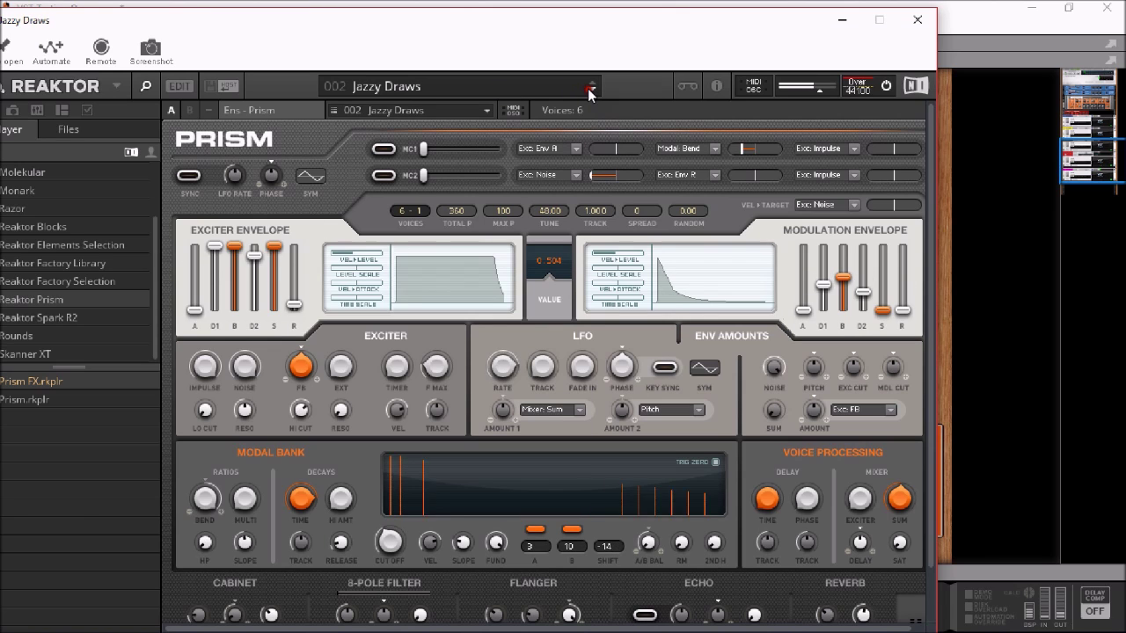
click(592, 91)
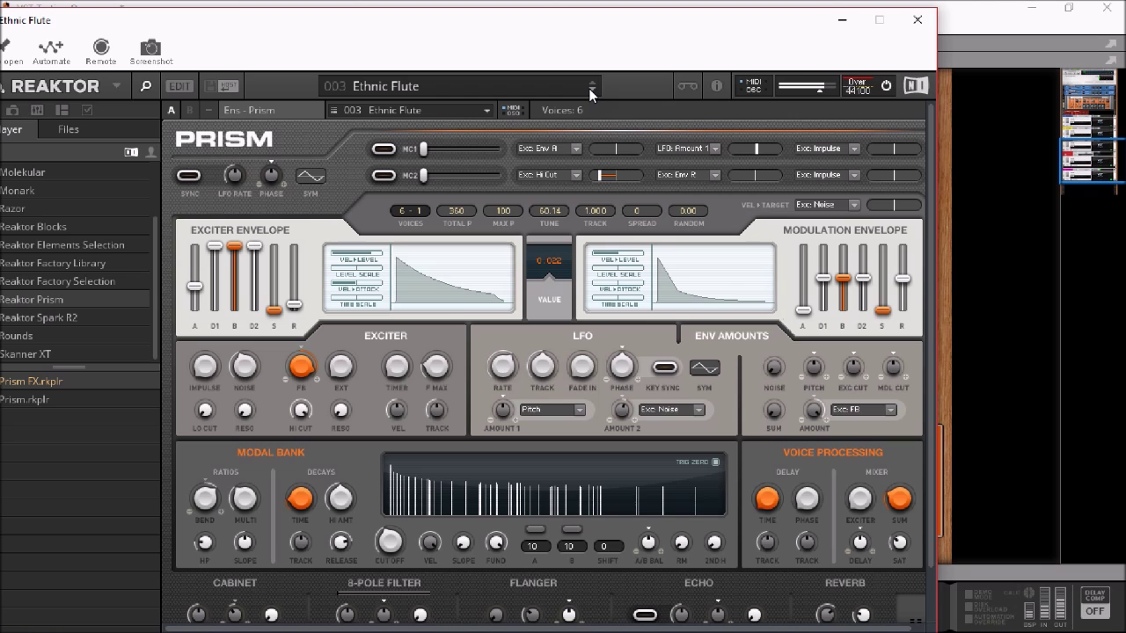
click(589, 90)
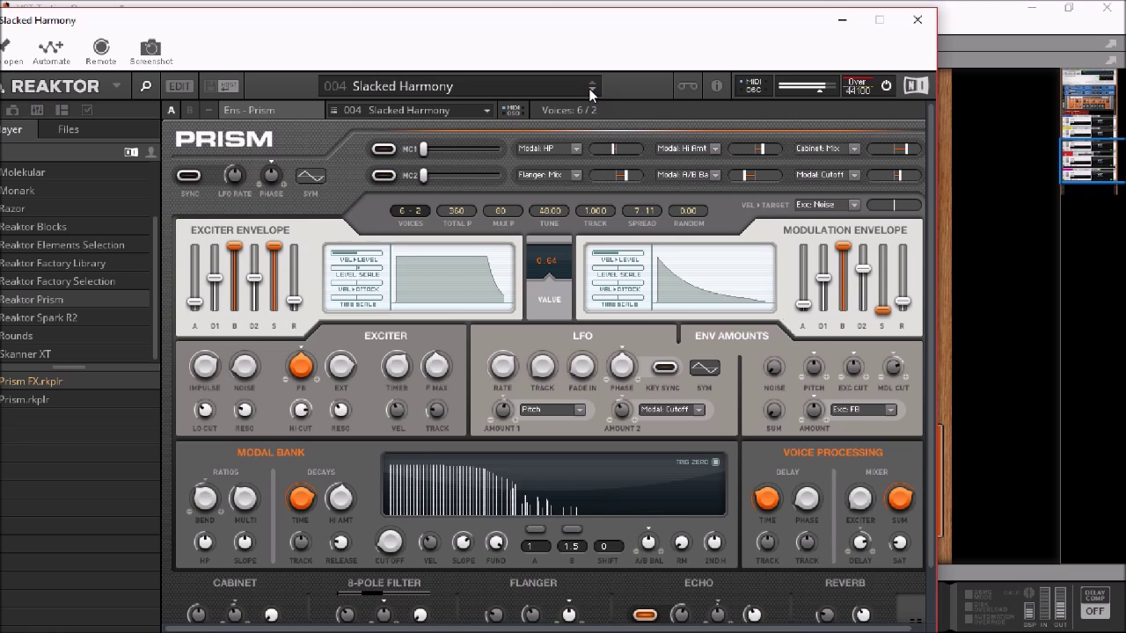
click(590, 90)
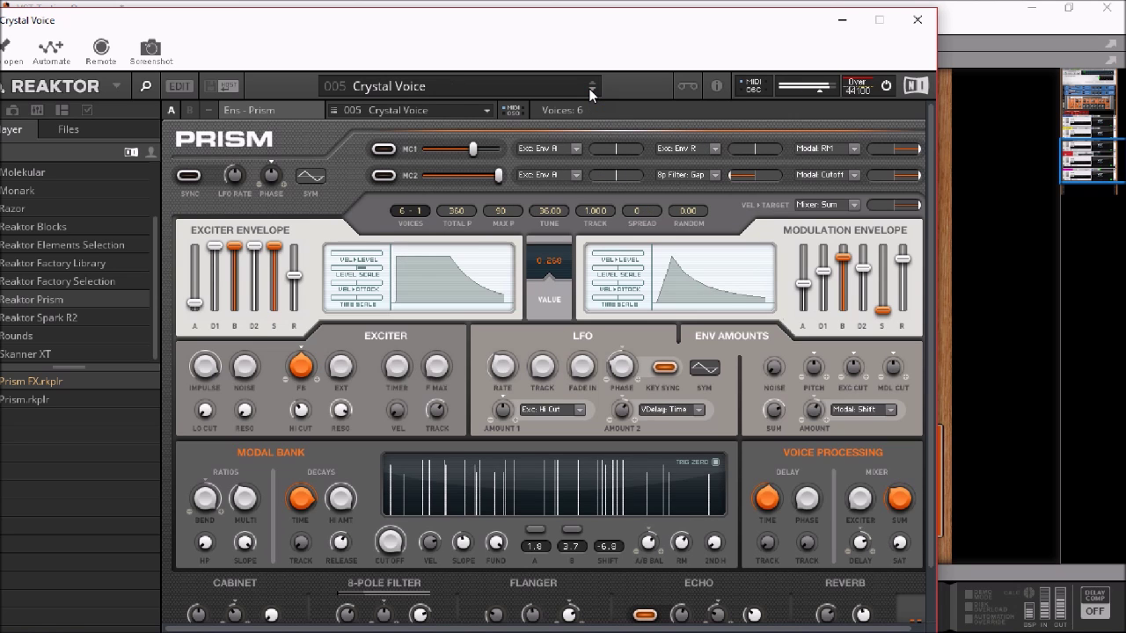
click(590, 90)
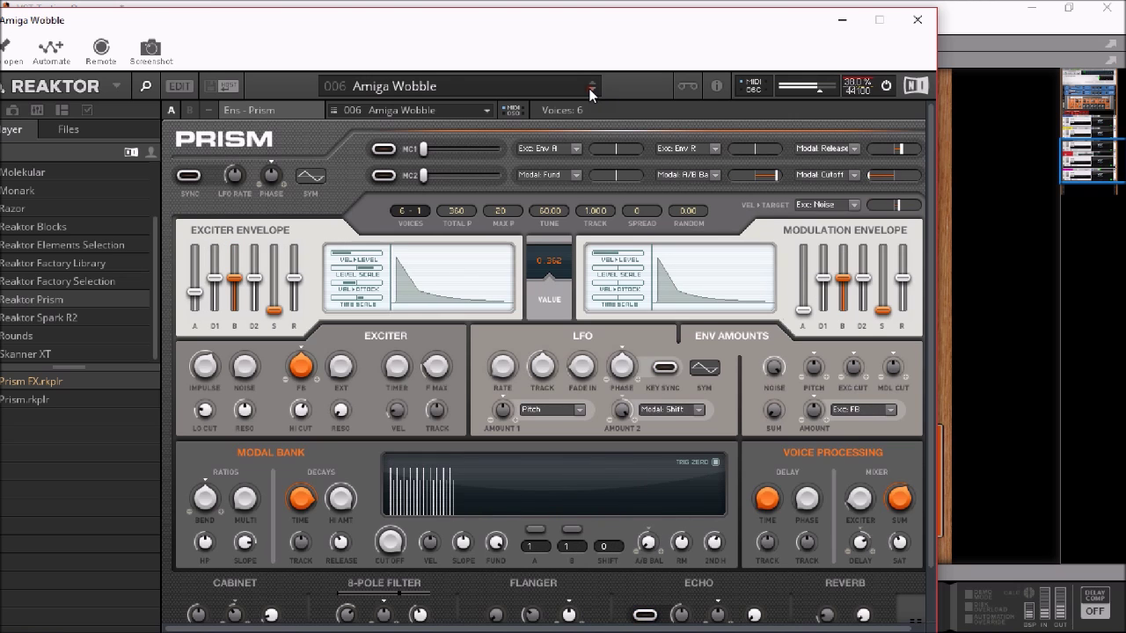
click(590, 91)
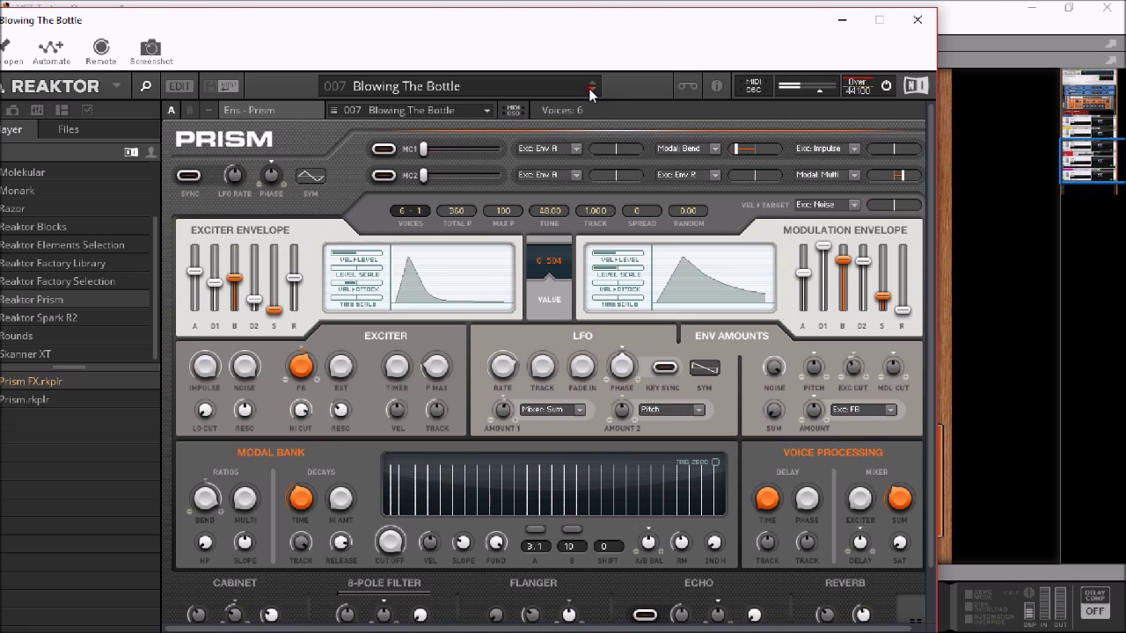
click(590, 90)
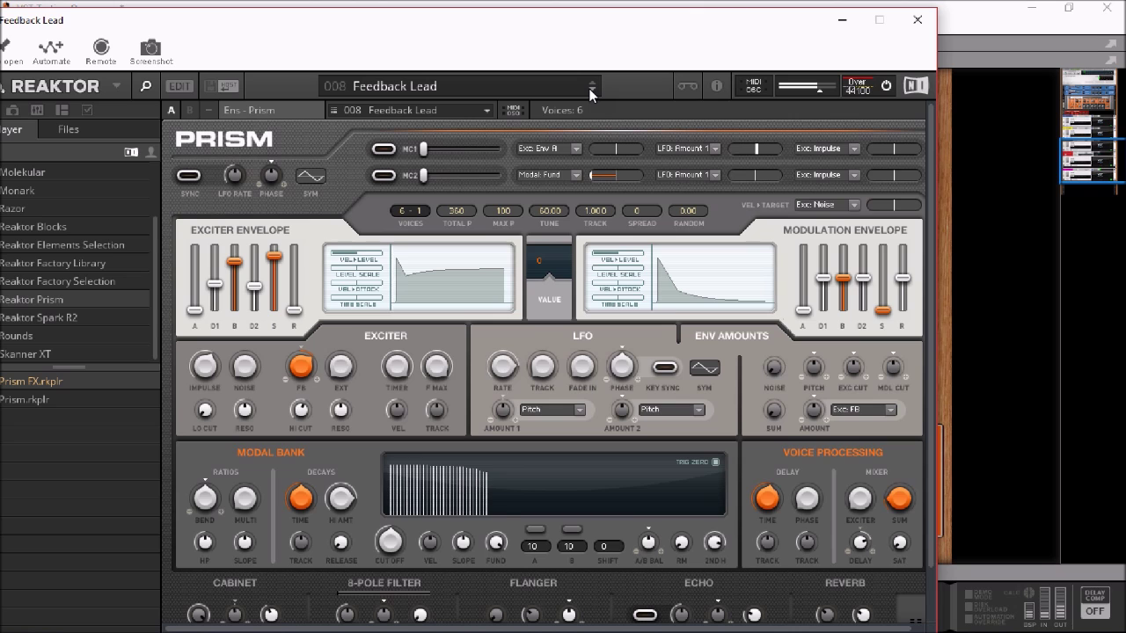
click(590, 91)
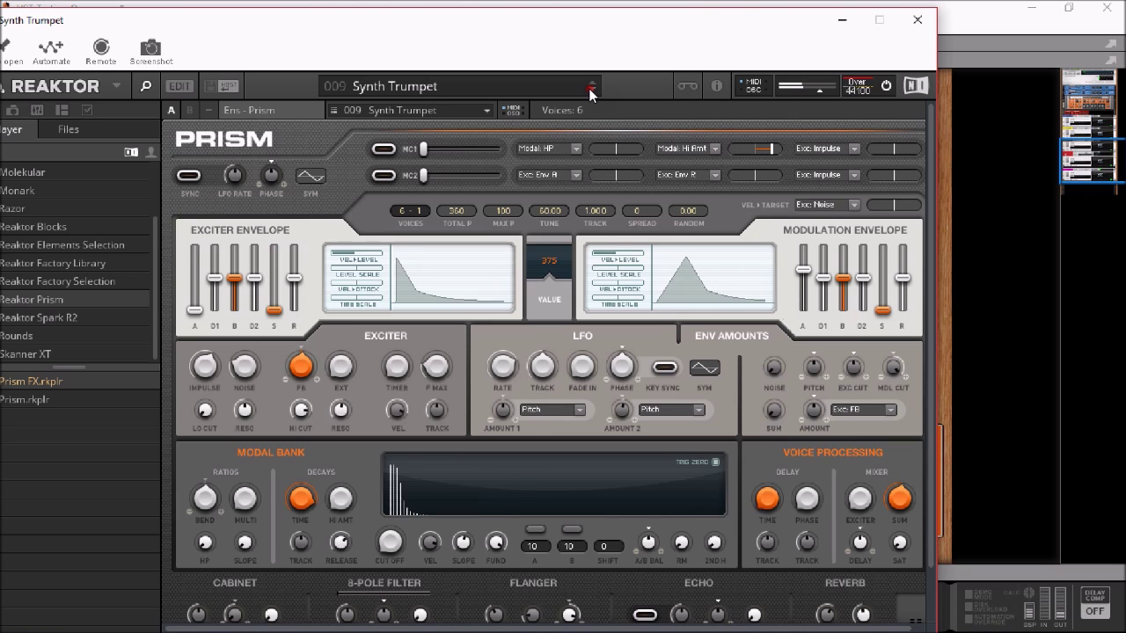
click(590, 90)
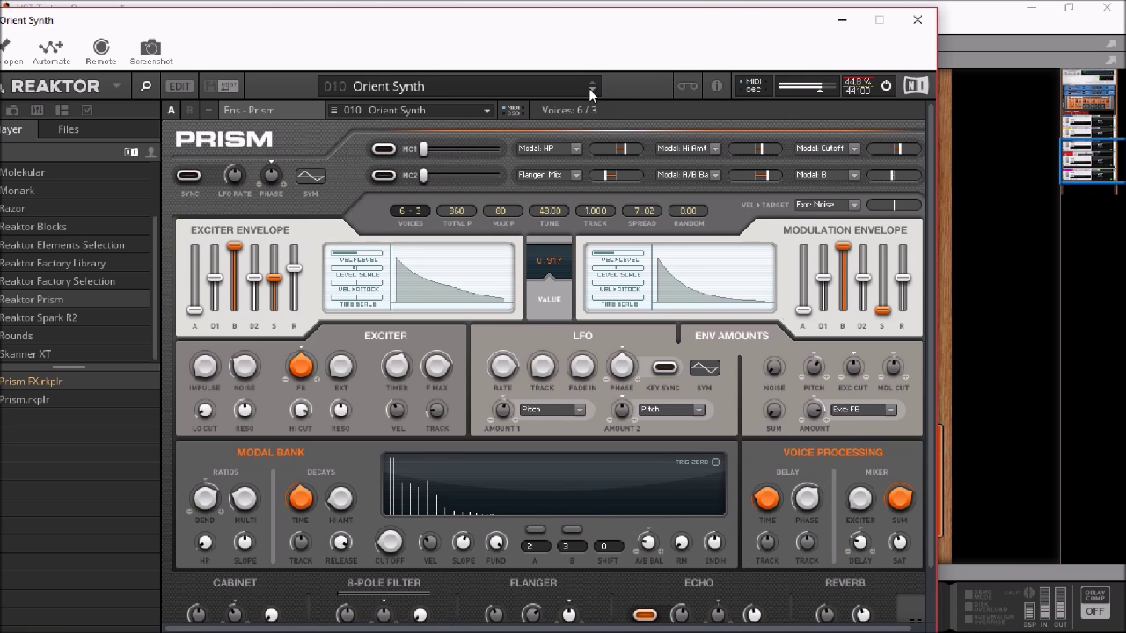
click(591, 91)
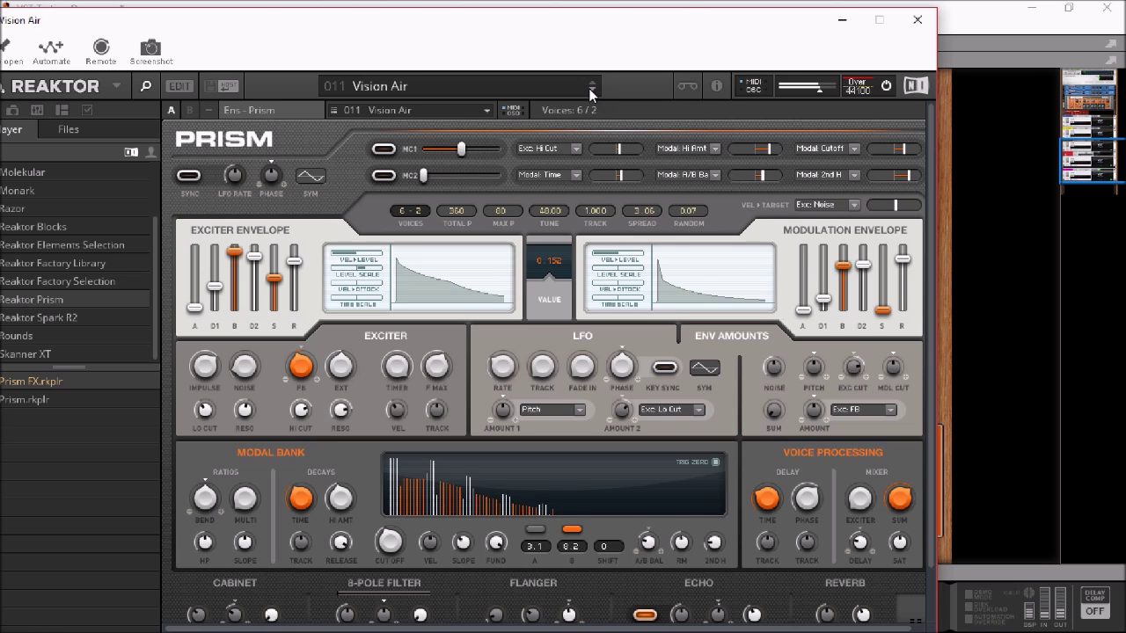
click(591, 91)
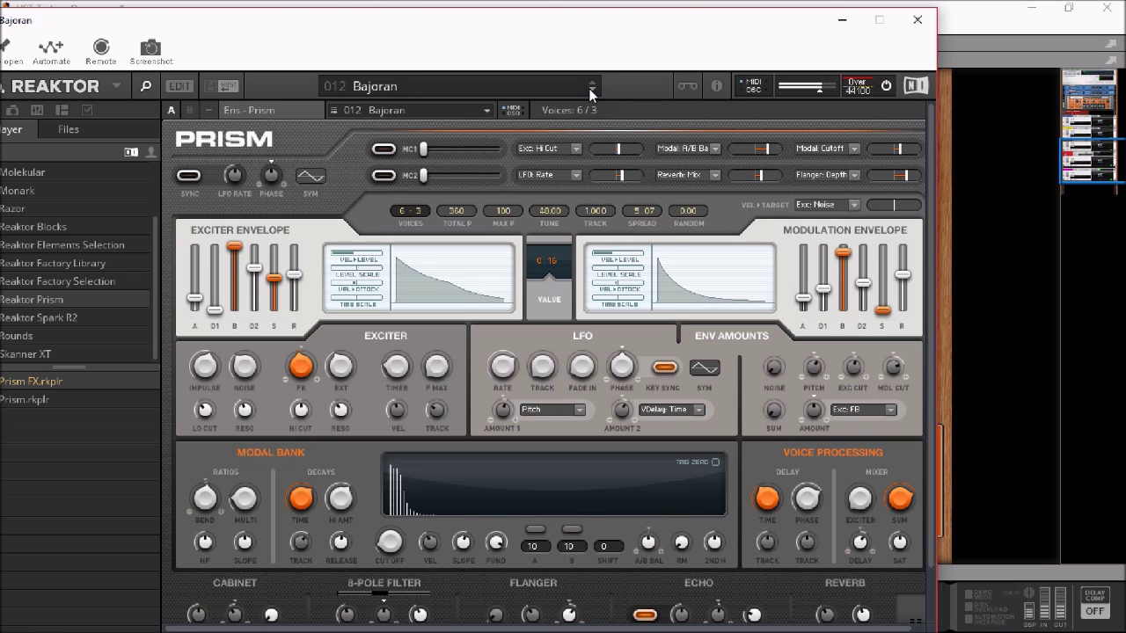
click(590, 90)
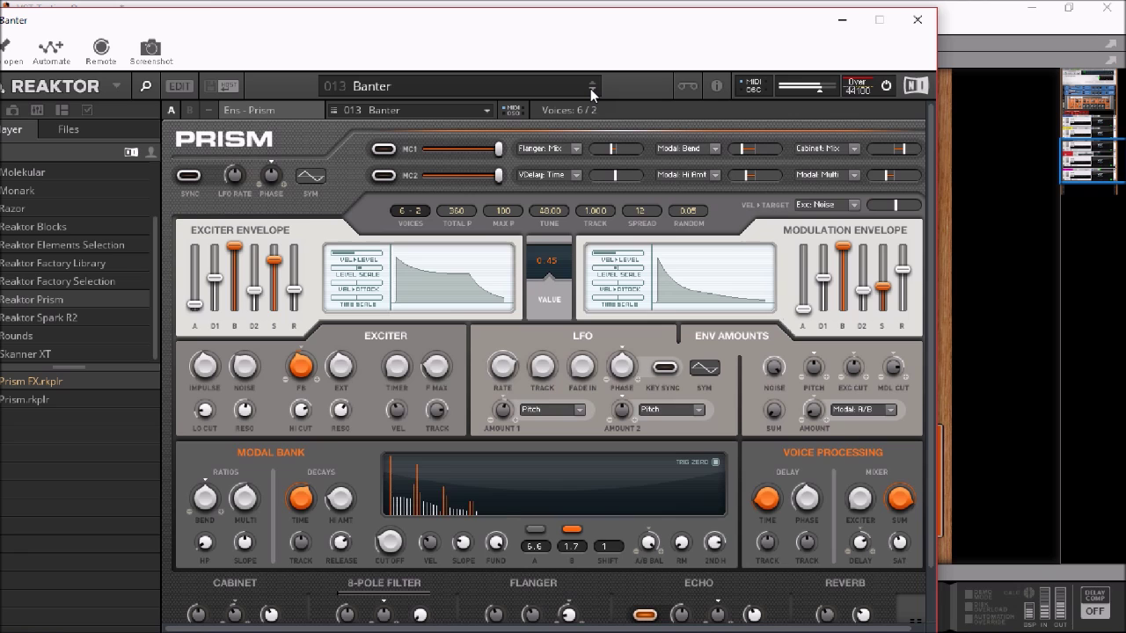
click(590, 91)
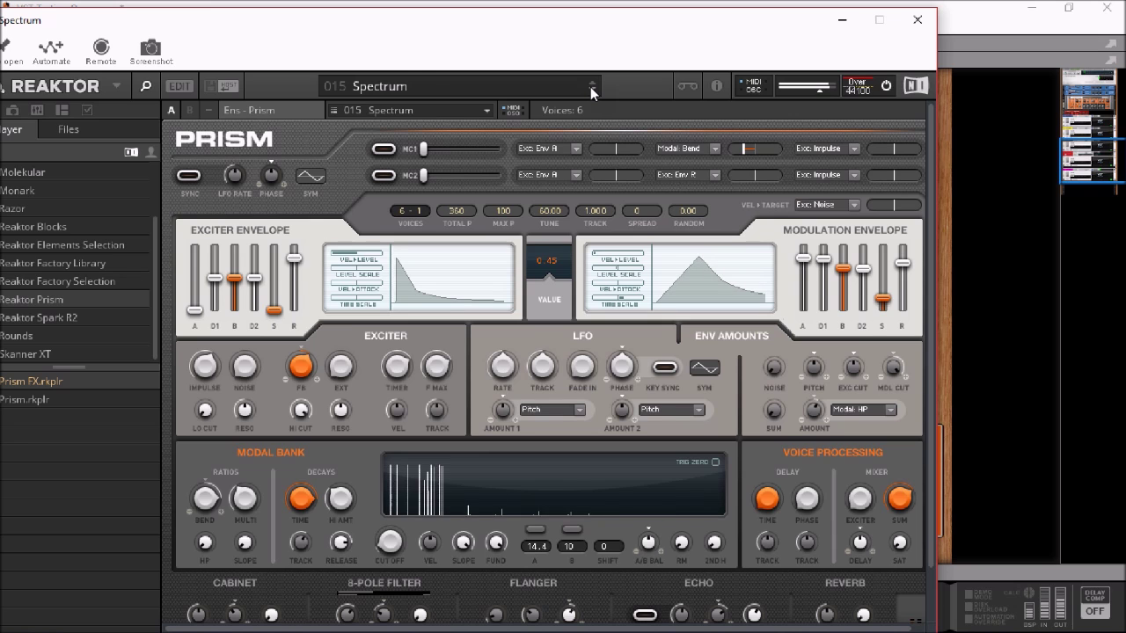
click(591, 87)
click(590, 87)
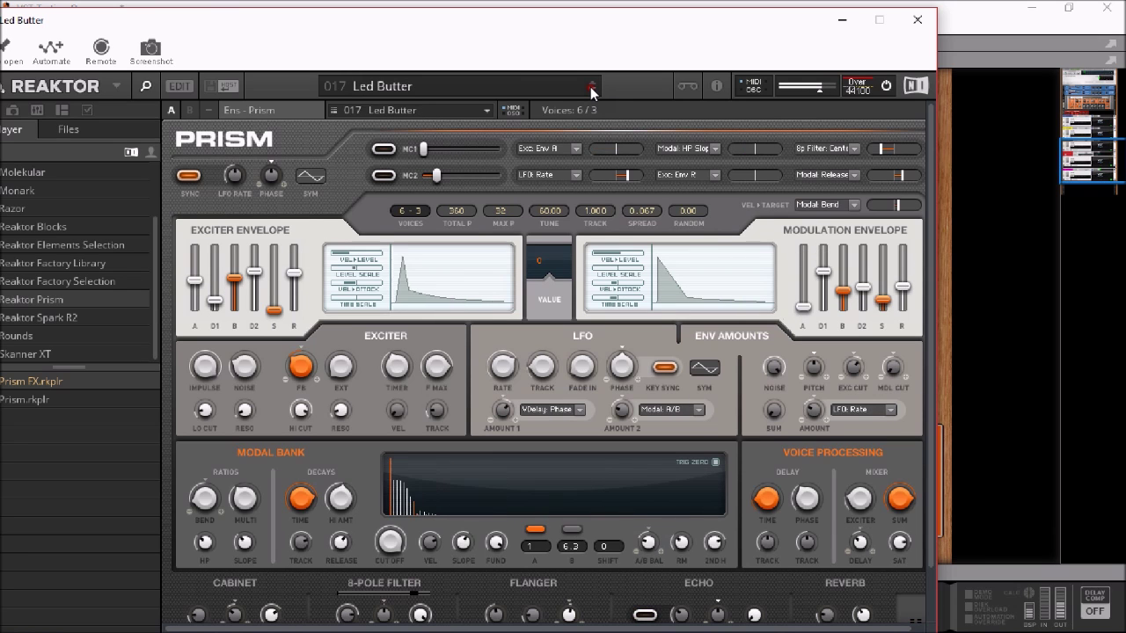
click(590, 87)
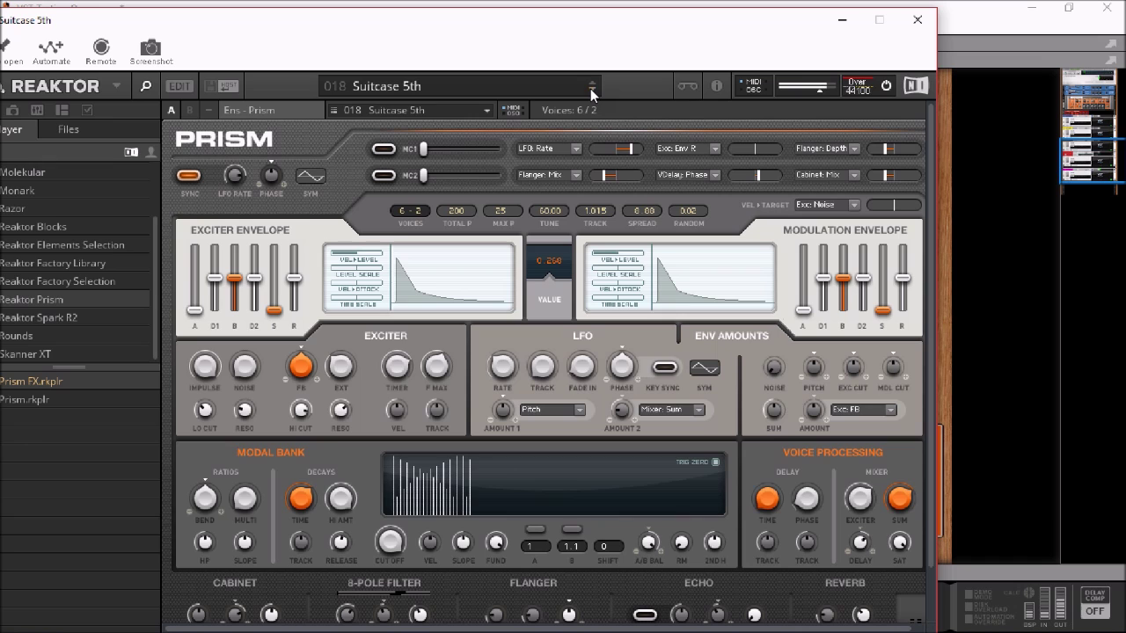
click(591, 92)
click(592, 92)
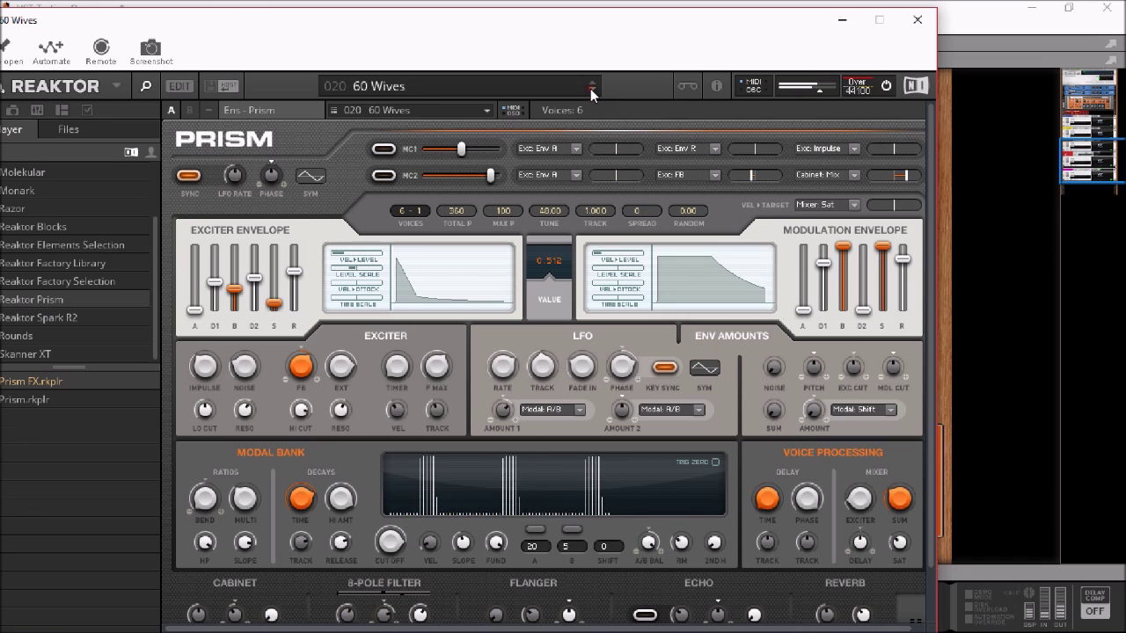
click(591, 92)
click(591, 91)
click(591, 92)
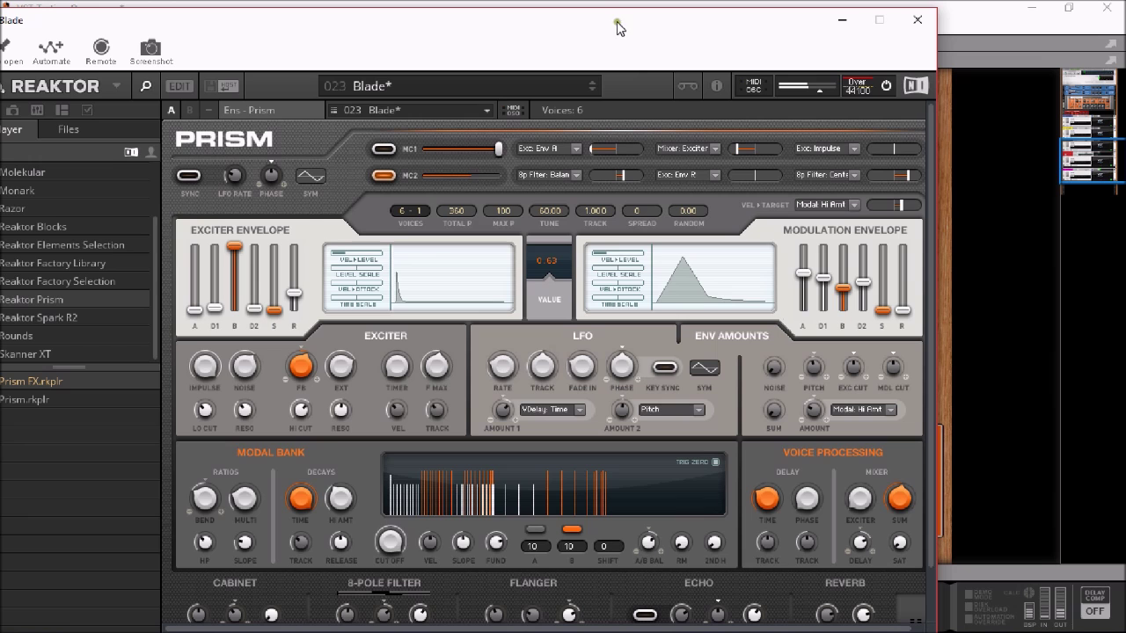
Load Orange Glow from the Leads bank, go back one preset to Condor, and close the Reaktor 6 plugin window
click(507, 89)
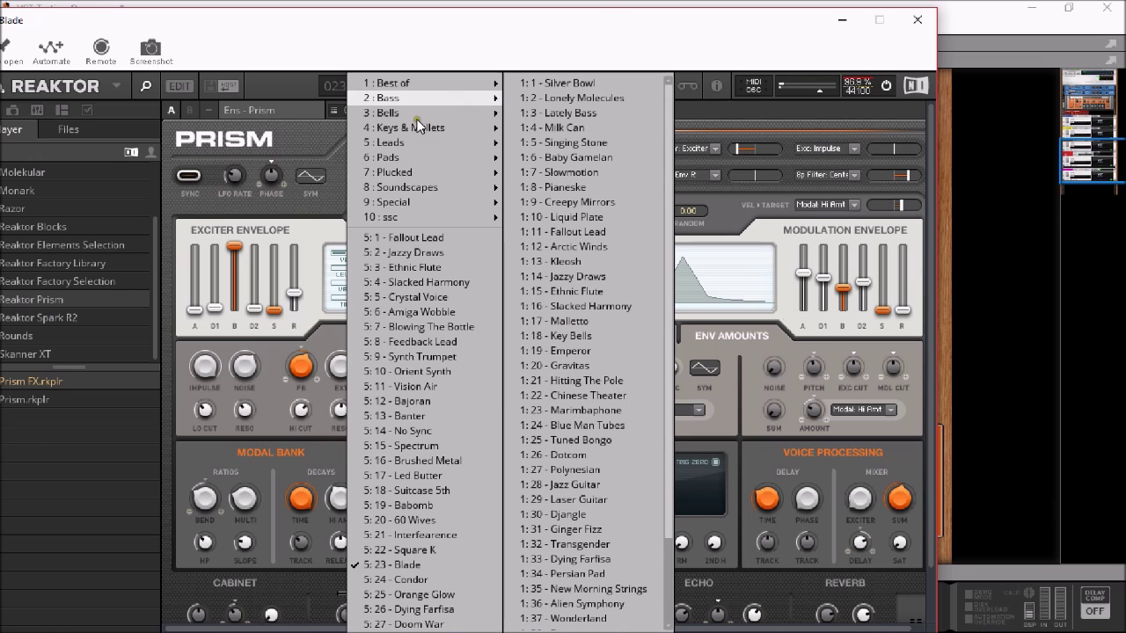
mouse_move(385, 145)
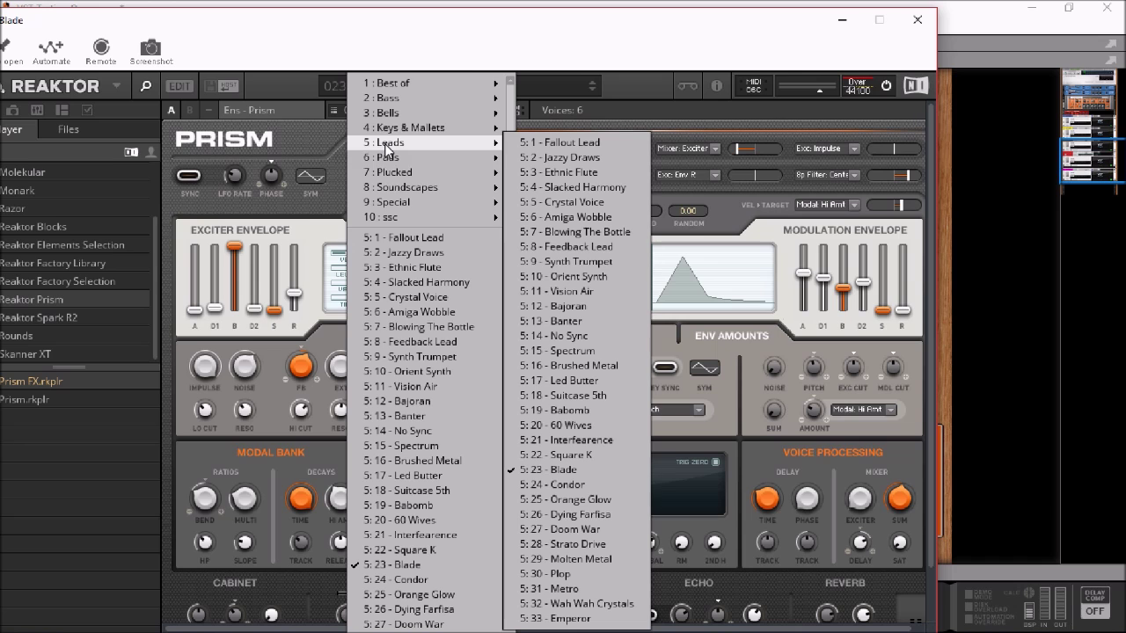
click(607, 499)
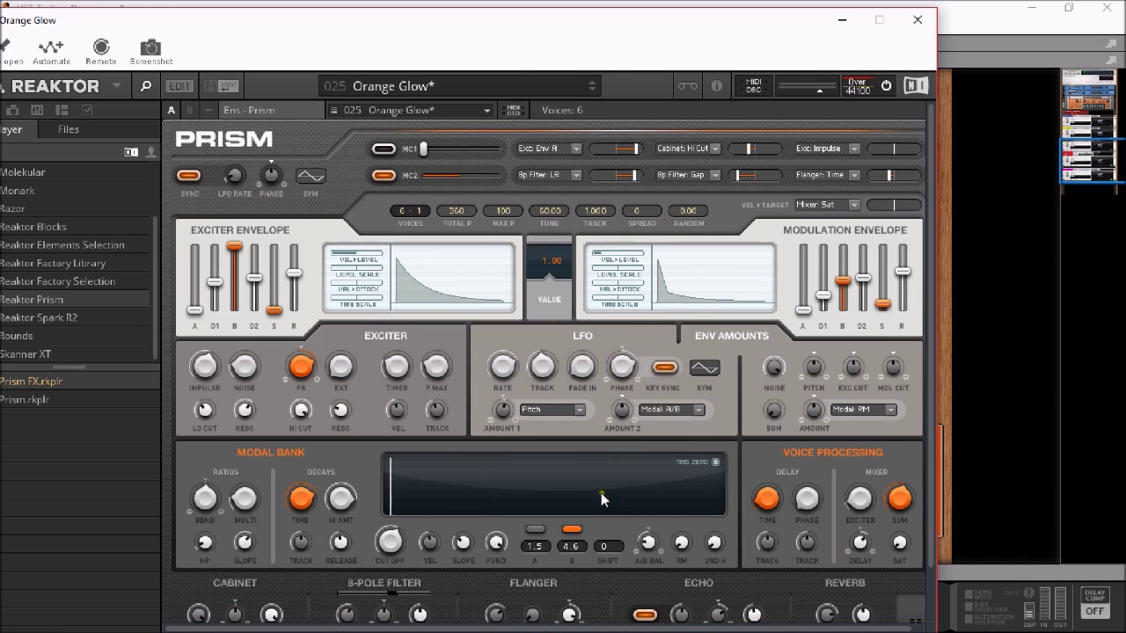
click(592, 82)
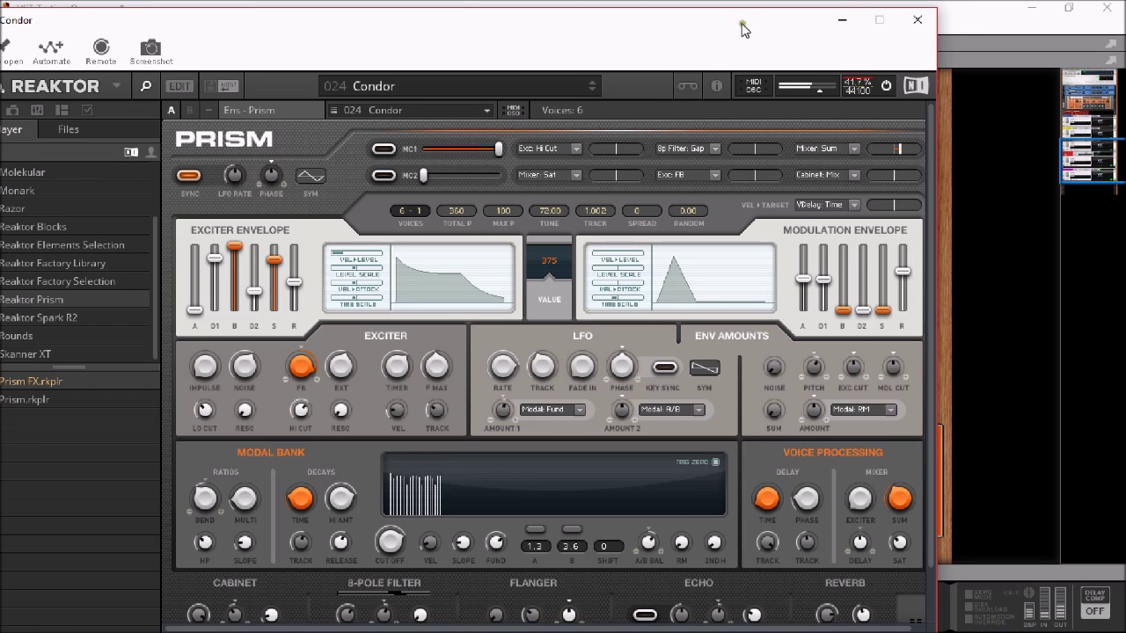
click(918, 19)
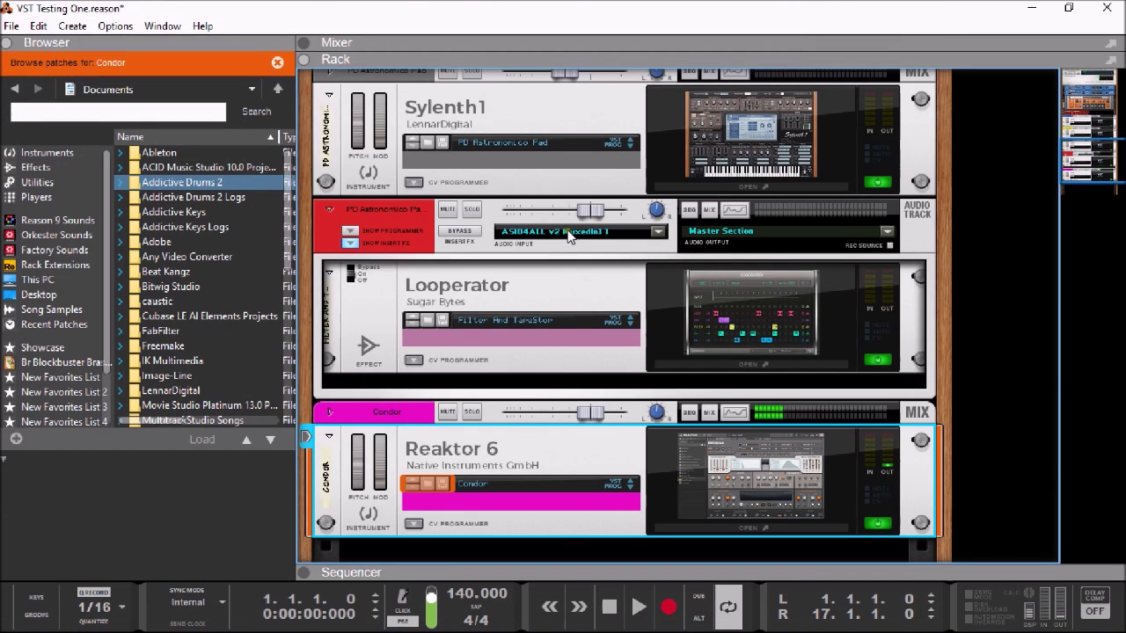
Slightly lower the Condor mix channel level and record a 16-bar part on the Condor track starting at bar 1
mouse_move(594, 411)
mouse_down()
mouse_move(563, 409)
mouse_move(585, 411)
mouse_up()
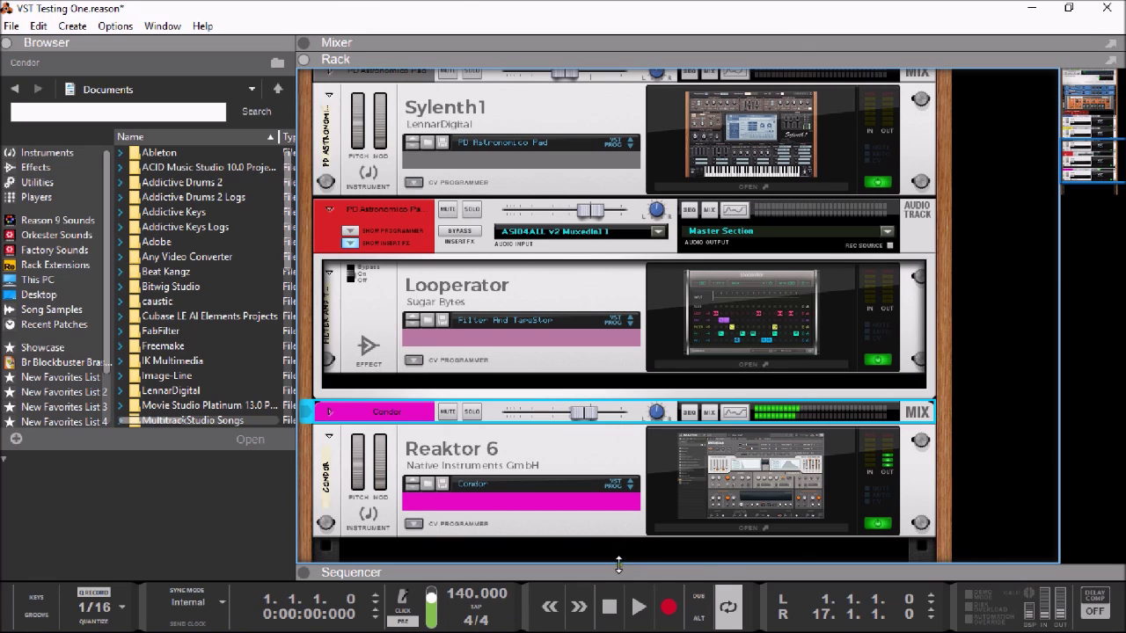
drag(620, 567, 600, 123)
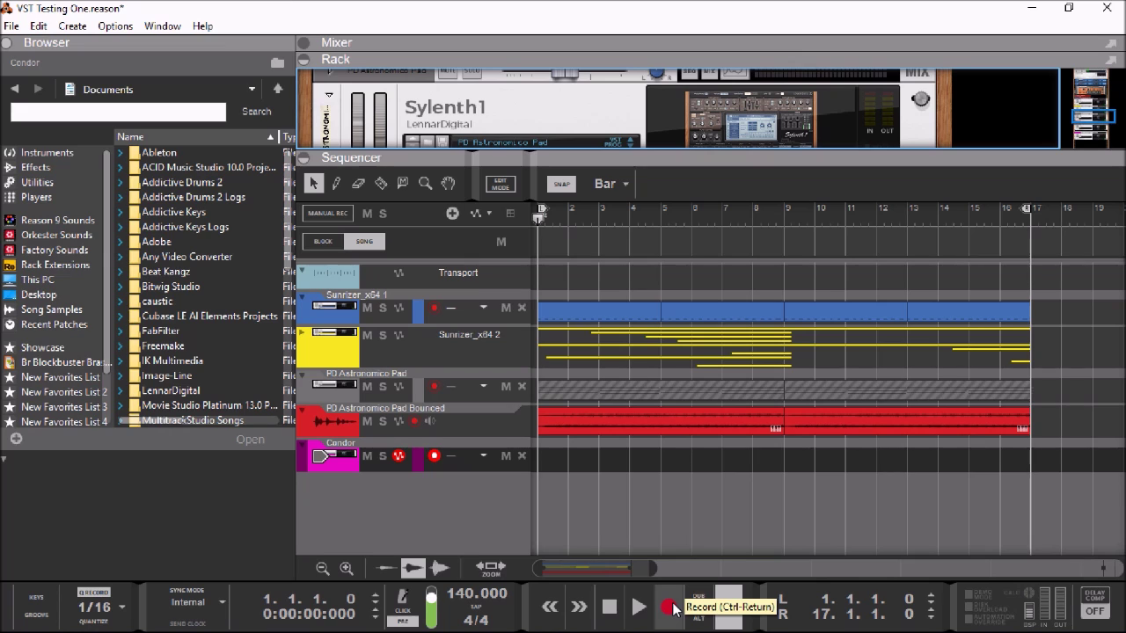
click(668, 608)
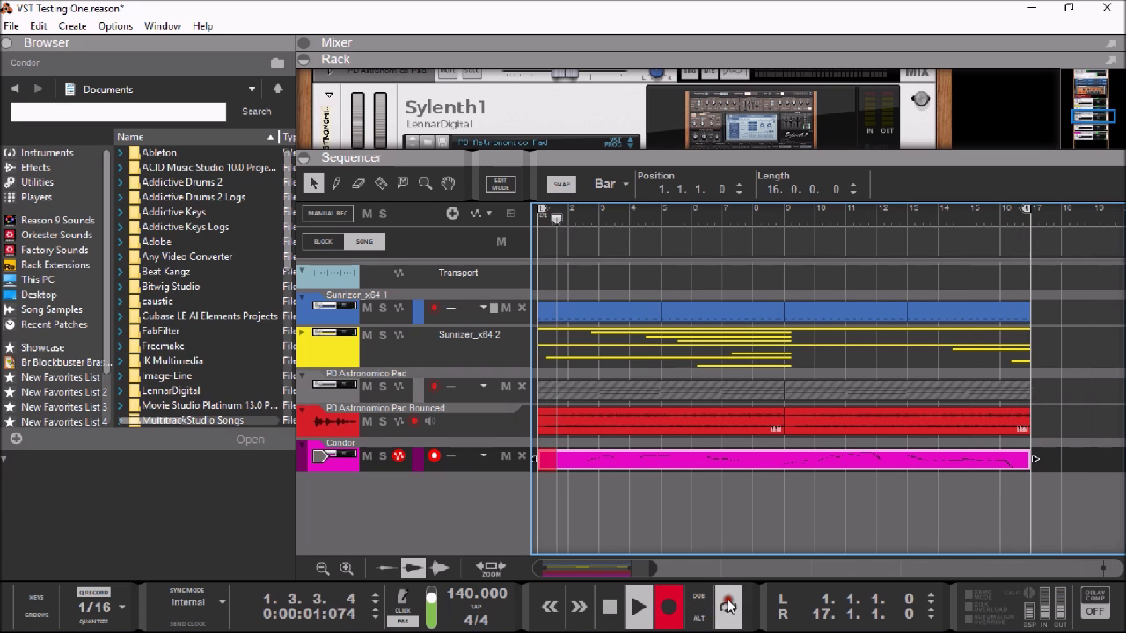
click(664, 608)
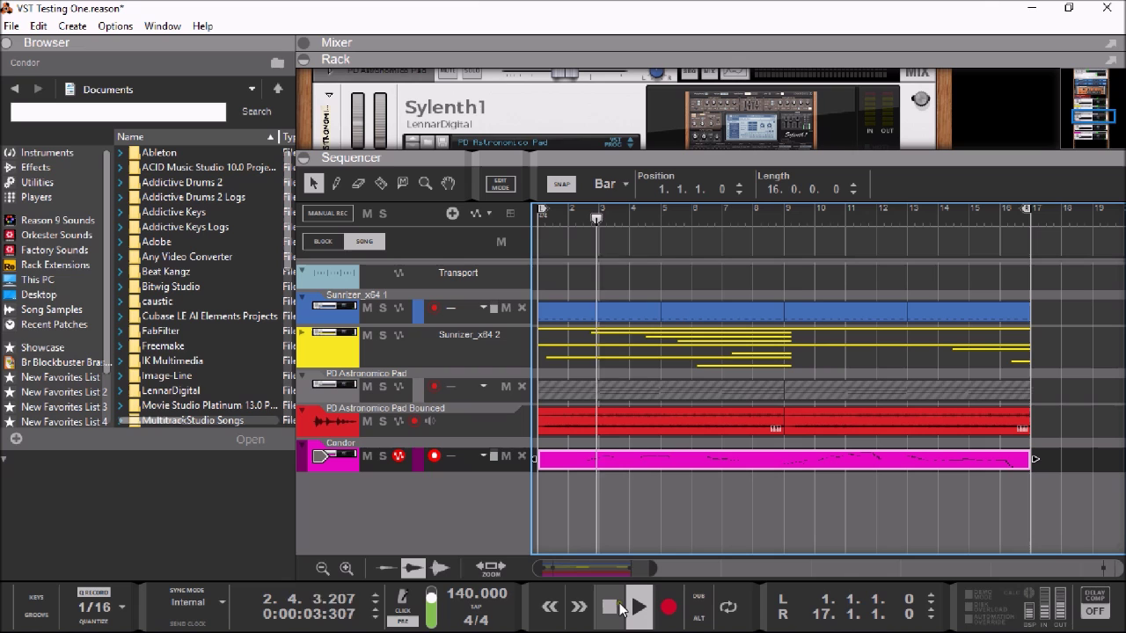
click(610, 609)
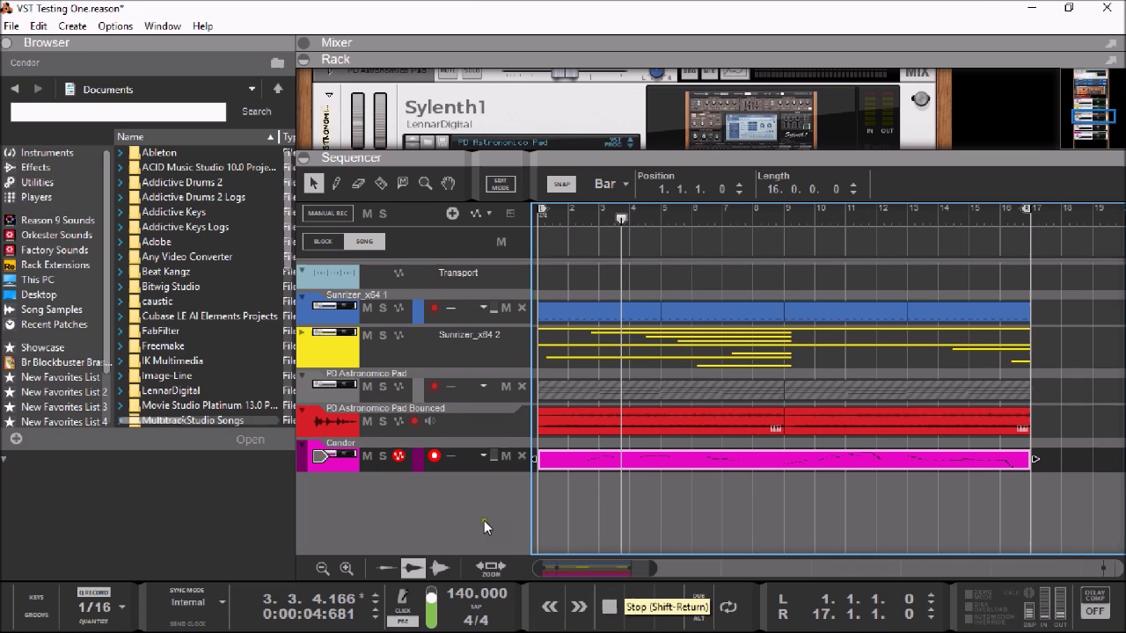
Bounce the recorded Condor clip in place to a new audio track
right_click(605, 460)
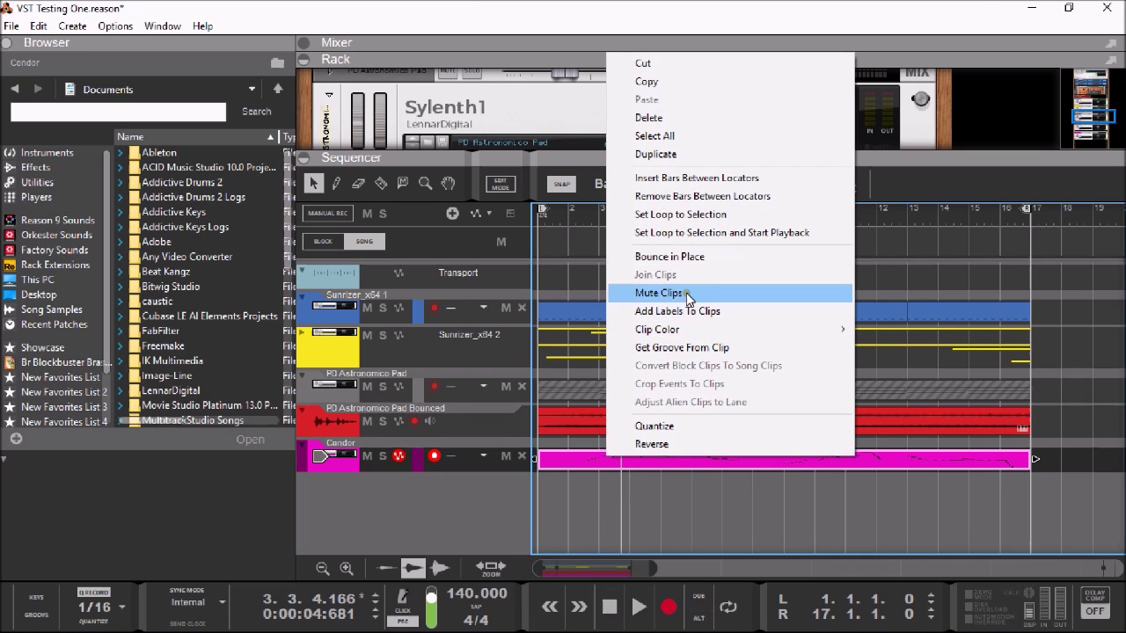
click(684, 256)
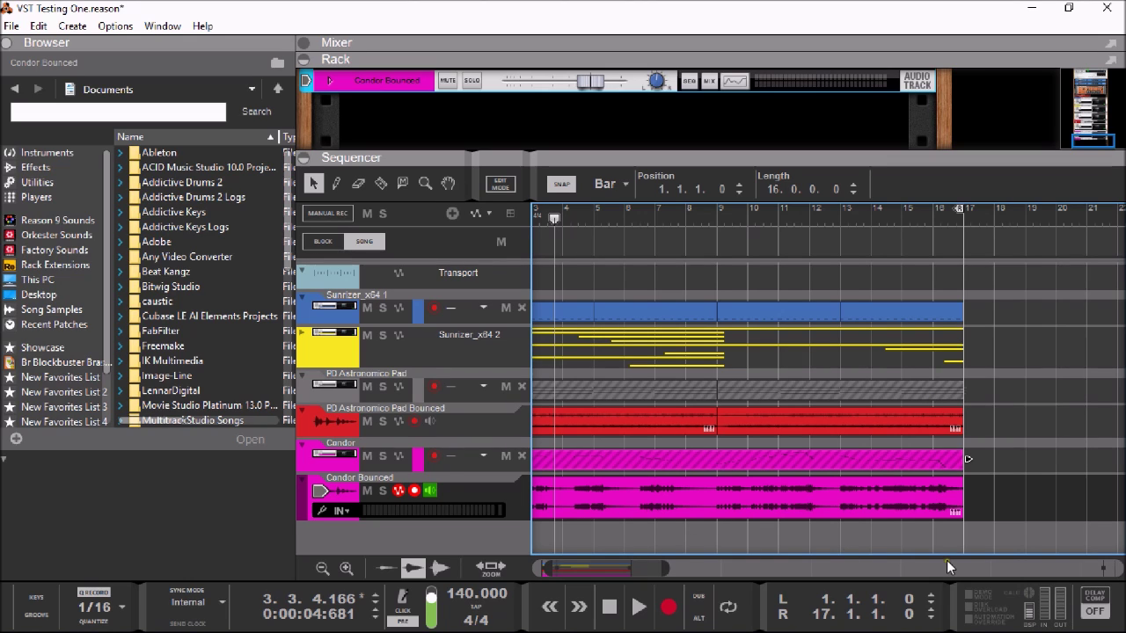
Delete the original Condor track with its Reaktor 6 device, including everything in its device group
right_click(352, 469)
click(431, 96)
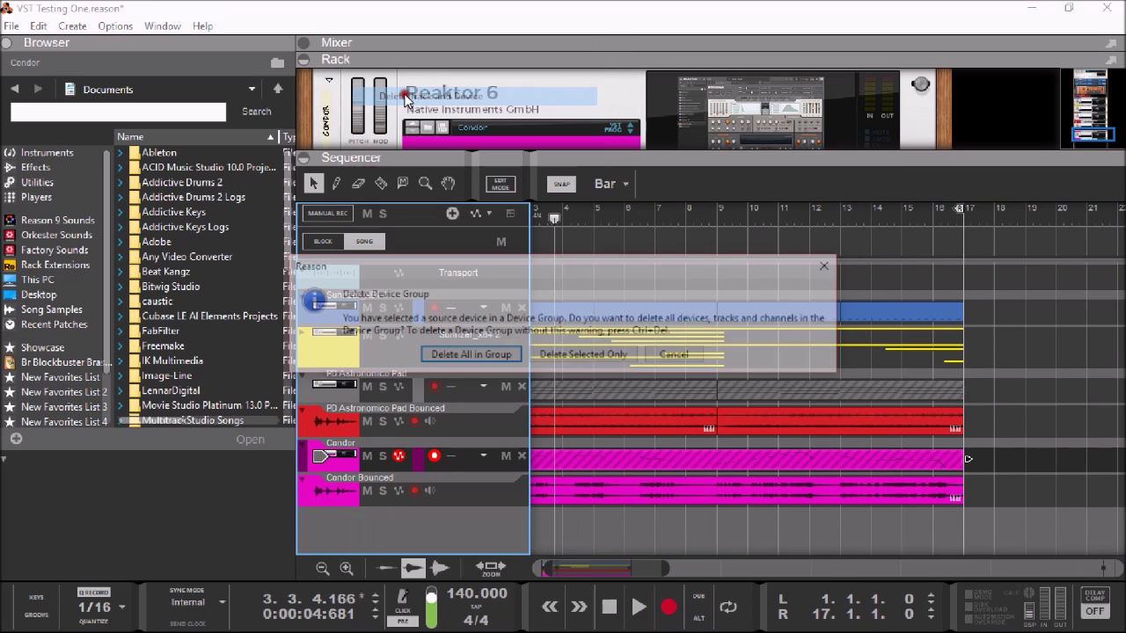
click(466, 354)
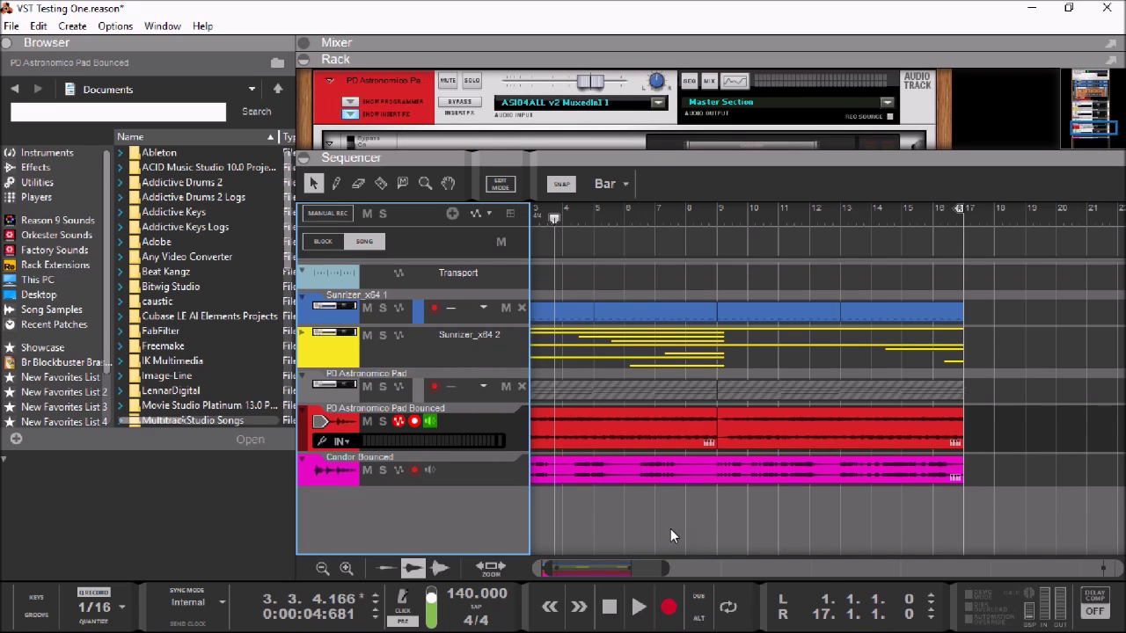
Play the arrangement from bar 1 and hide the browser to widen the mixer, rack and sequencer areas
click(609, 607)
click(630, 595)
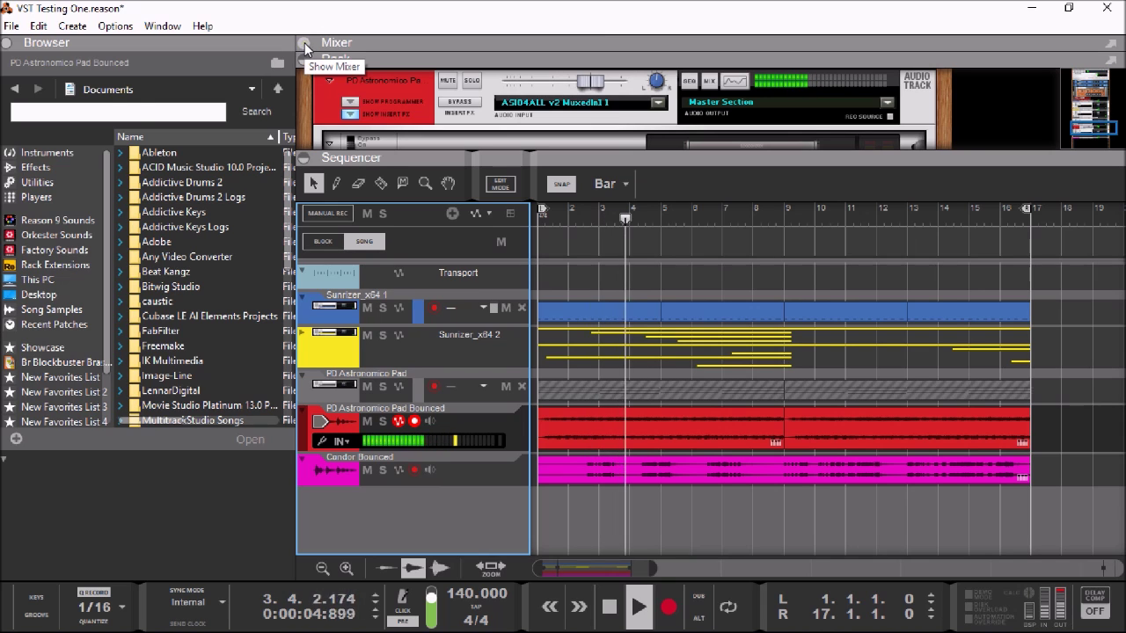
click(8, 44)
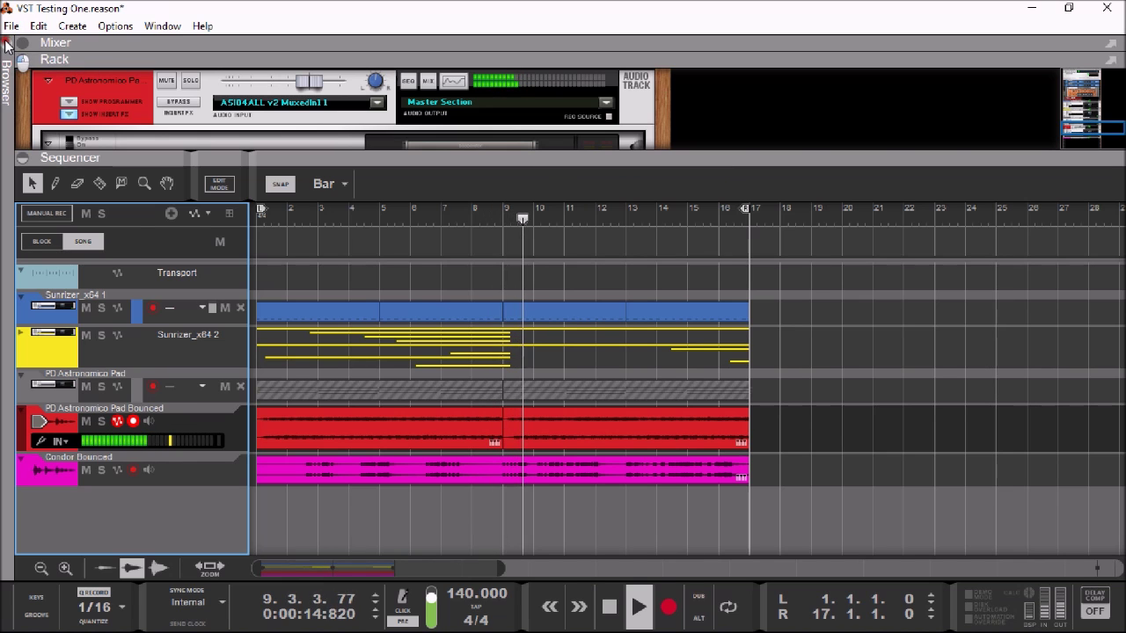
click(5, 46)
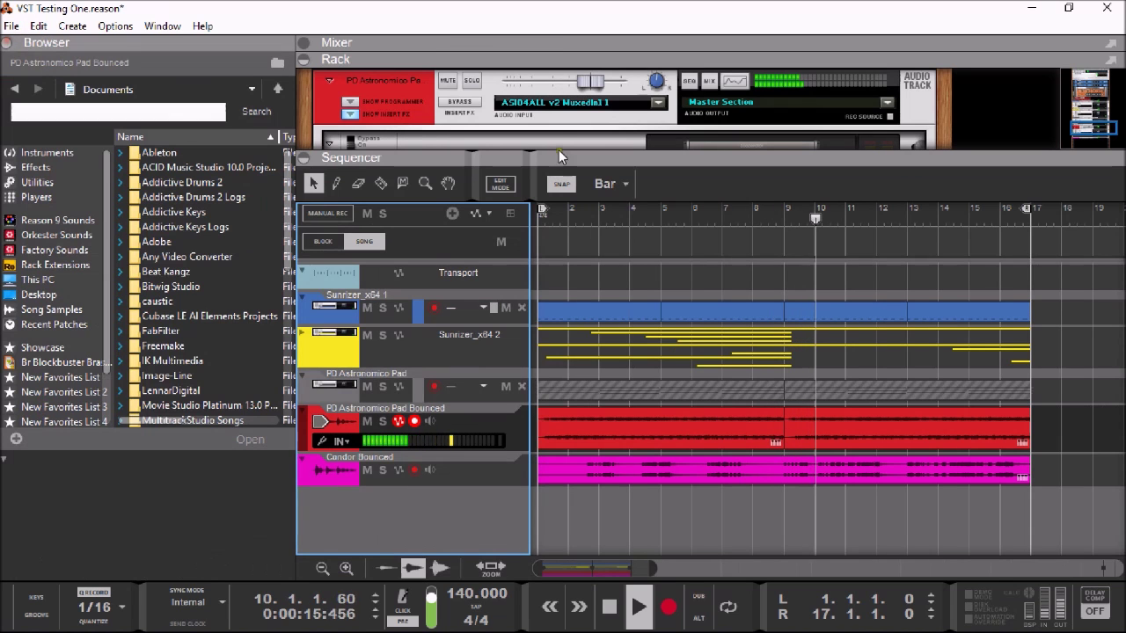
click(8, 44)
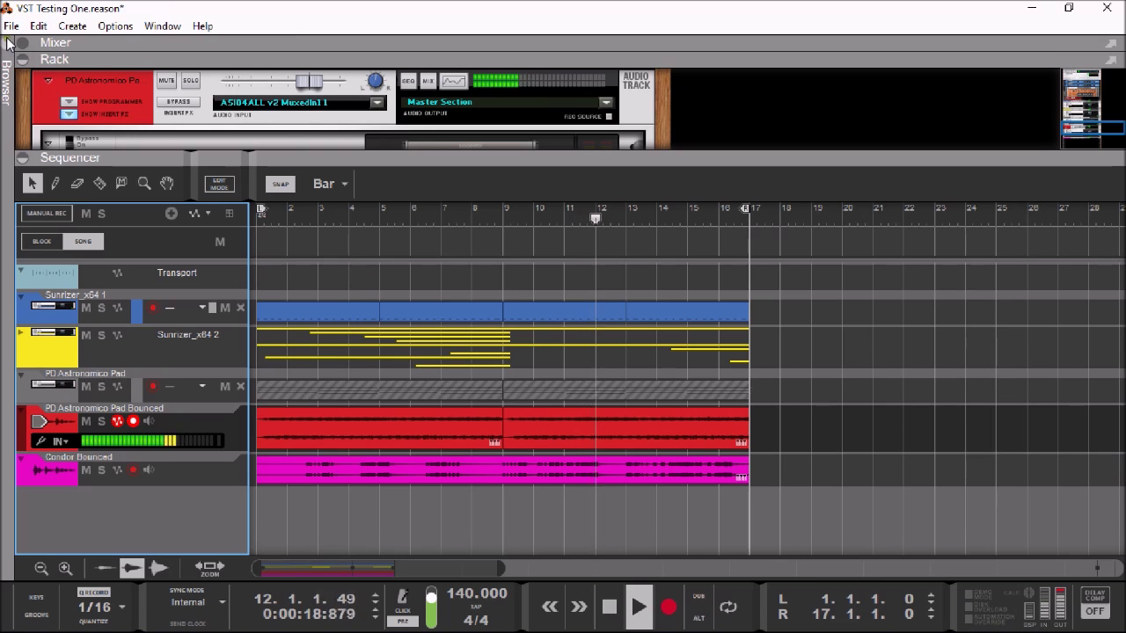
Show the mixer during playback and enlarge it to full height, collapsing the rack and sequencer, to view the channel faders and meters
click(16, 44)
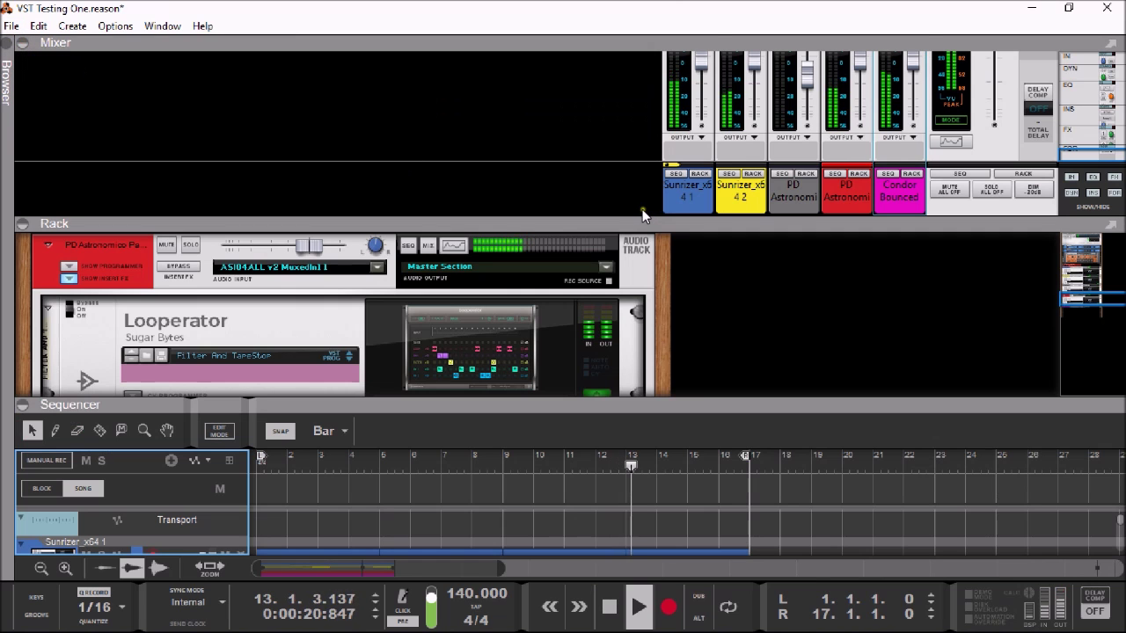
drag(643, 223, 642, 306)
drag(640, 470, 644, 598)
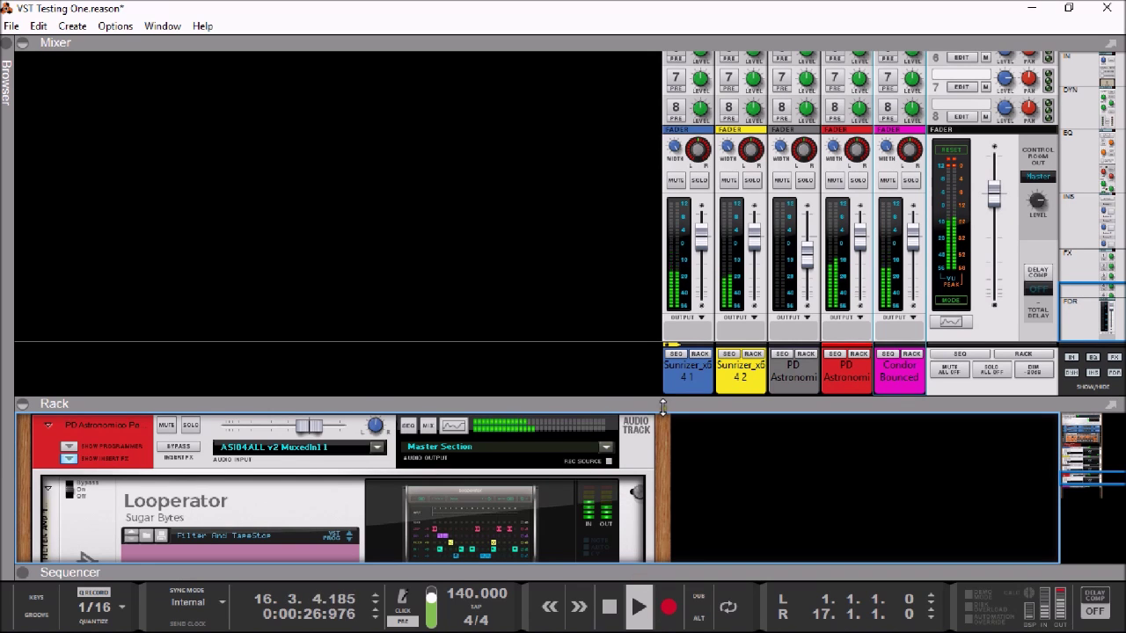
drag(663, 404, 678, 568)
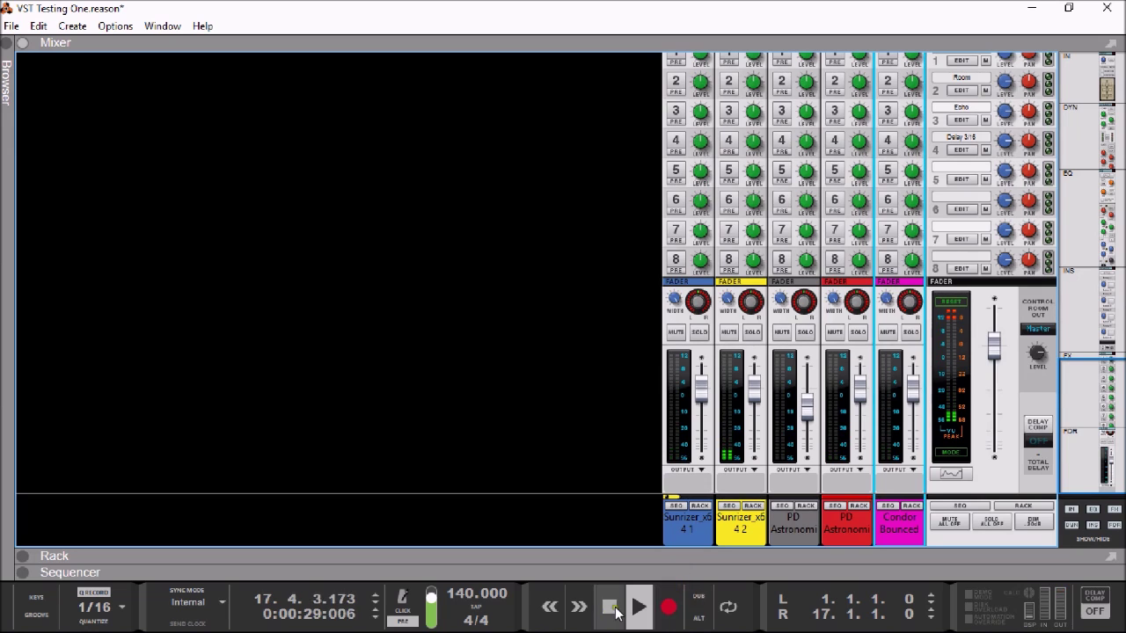
Stop playback, return to the song start, and collapse the mixer and rack so the sequencer fills the workspace
double_click(610, 606)
drag(604, 550, 607, 13)
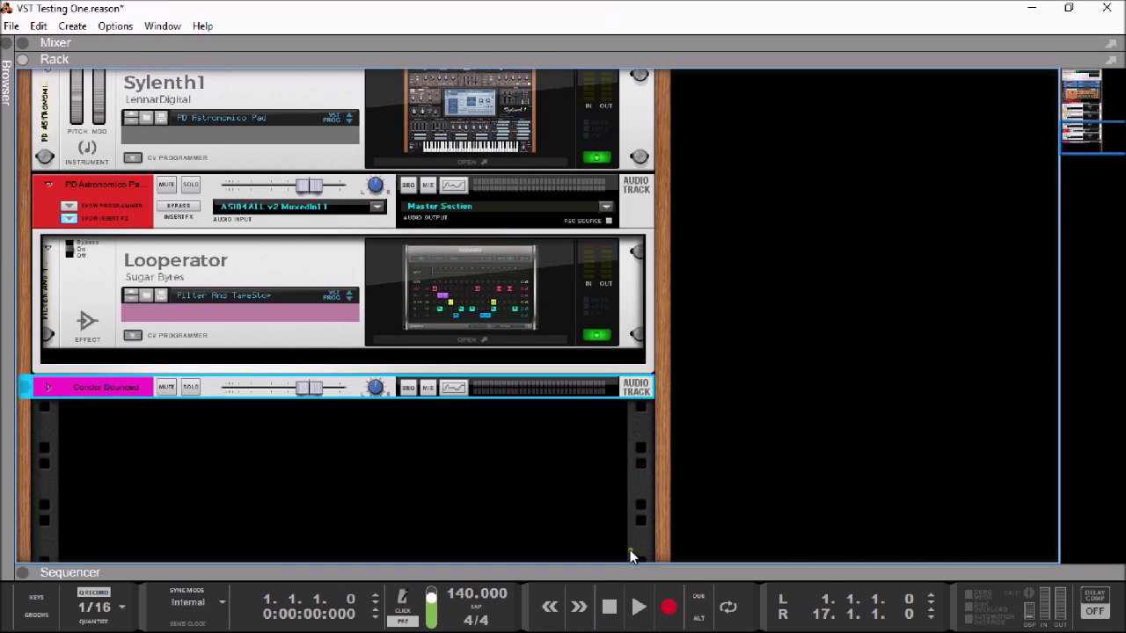
drag(622, 388, 636, 58)
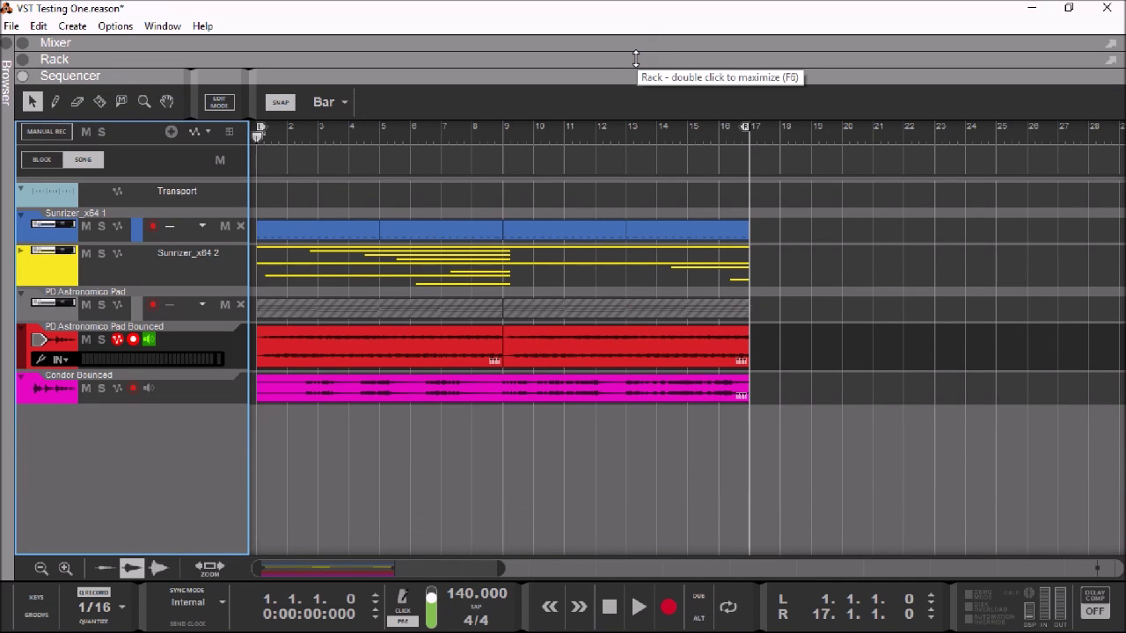